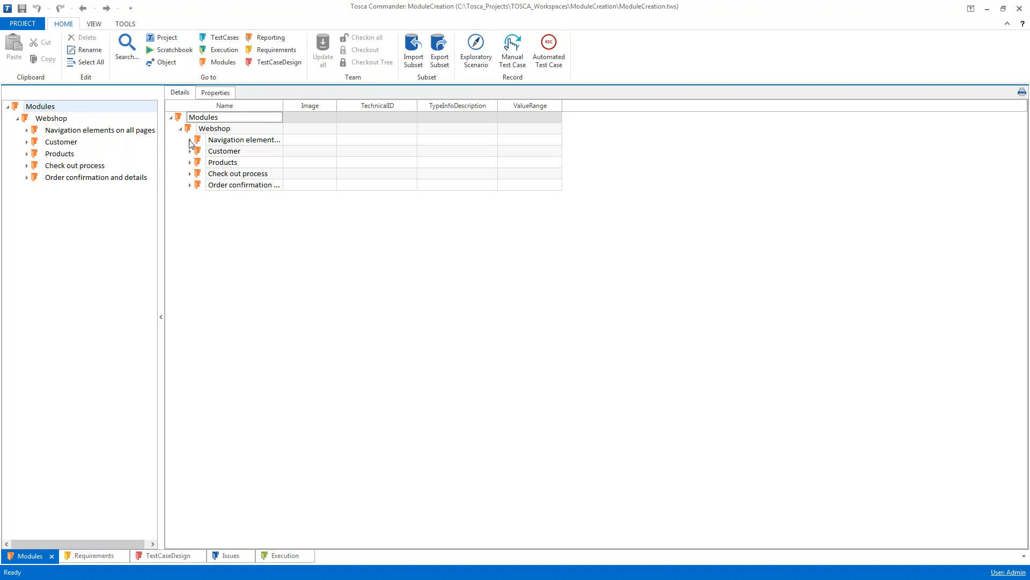
# - Expand the Navigation elements on all pages, Customer and Products folders under Webshop and widen the Name column to show full names
pyautogui.click(190, 139)
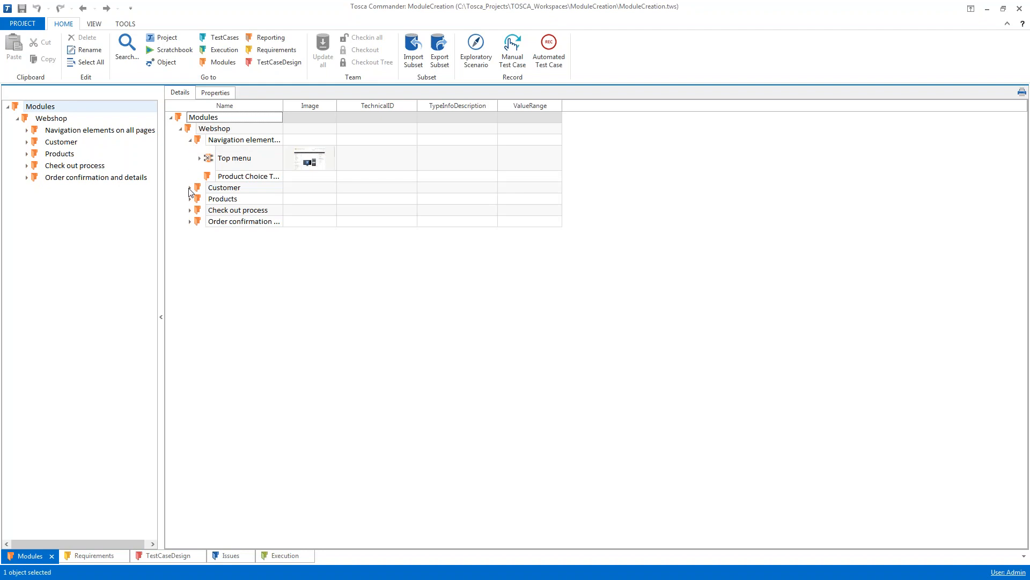
pyautogui.click(190, 188)
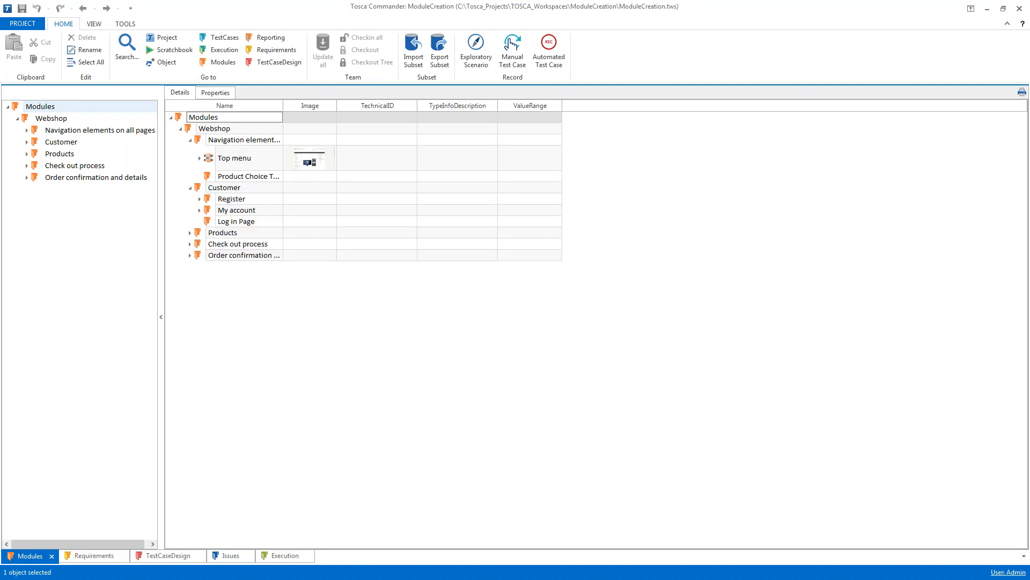
pyautogui.click(190, 232)
pyautogui.click(190, 317)
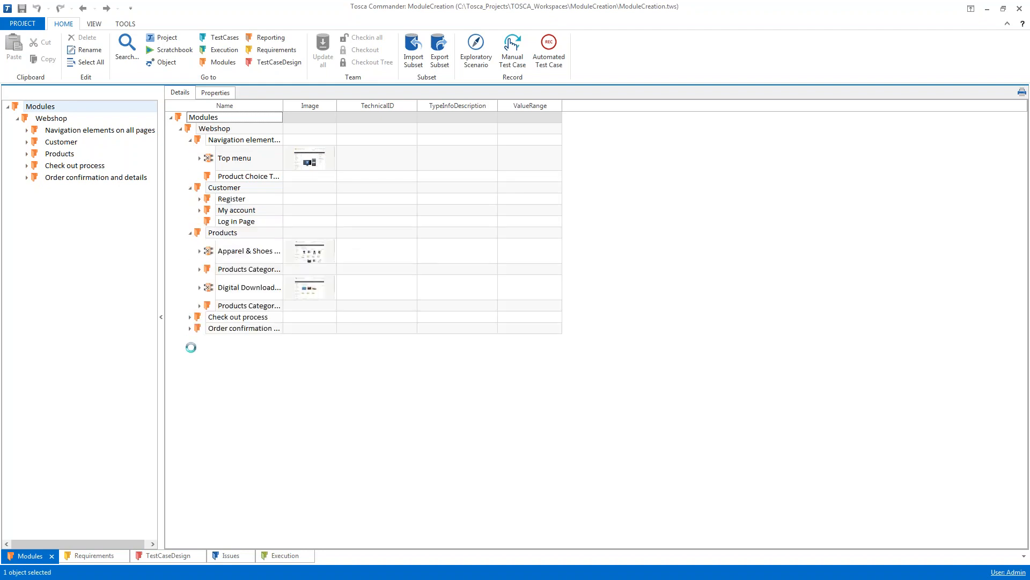
pyautogui.click(190, 317)
pyautogui.moveTo(283, 107); pyautogui.dragTo(336, 107)
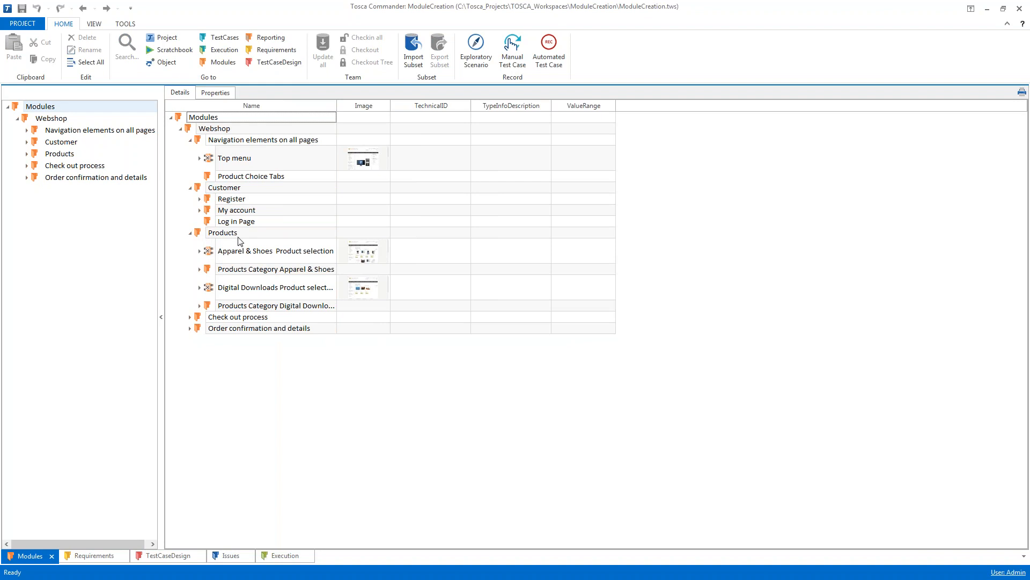
# - Collapse the Products folder and leave the Customer folder expanded to show its subfolders
pyautogui.click(191, 233)
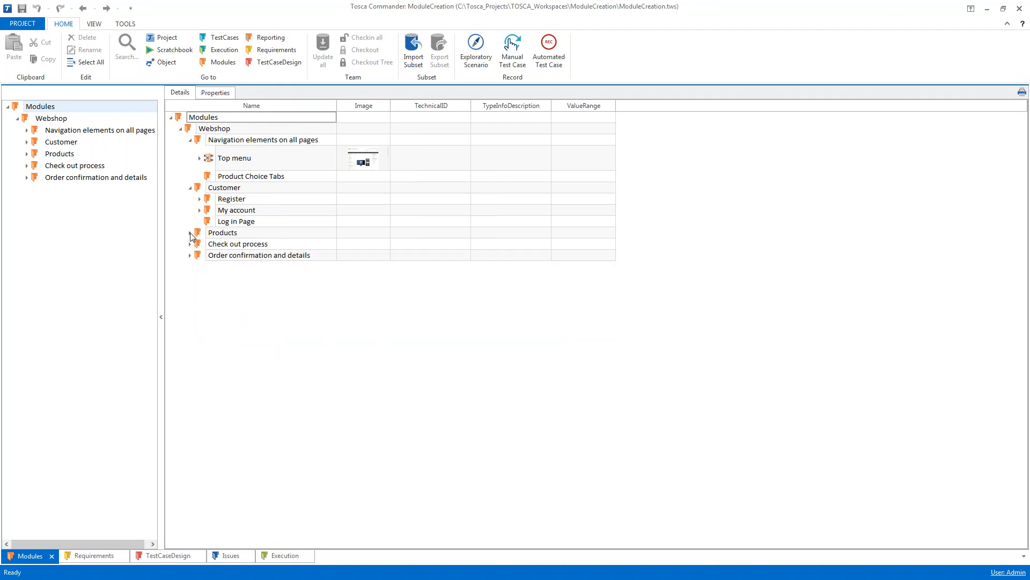
pyautogui.click(190, 188)
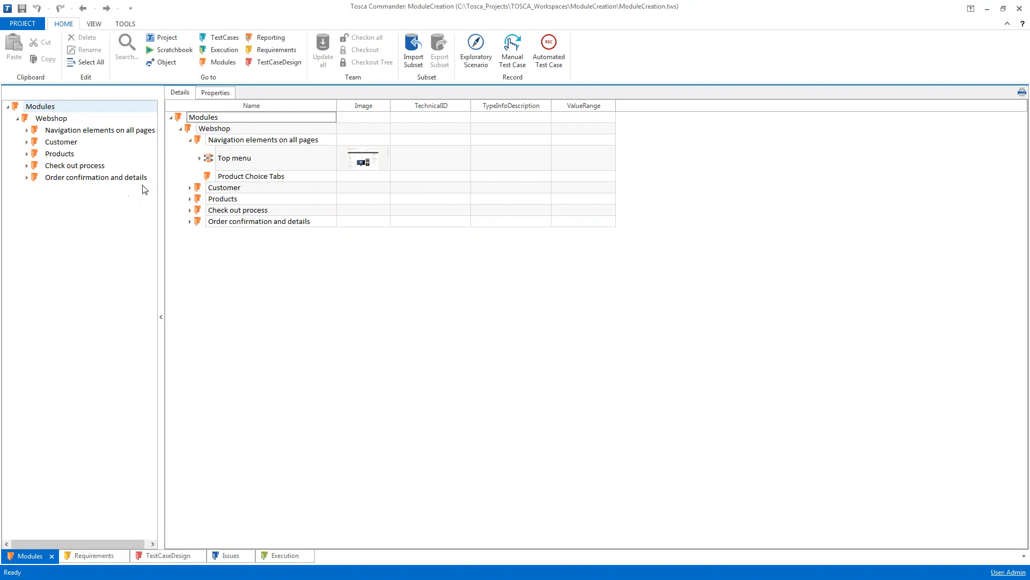
pyautogui.click(190, 188)
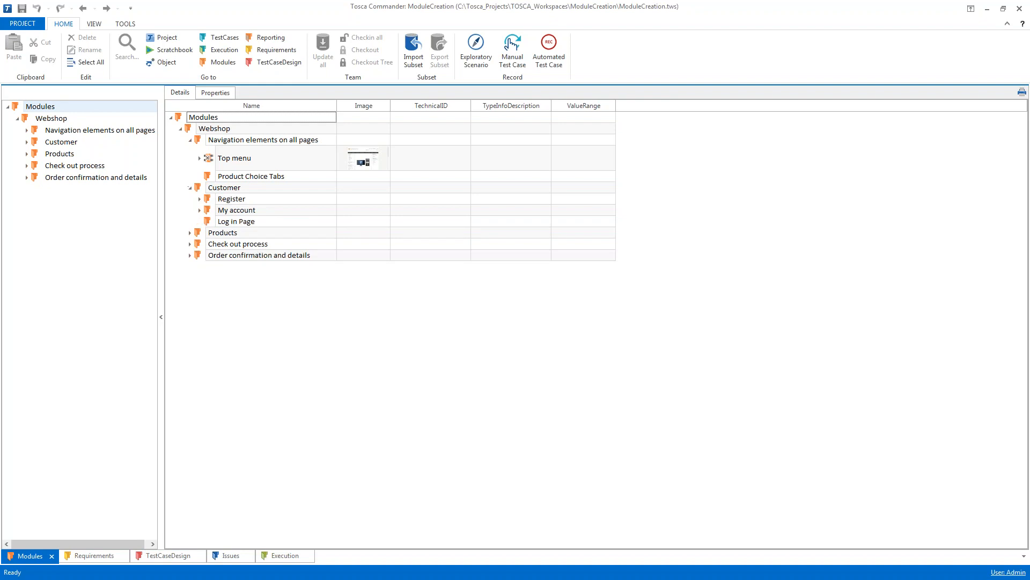
# - Start a browser application scan from the Log in Page folder and scan the Demo Web Shop tab in Internet Explorer
pyautogui.rightClick(209, 225)
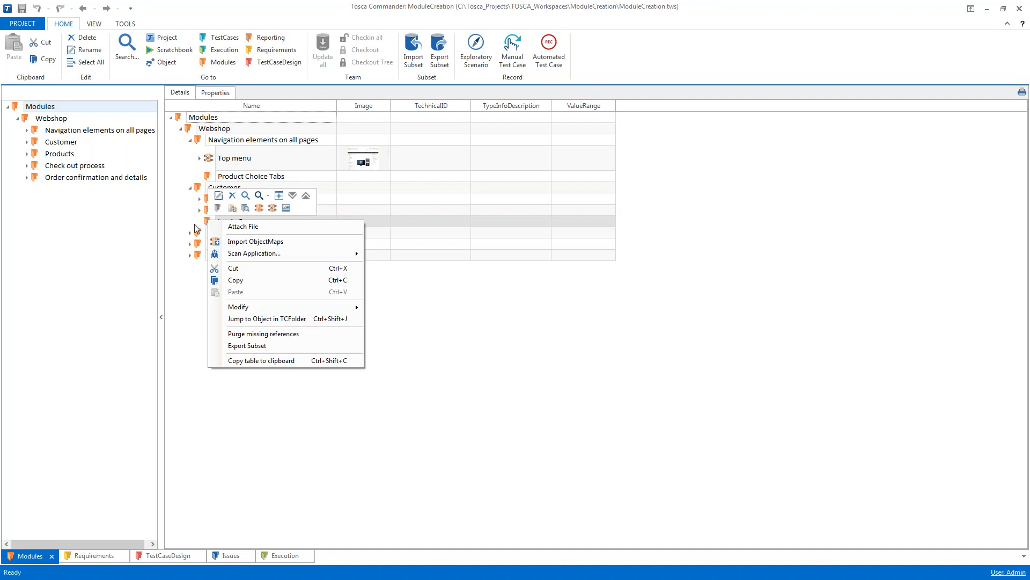
pyautogui.press('Escape')
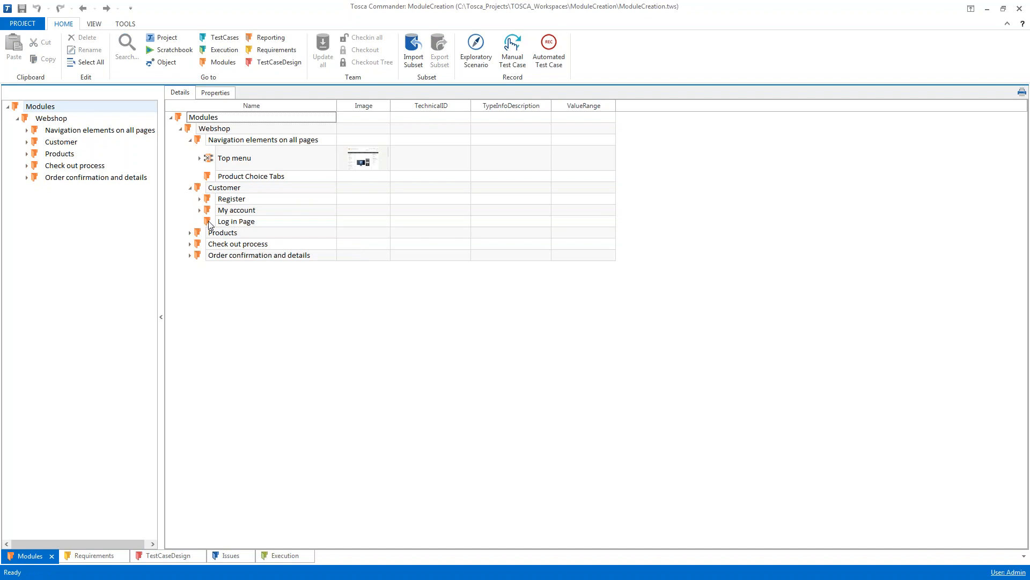
pyautogui.rightClick(210, 225)
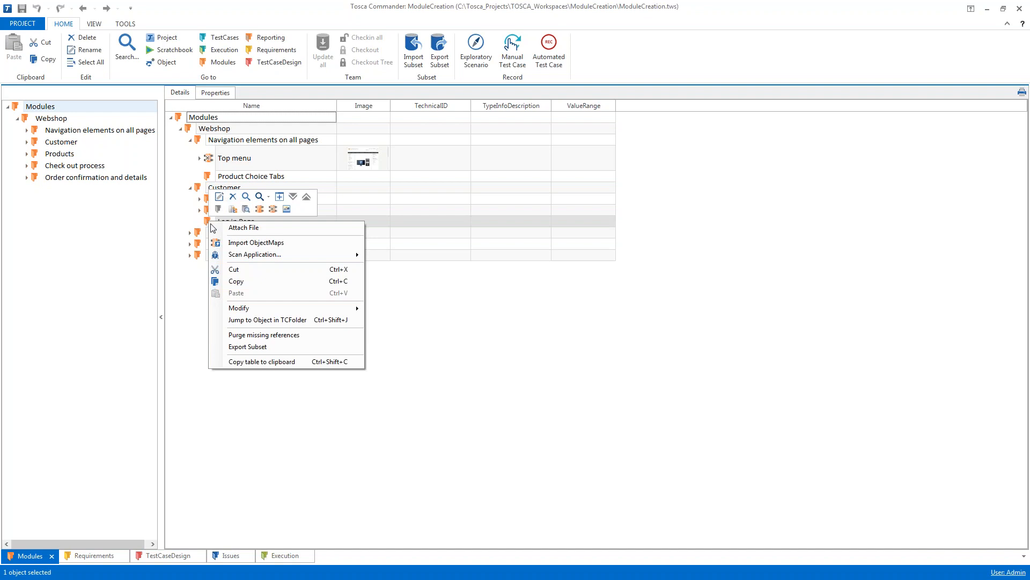
pyautogui.moveTo(275, 261)
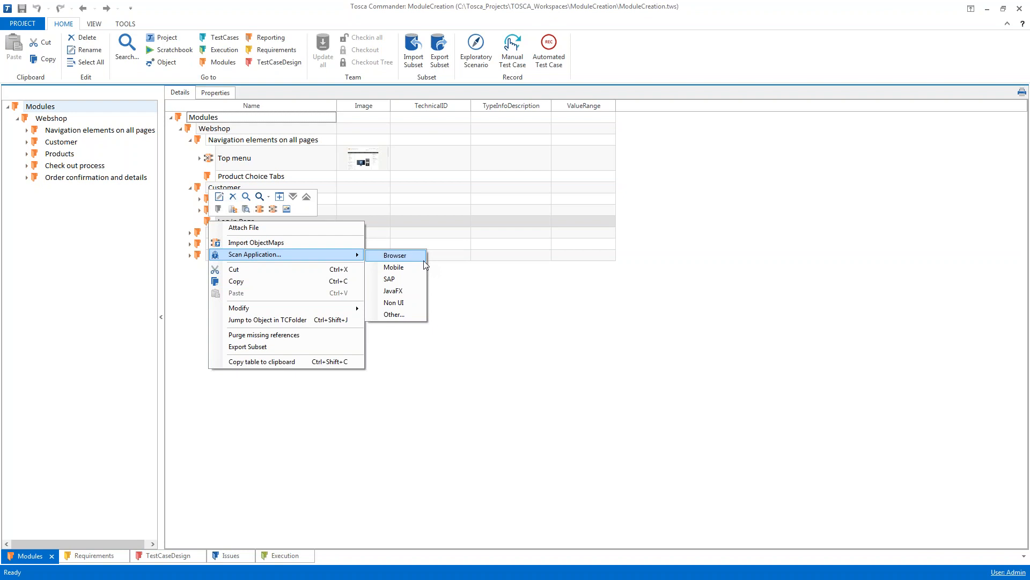
pyautogui.click(396, 260)
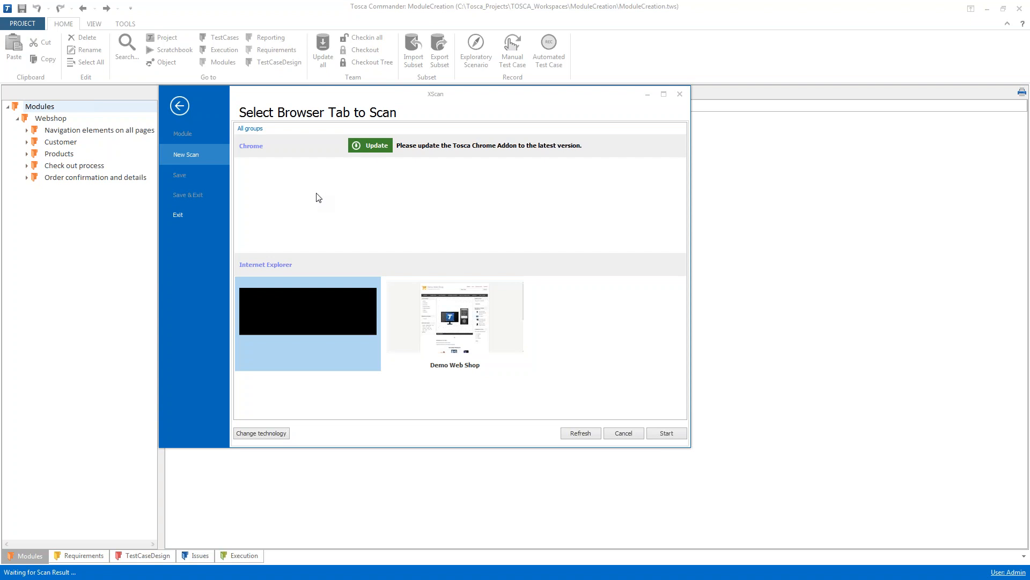
pyautogui.doubleClick(459, 333)
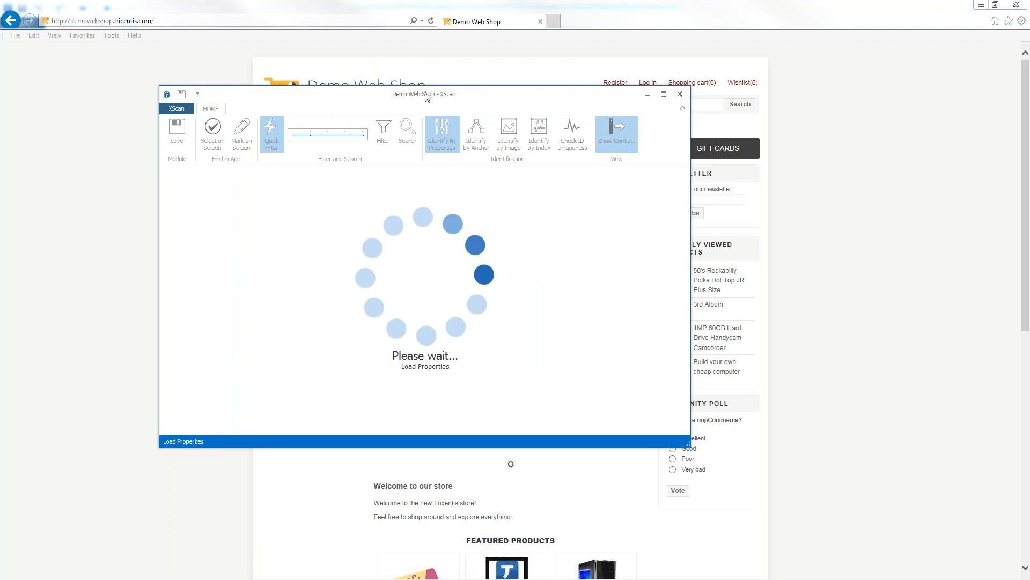
# - Move the XScan window clear of the web shop's header links and open the shop's Log in page, agreeing to leave the current page
pyautogui.moveTo(426, 96); pyautogui.dragTo(355, 156)
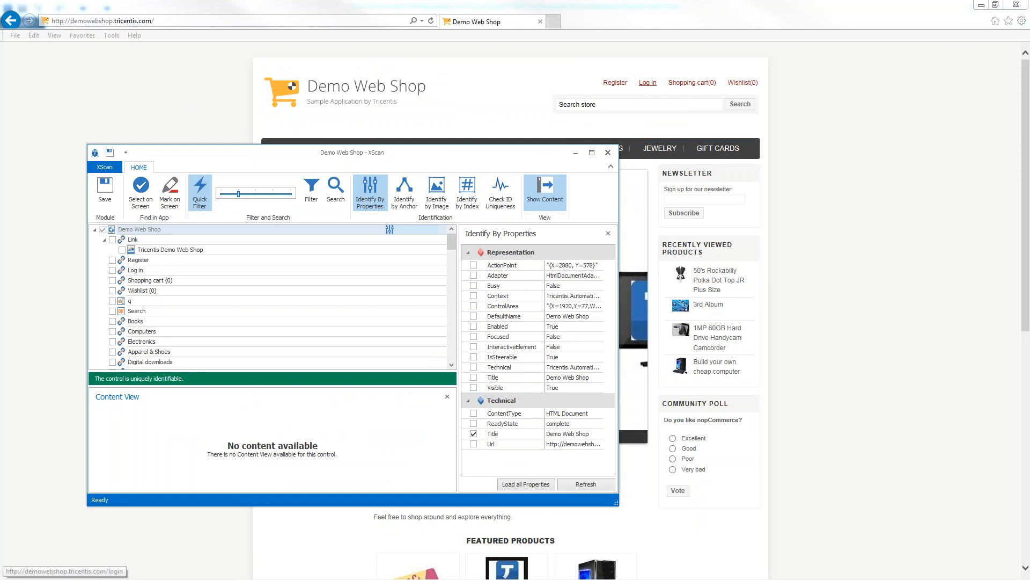
pyautogui.click(648, 82)
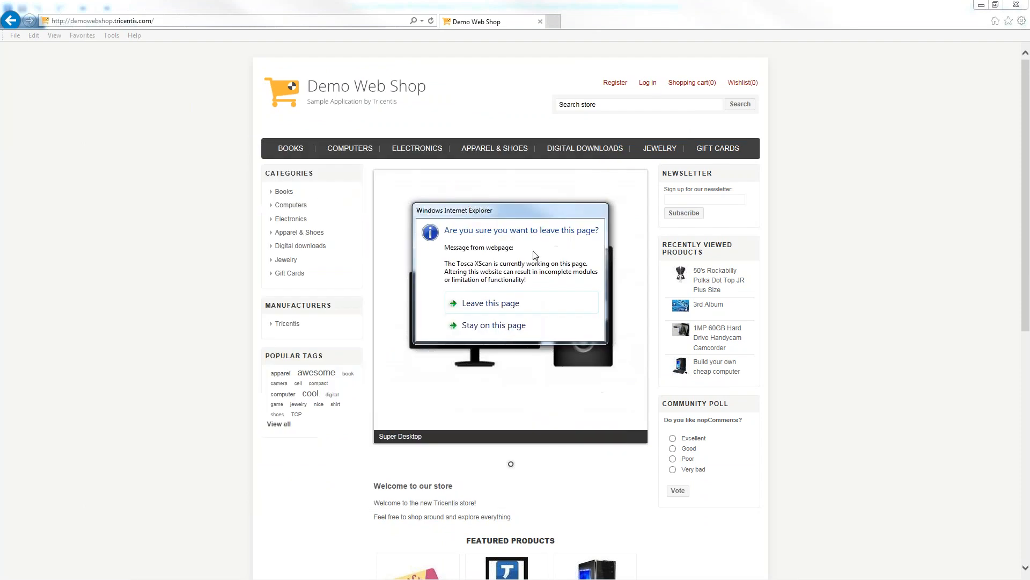
pyautogui.click(497, 305)
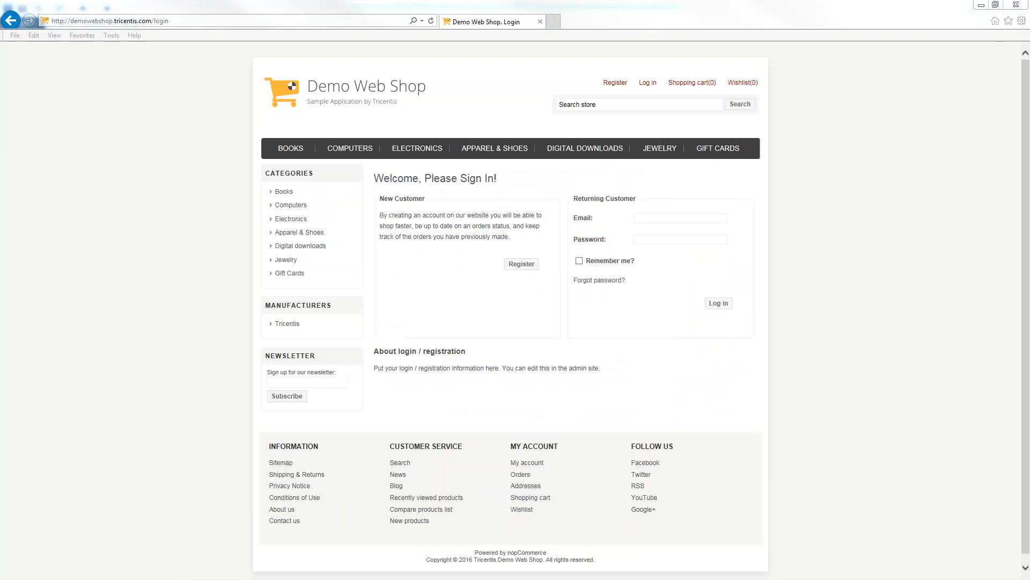
pyautogui.click(107, 168)
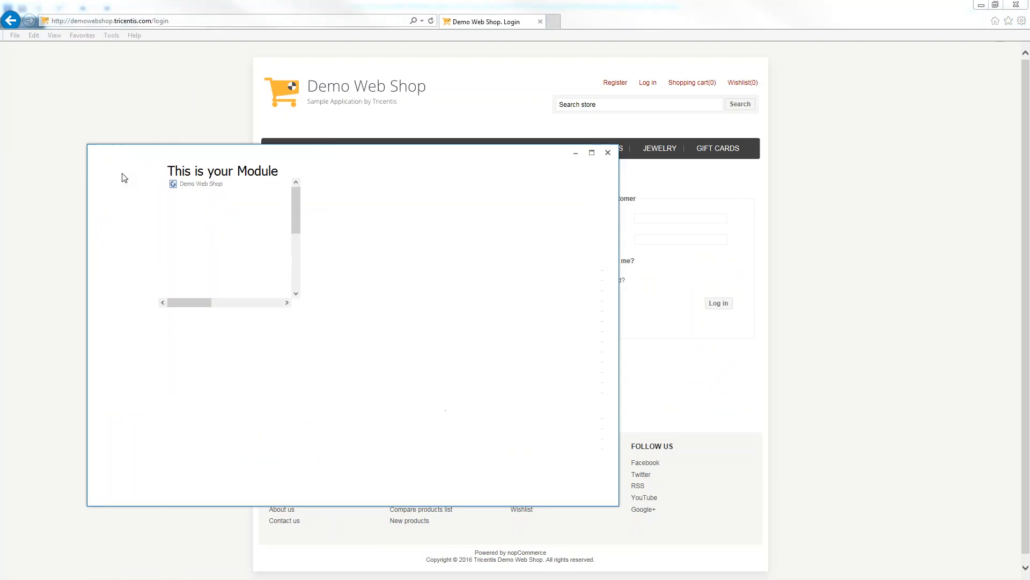
pyautogui.click(119, 217)
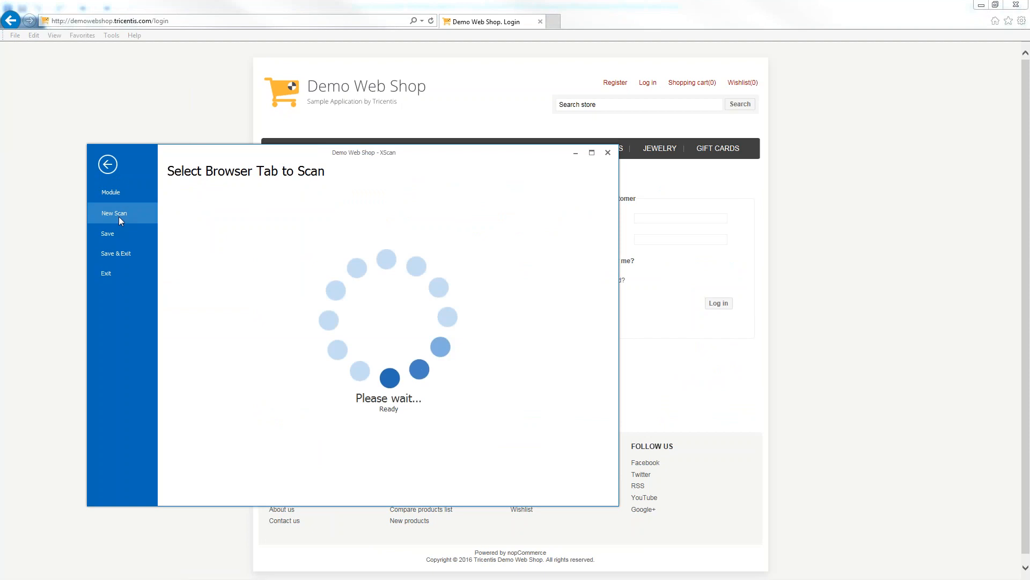
pyautogui.moveTo(373, 160); pyautogui.dragTo(378, 193)
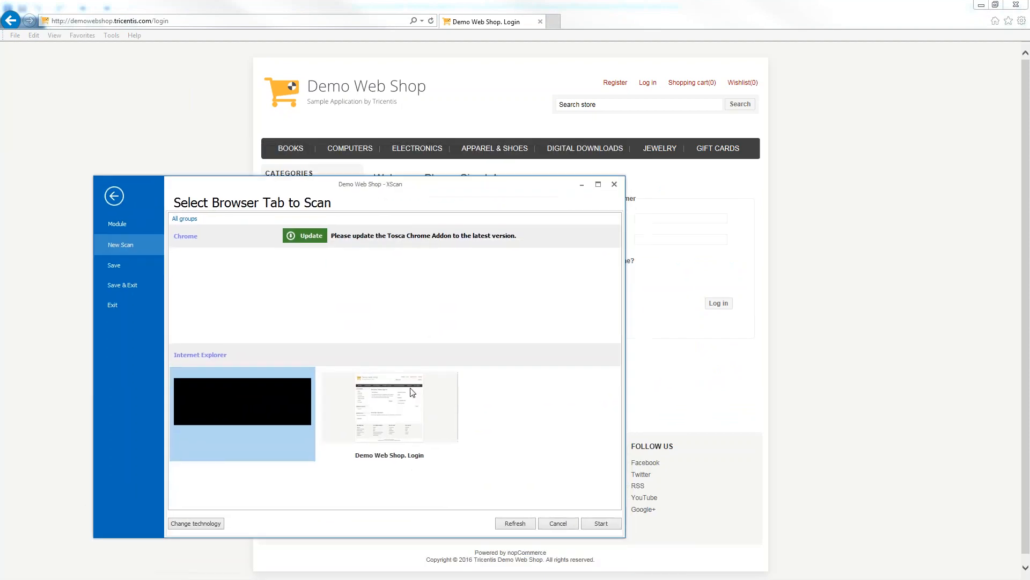
pyautogui.moveTo(514, 194); pyautogui.dragTo(513, 122)
pyautogui.click(111, 126)
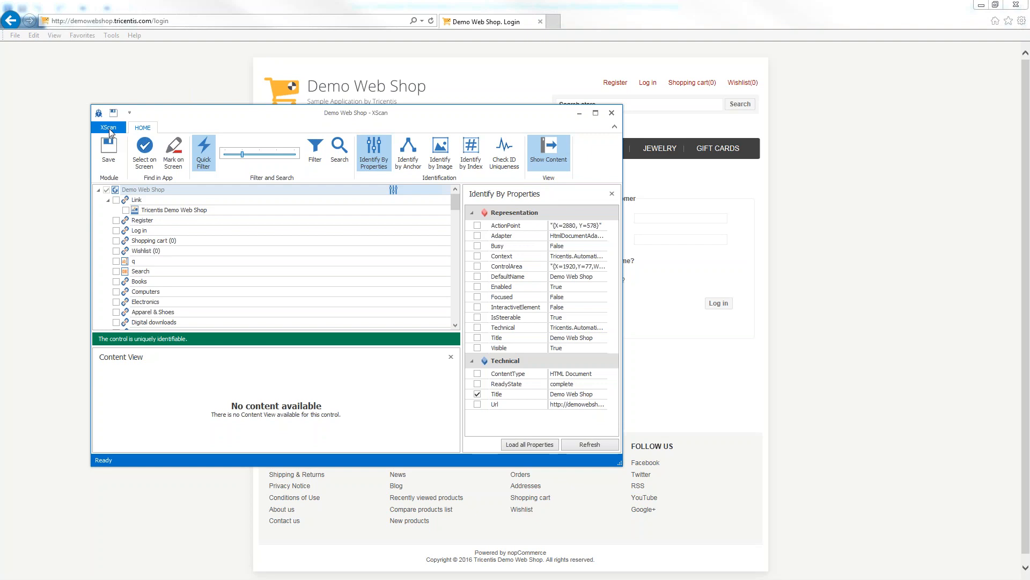
# - Run a new scan of the Demo Web Shop. Login tab and move the XScan window below the sign-in form
pyautogui.click(109, 128)
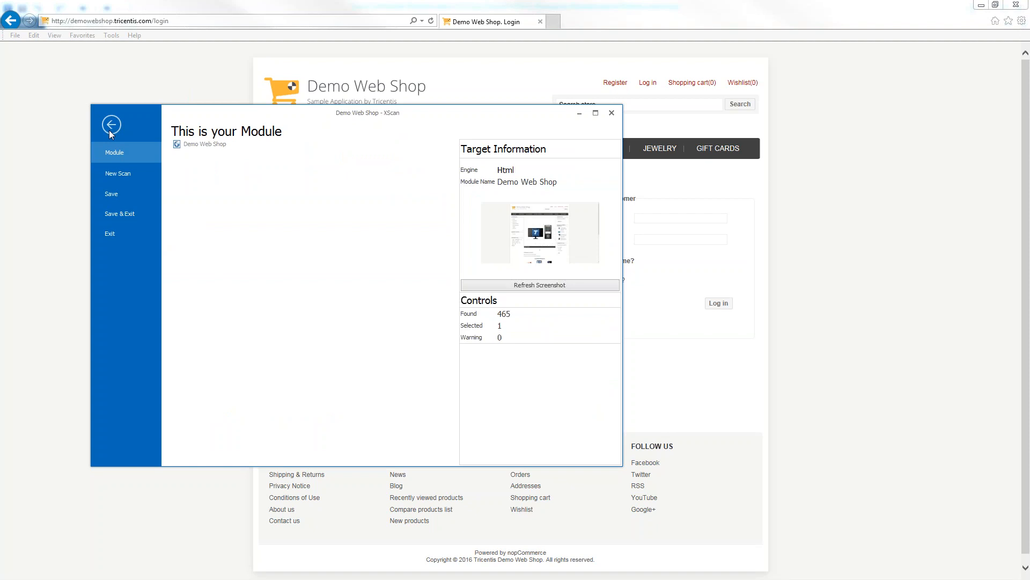
pyautogui.click(118, 173)
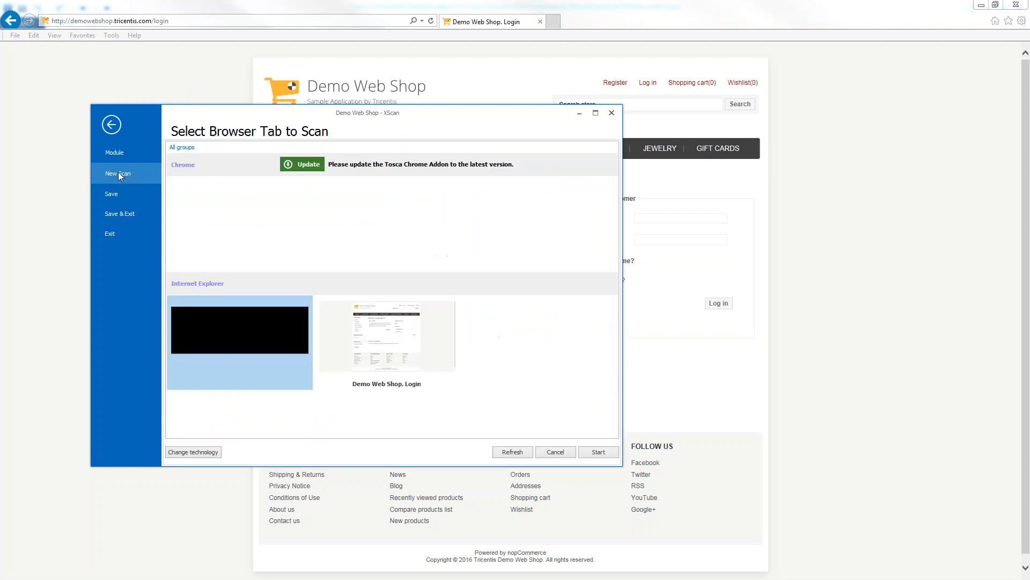
pyautogui.doubleClick(394, 357)
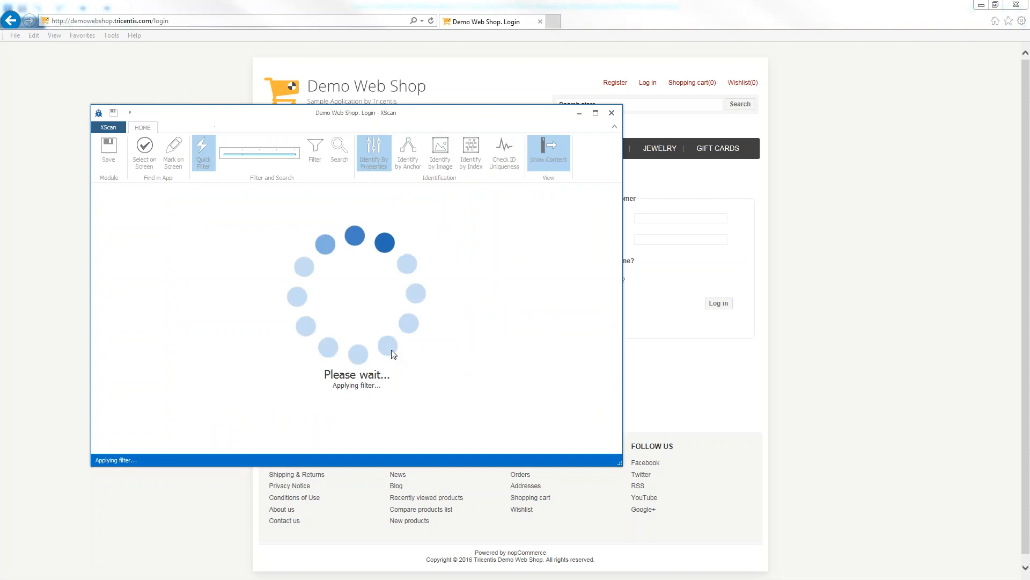
pyautogui.moveTo(418, 139); pyautogui.dragTo(549, 184)
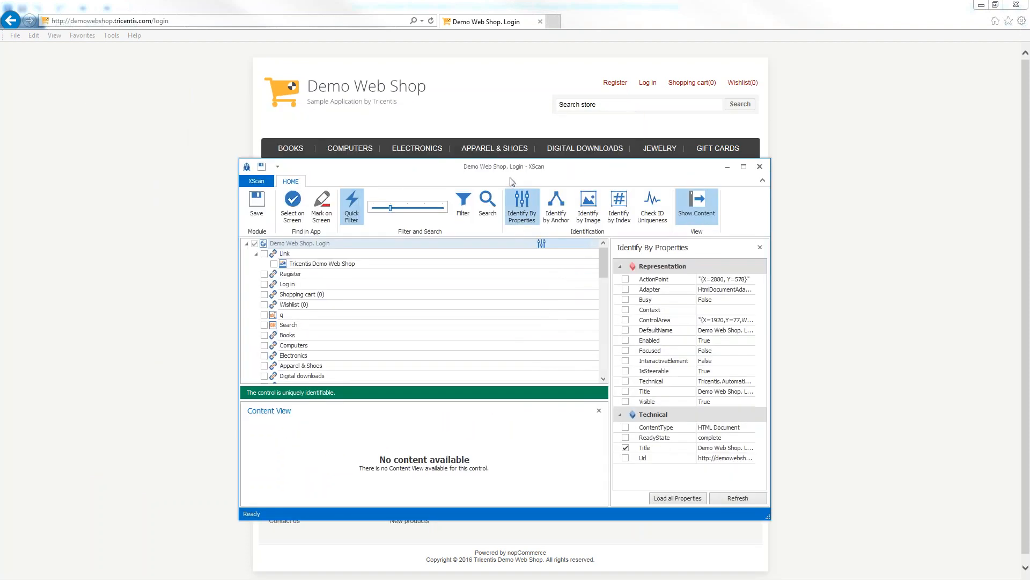
pyautogui.moveTo(500, 169); pyautogui.dragTo(479, 261)
pyautogui.moveTo(359, 225); pyautogui.dragTo(533, 338)
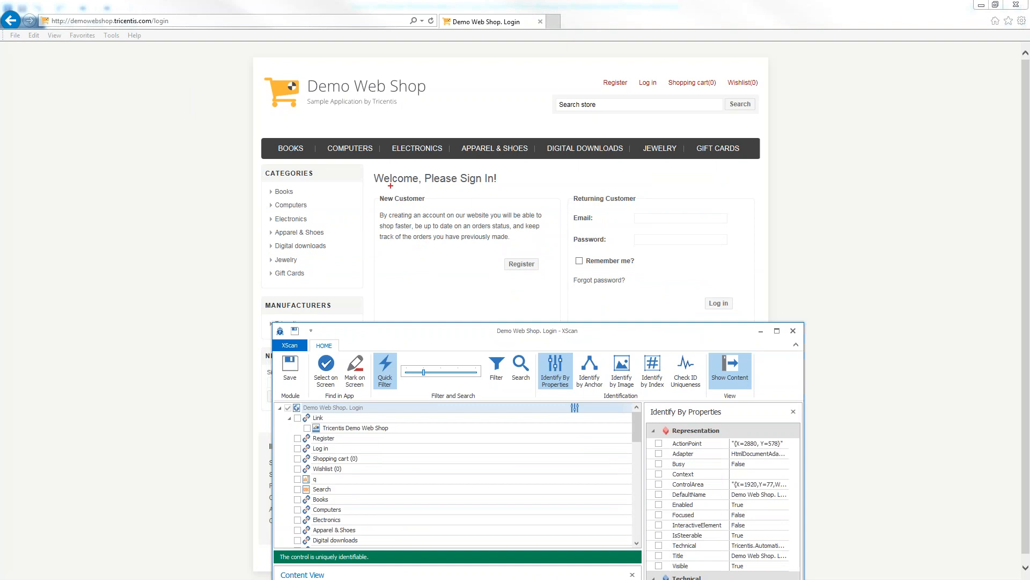
pyautogui.moveTo(369, 166); pyautogui.dragTo(756, 314)
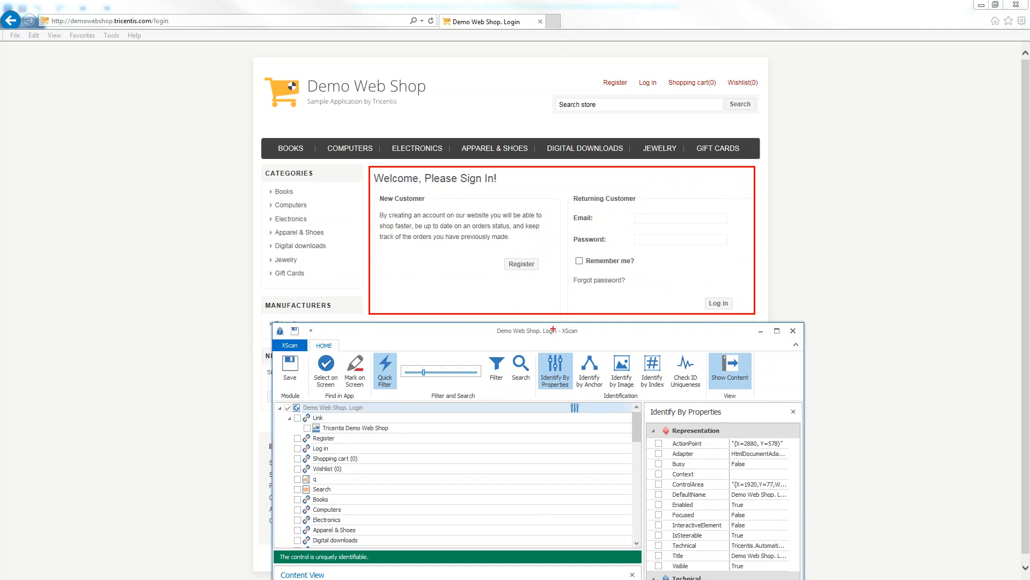
pyautogui.press('Escape')
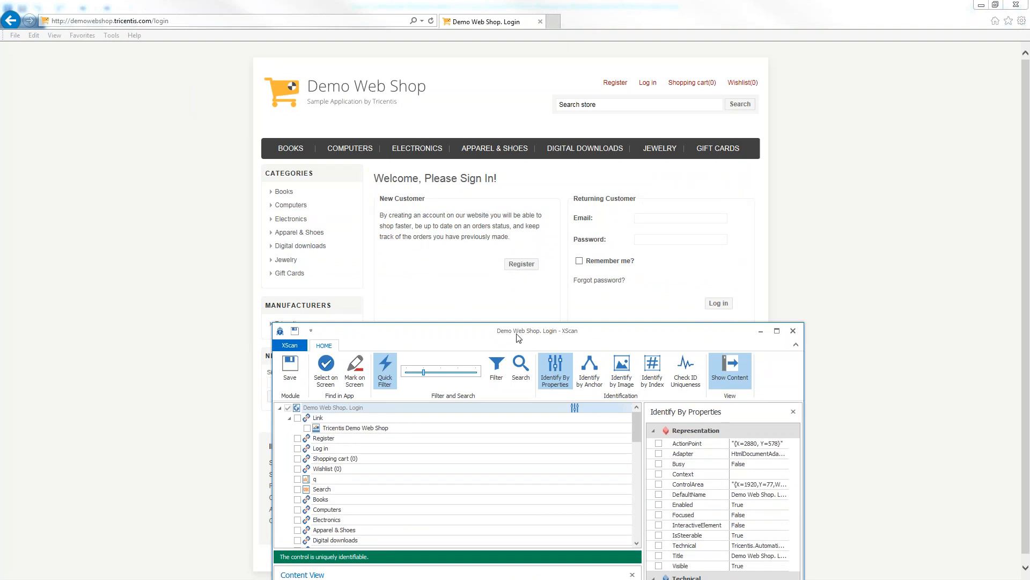
pyautogui.moveTo(516, 334); pyautogui.dragTo(397, 135)
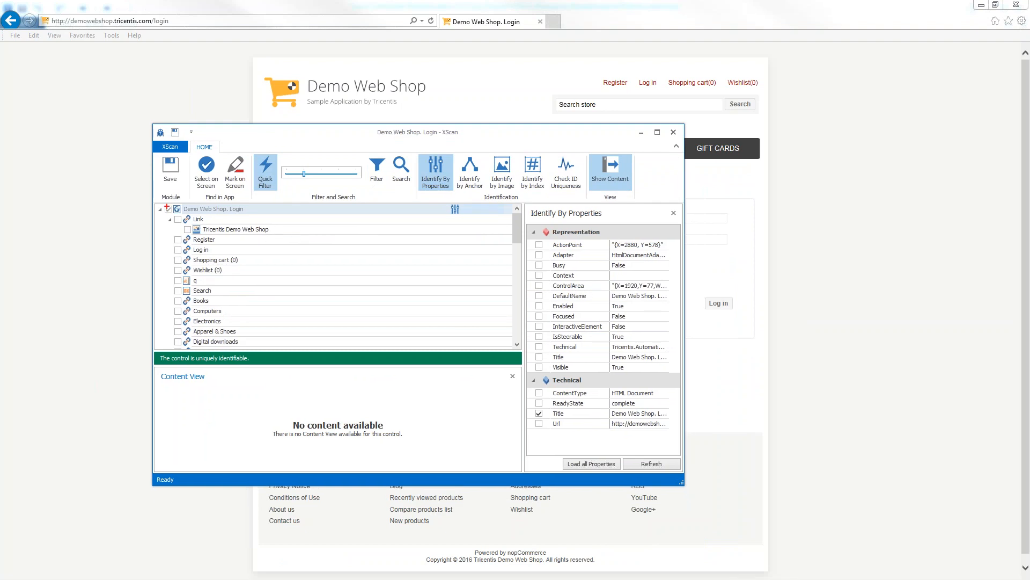
pyautogui.moveTo(153, 203); pyautogui.dragTo(521, 350)
pyautogui.moveTo(254, 151)
pyautogui.mouseDown()
pyautogui.moveTo(342, 193)
pyautogui.moveTo(417, 202)
pyautogui.mouseUp()
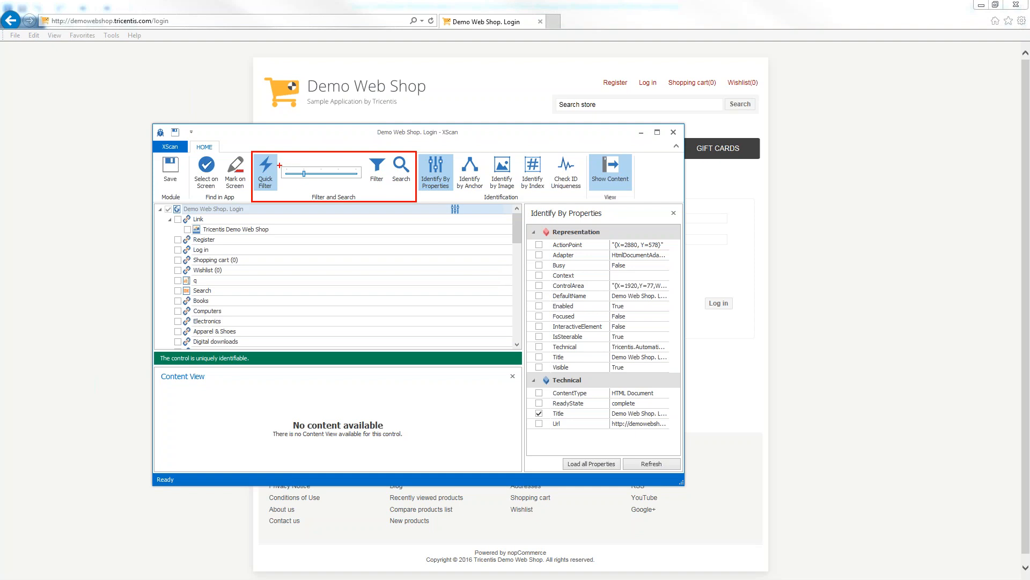
pyautogui.moveTo(280, 163); pyautogui.dragTo(364, 181)
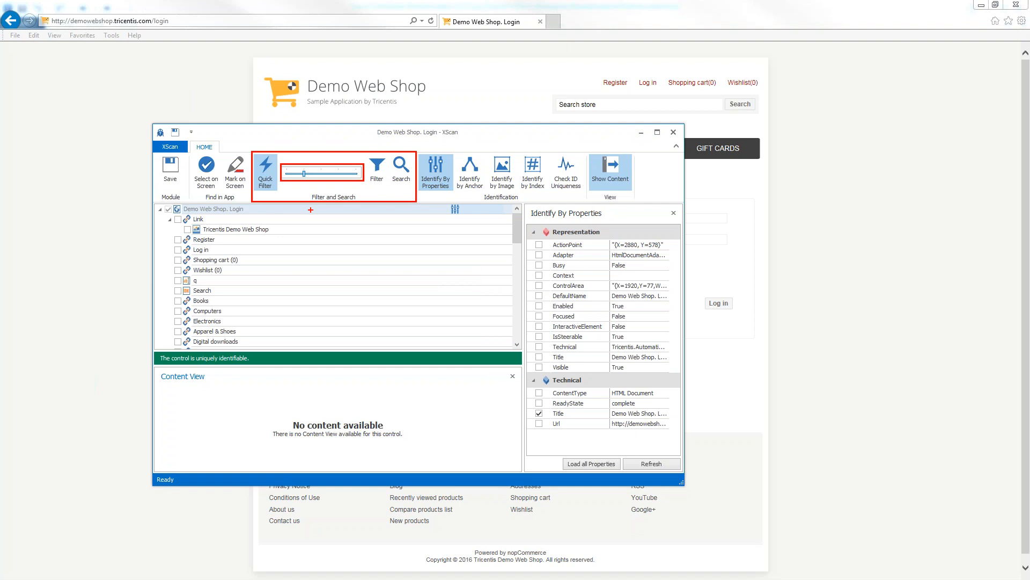
pyautogui.press('Escape')
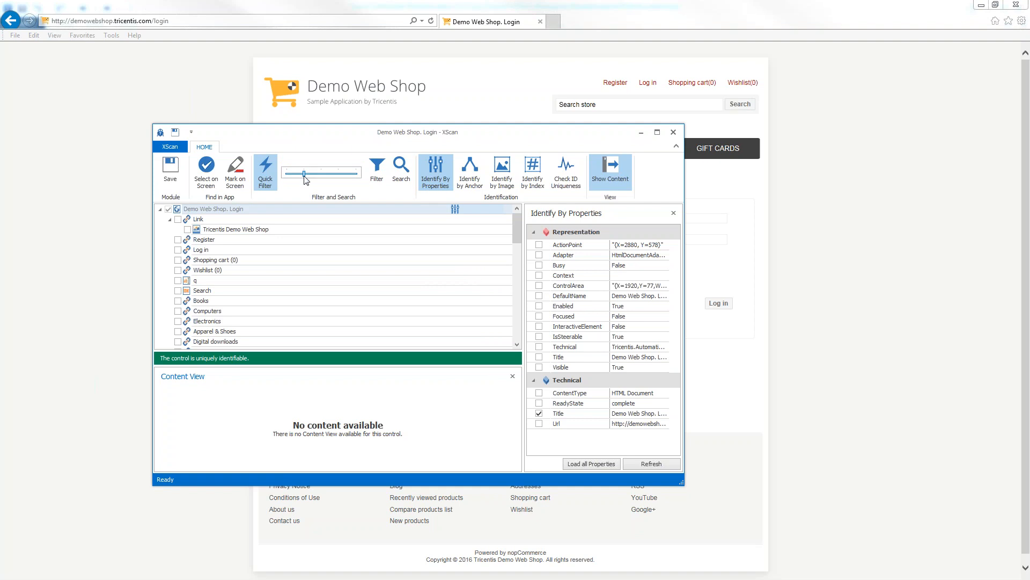
# - Reduce the quick filter to its lowest level and rename the scanned module as Login Page
pyautogui.moveTo(305, 179); pyautogui.dragTo(288, 179)
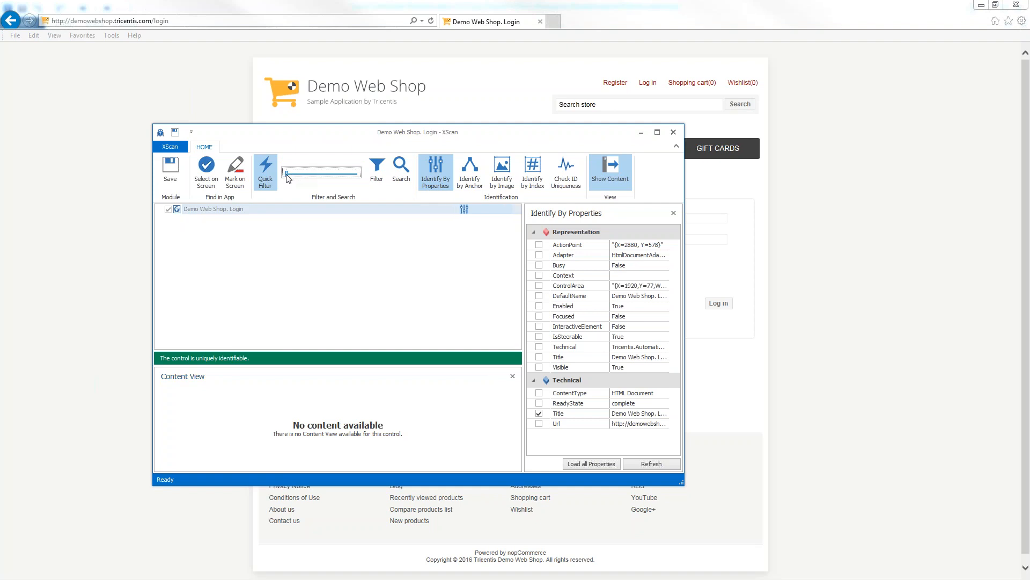
pyautogui.click(182, 212)
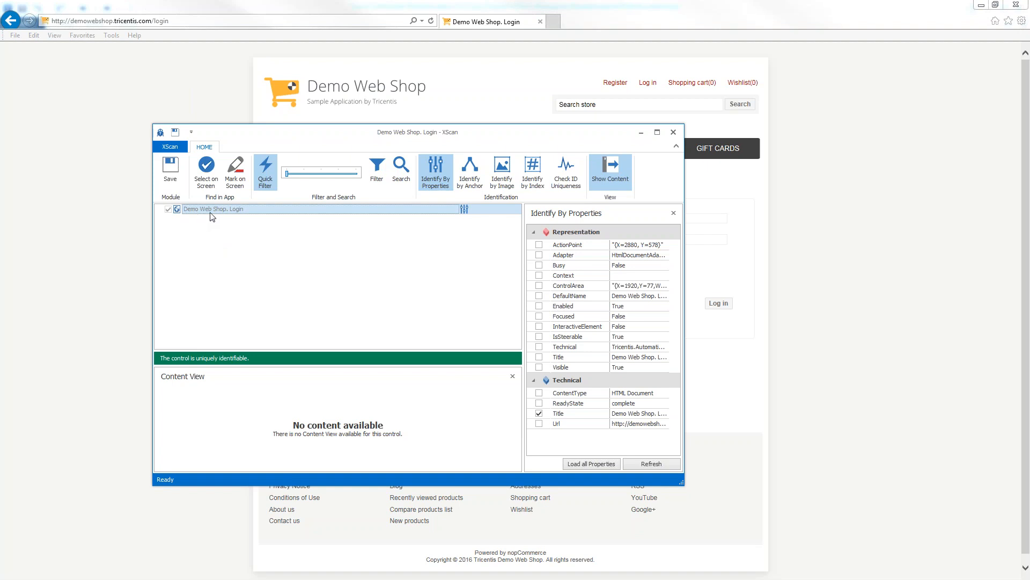
pyautogui.click(254, 209)
pyautogui.moveTo(255, 209); pyautogui.dragTo(182, 208)
pyautogui.write('Login Page')
pyautogui.press('Return')
# - Raise the quick filter by one level to list the controls of the login page
pyautogui.click(288, 174)
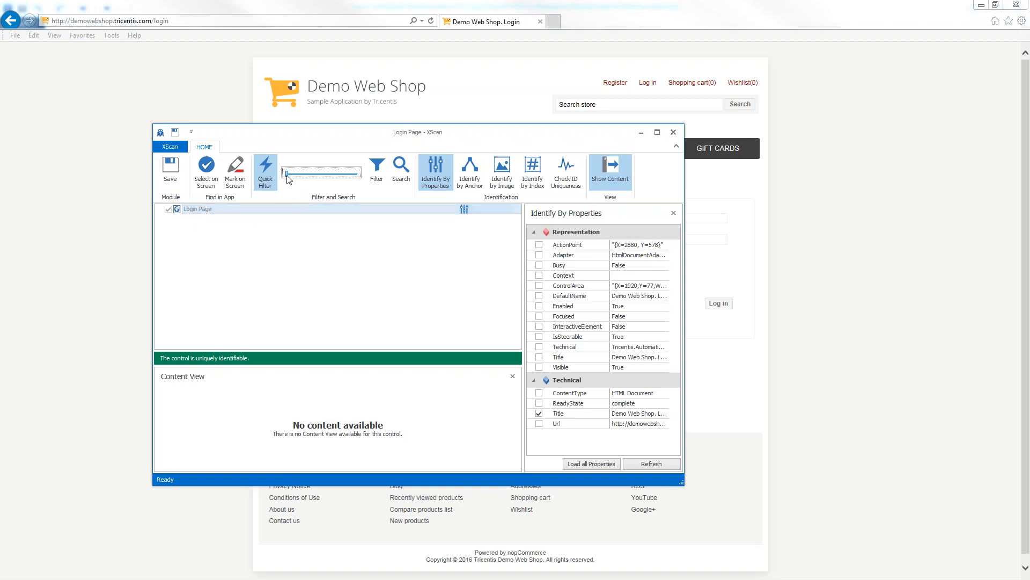
pyautogui.moveTo(287, 177); pyautogui.dragTo(302, 179)
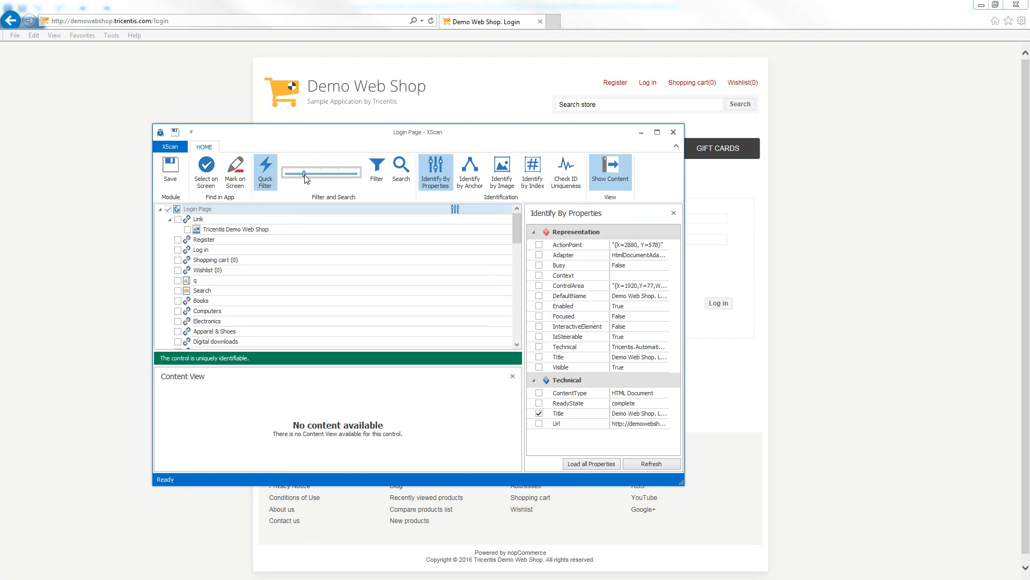
# - Raise the quick filter to its middle level and inspect the listed Computers, Desktops, Notebooks and Accessories links
pyautogui.moveTo(305, 178); pyautogui.dragTo(322, 179)
pyautogui.moveTo(408, 138); pyautogui.dragTo(409, 199)
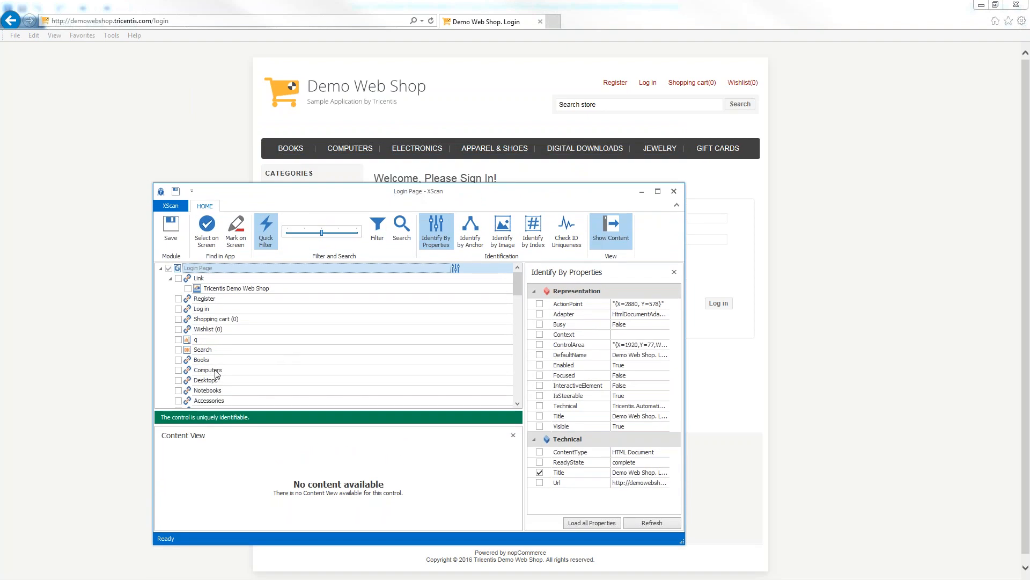
pyautogui.scroll(-2, 214, 372)
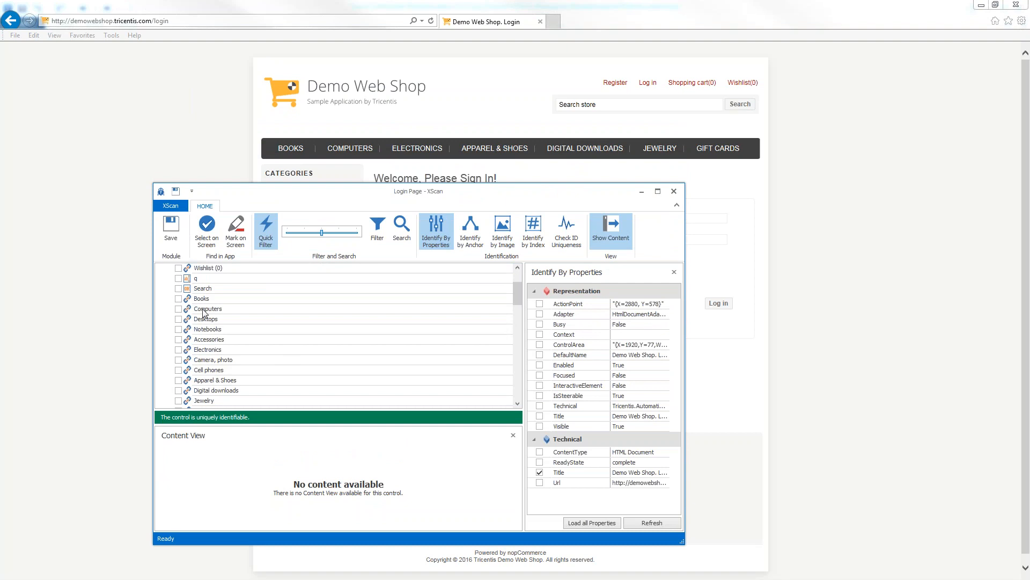
pyautogui.click(203, 310)
pyautogui.click(199, 320)
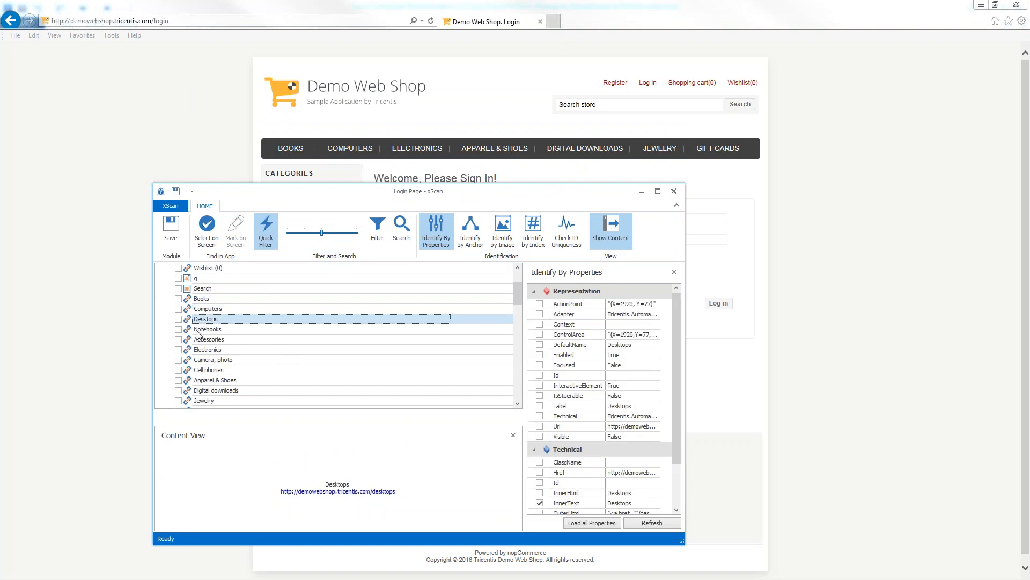
pyautogui.click(198, 331)
pyautogui.click(197, 340)
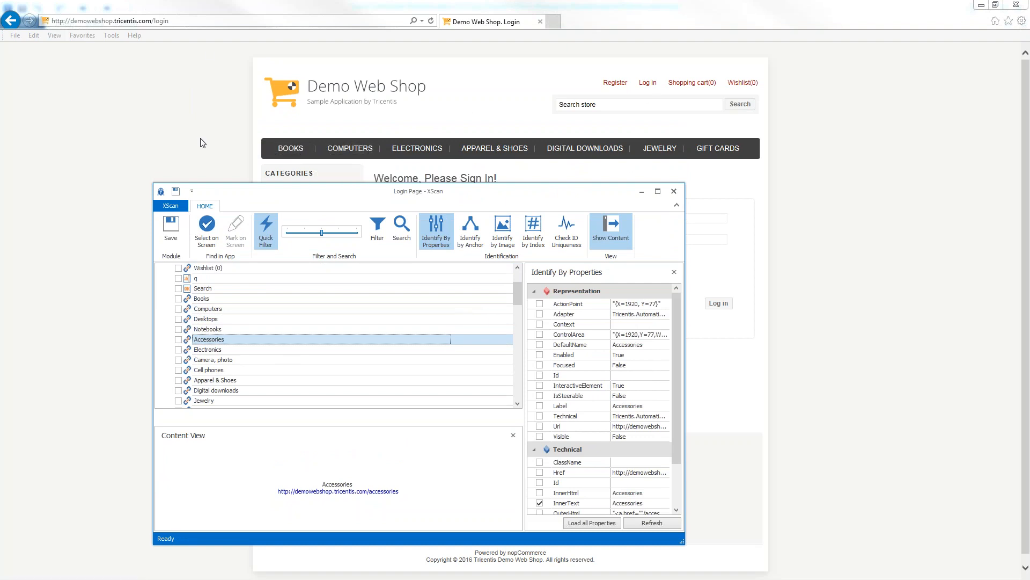
# - Move the XScan window below the shop's menu bar and compare the scanned links with the Electronics and Computers submenus
pyautogui.moveTo(409, 156)
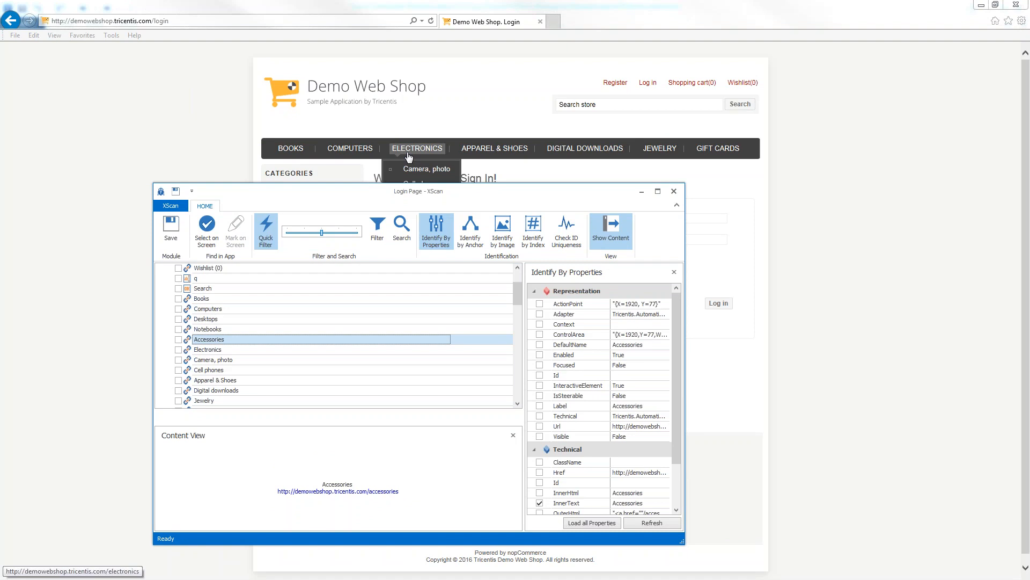
pyautogui.moveTo(350, 194); pyautogui.dragTo(352, 212)
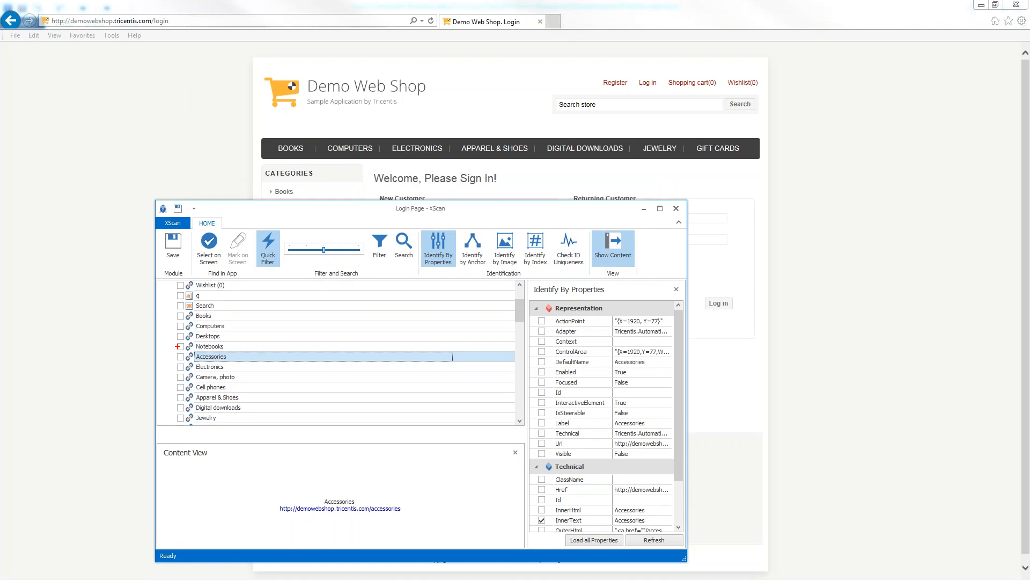
pyautogui.moveTo(176, 333); pyautogui.dragTo(232, 363)
pyautogui.moveTo(348, 152)
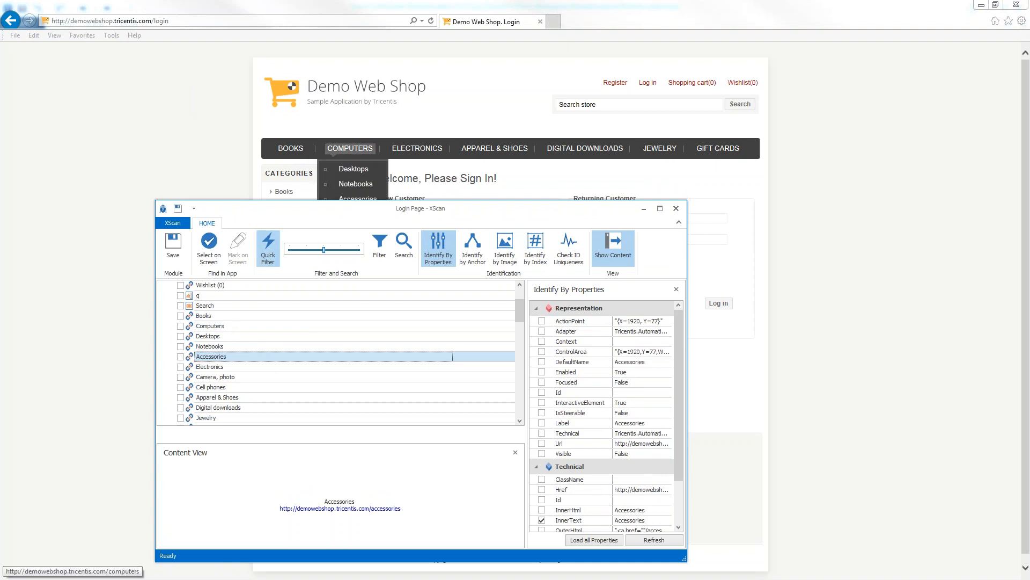
pyautogui.moveTo(335, 208); pyautogui.dragTo(335, 222)
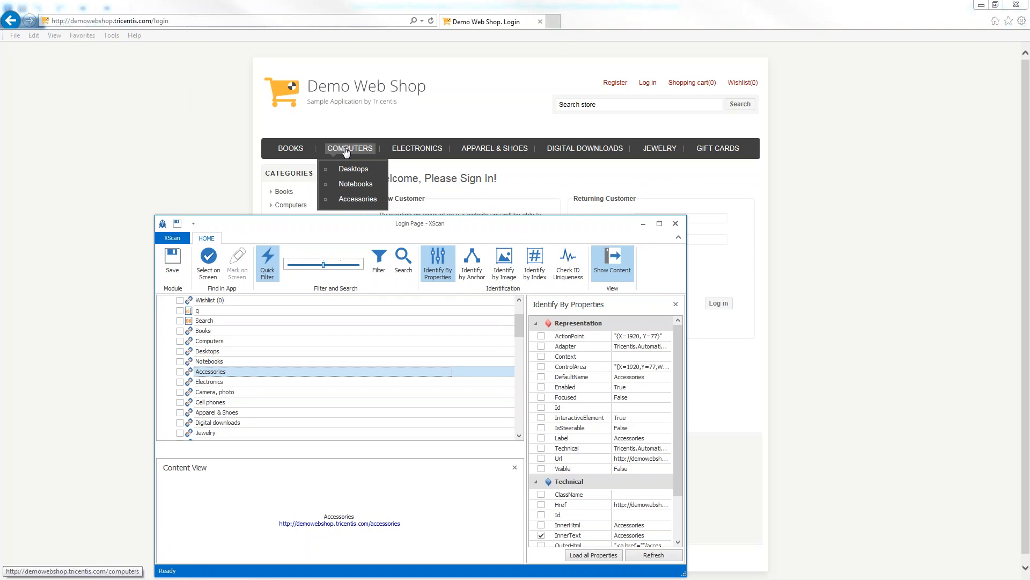
pyautogui.moveTo(349, 227); pyautogui.dragTo(346, 218)
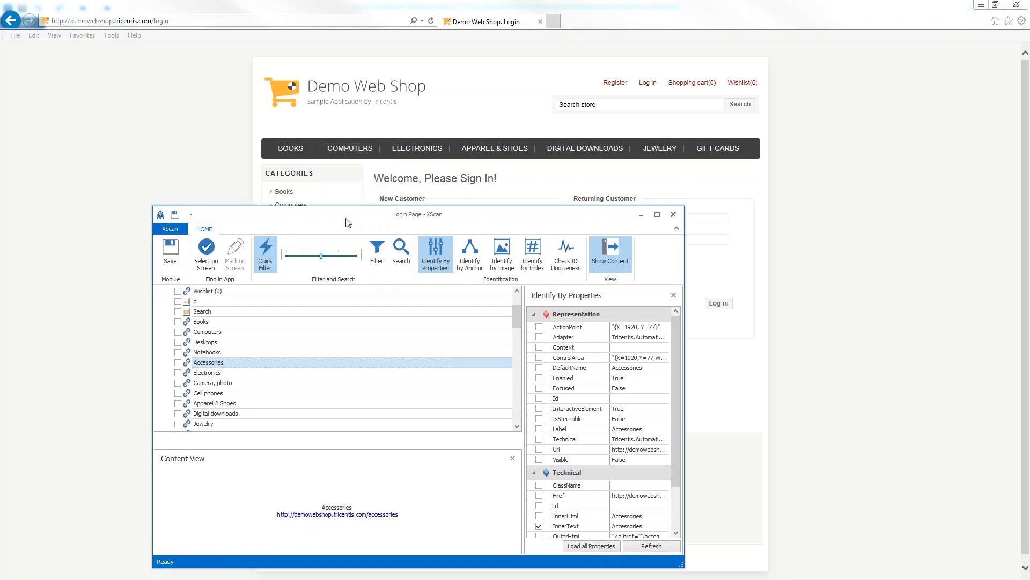
# - Raise the quick filter one level above the middle and examine the container elements around the Login Page controls
pyautogui.moveTo(323, 254)
pyautogui.mouseDown()
pyautogui.moveTo(345, 252)
pyautogui.moveTo(342, 263)
pyautogui.mouseUp()
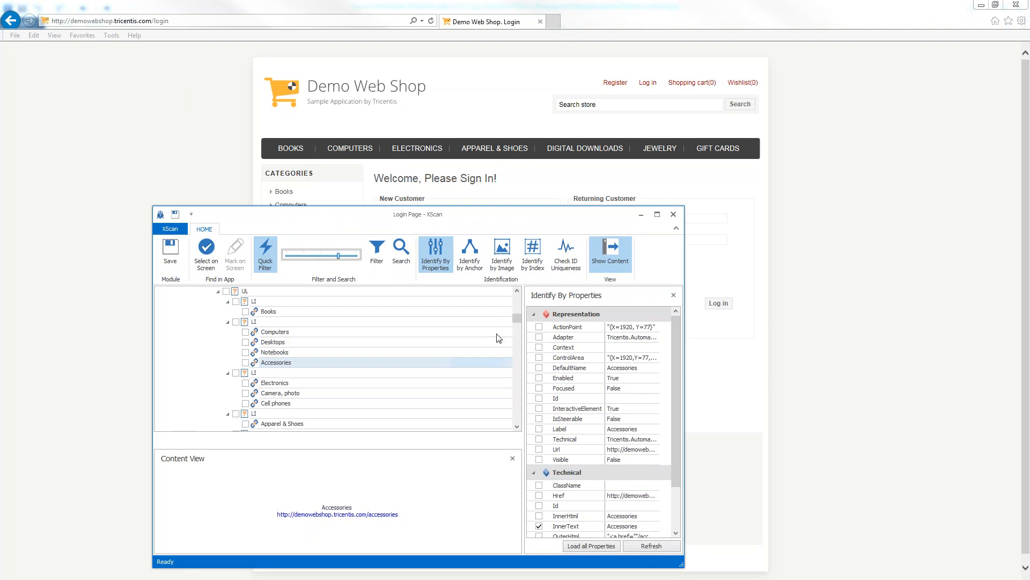
pyautogui.moveTo(517, 318); pyautogui.dragTo(517, 311)
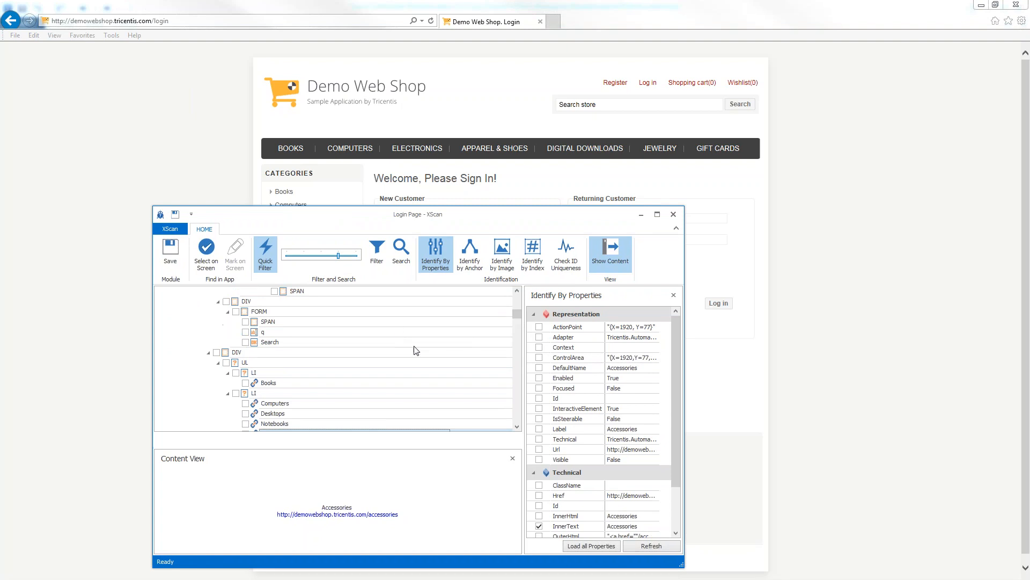
pyautogui.scroll(-1, 309, 381)
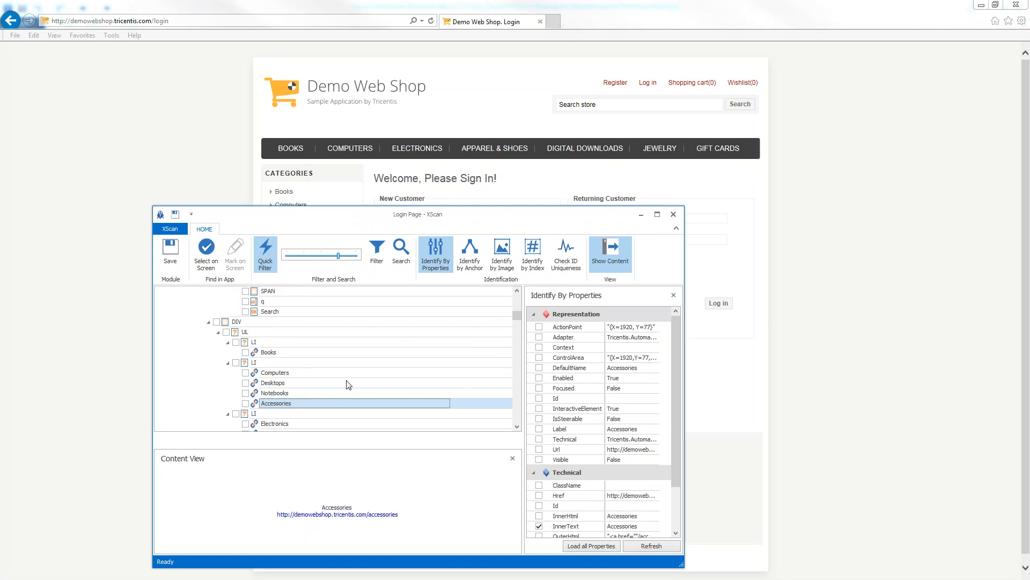
pyautogui.moveTo(517, 316); pyautogui.dragTo(517, 297)
pyautogui.moveTo(405, 230); pyautogui.dragTo(392, 190)
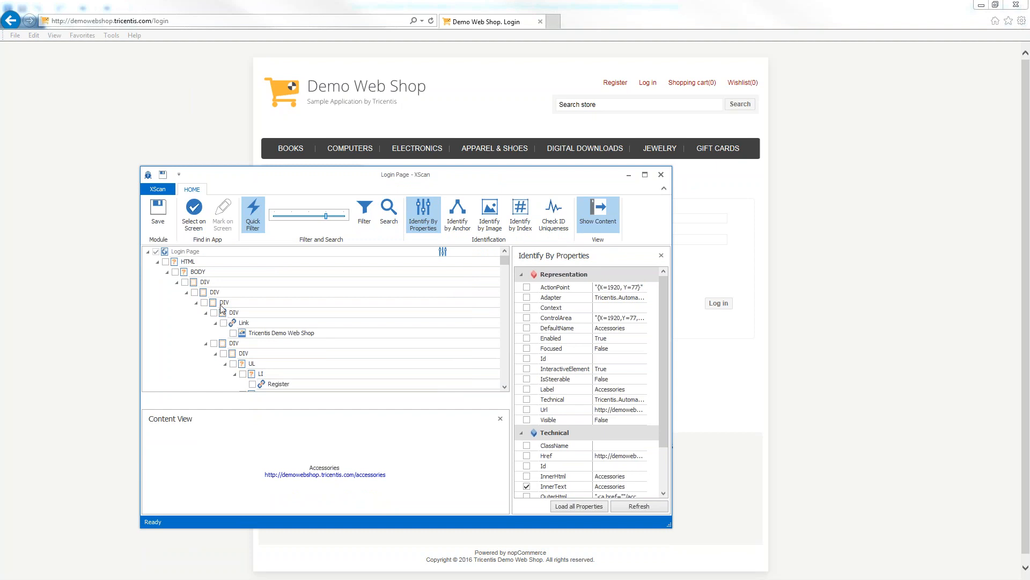
pyautogui.scroll(-1, 265, 327)
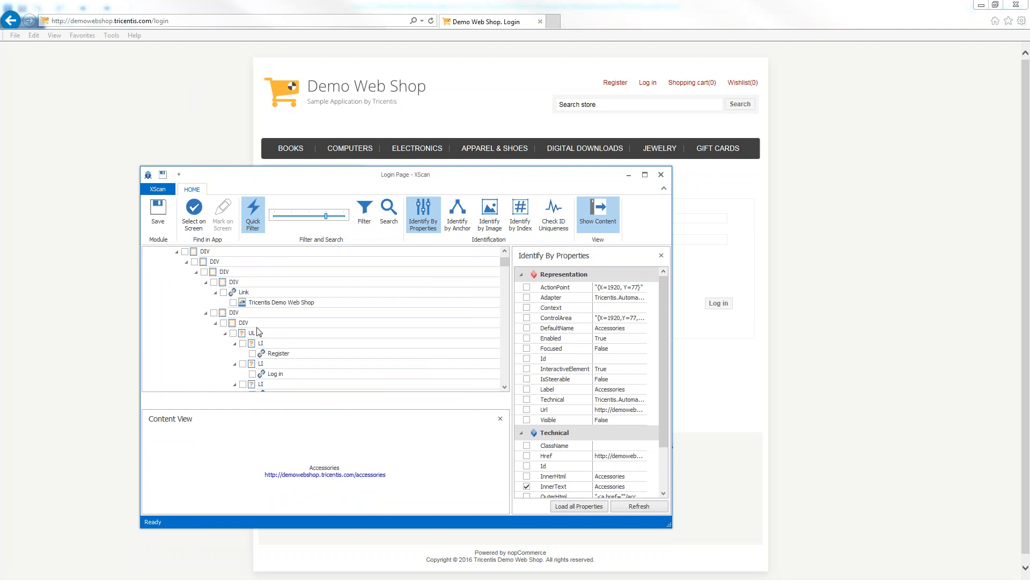
pyautogui.scroll(1, 374, 328)
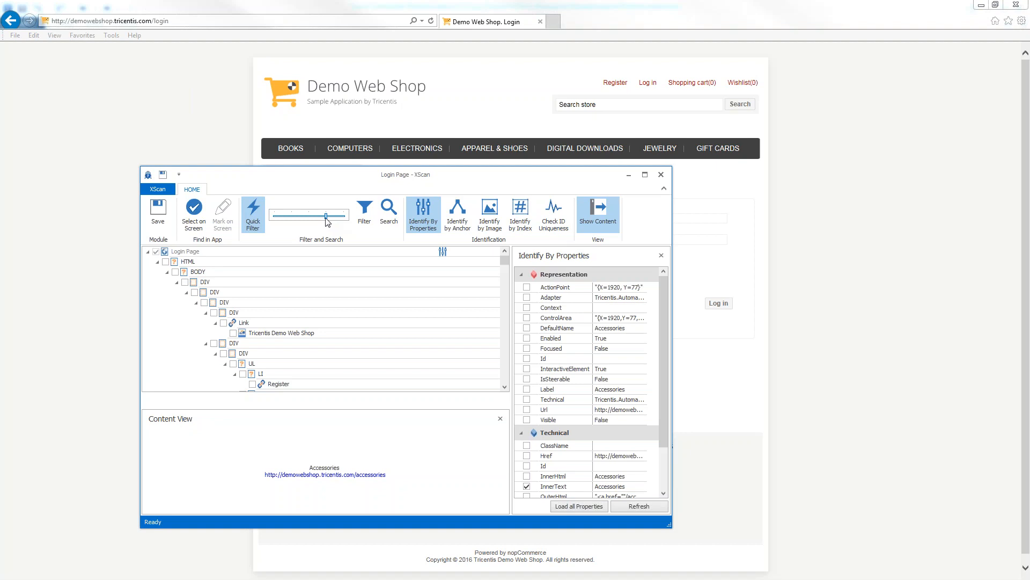
# - Examine the HEAD, SCRIPT and BODY elements at the quick filter's highest level and return the filter to its middle level
pyautogui.moveTo(326, 217); pyautogui.dragTo(350, 220)
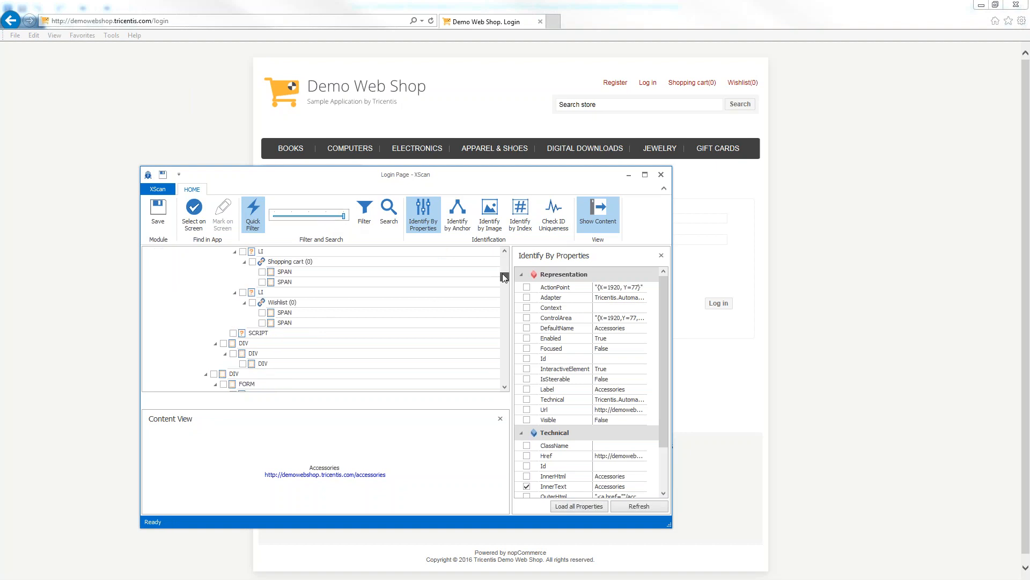
pyautogui.moveTo(503, 272); pyautogui.dragTo(502, 252)
pyautogui.scroll(-3, 213, 295)
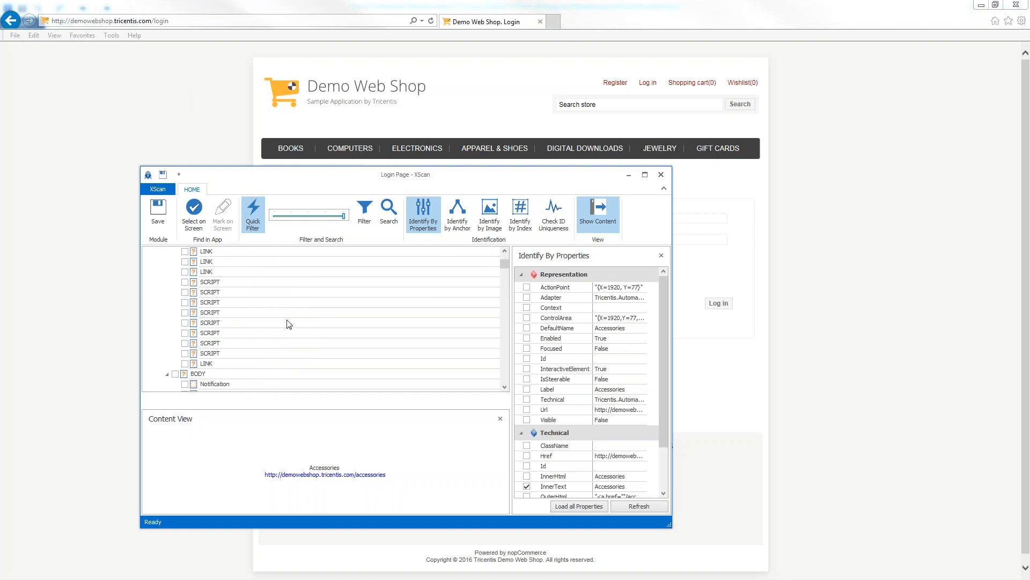
pyautogui.scroll(-3, 220, 349)
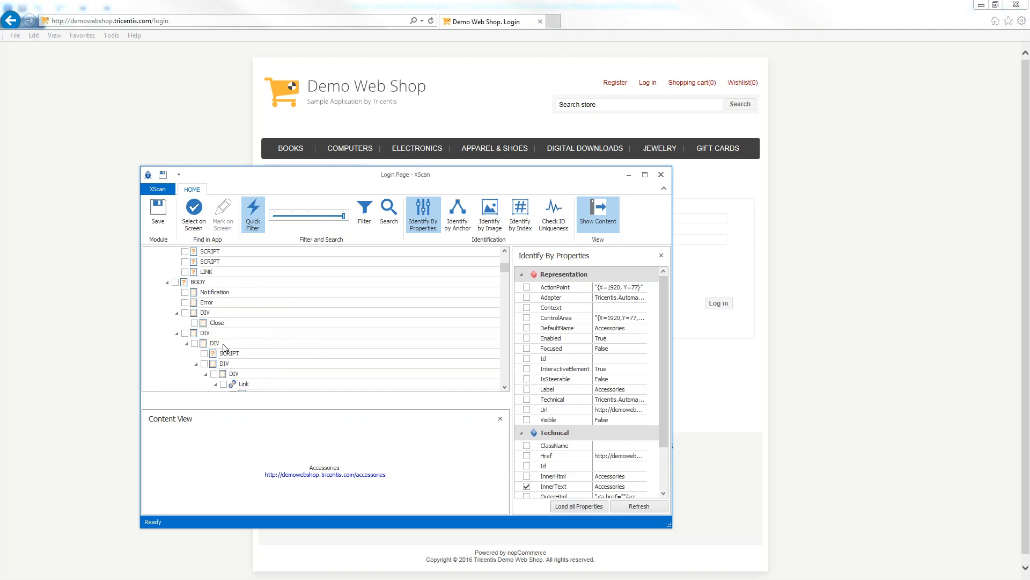
pyautogui.scroll(5, 221, 349)
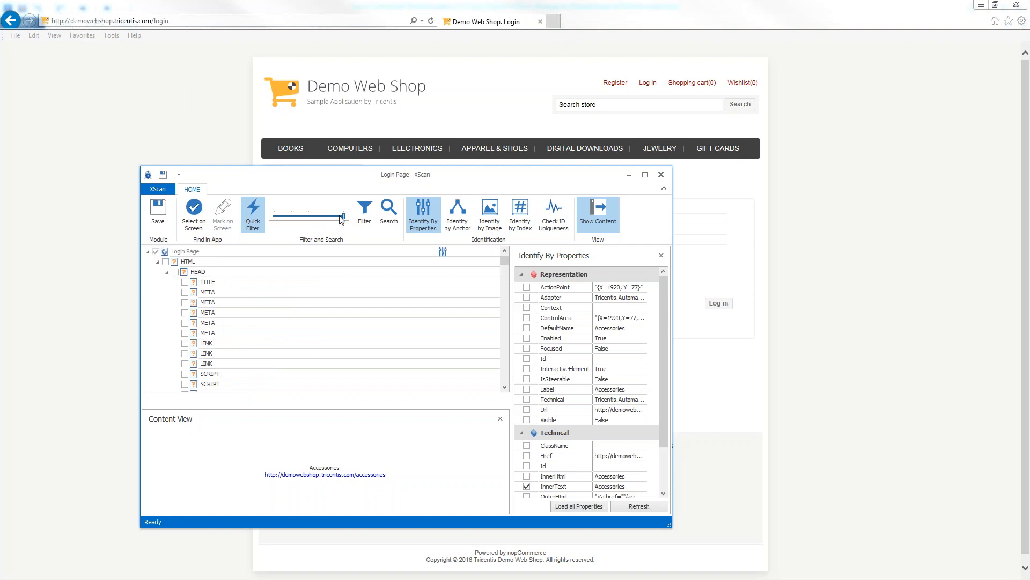
pyautogui.moveTo(343, 216); pyautogui.dragTo(312, 221)
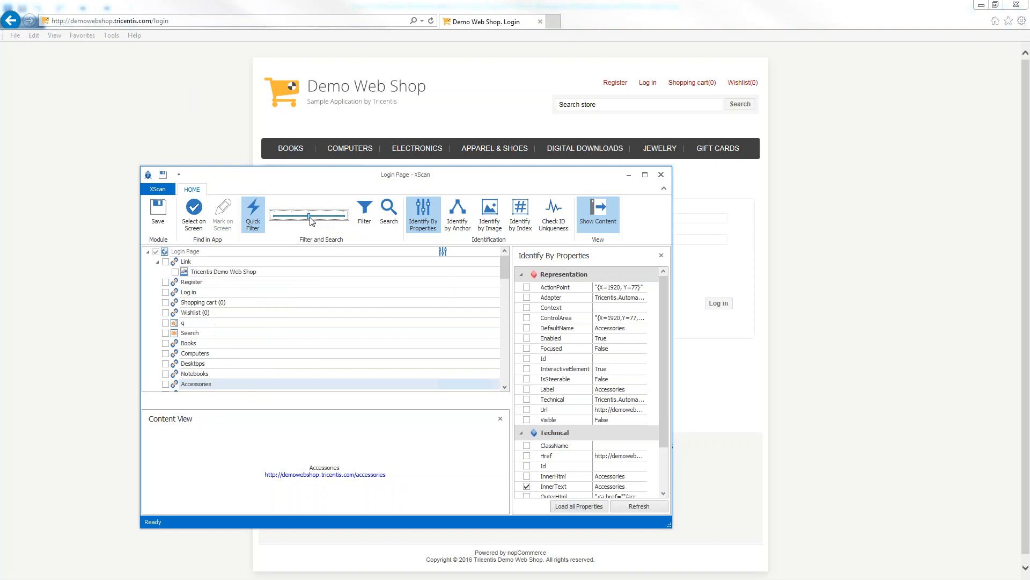
pyautogui.moveTo(398, 186); pyautogui.dragTo(370, 185)
# - Start an on-screen control selection limited to business controls only and place its window clear of the Returning Customer form
pyautogui.click(168, 220)
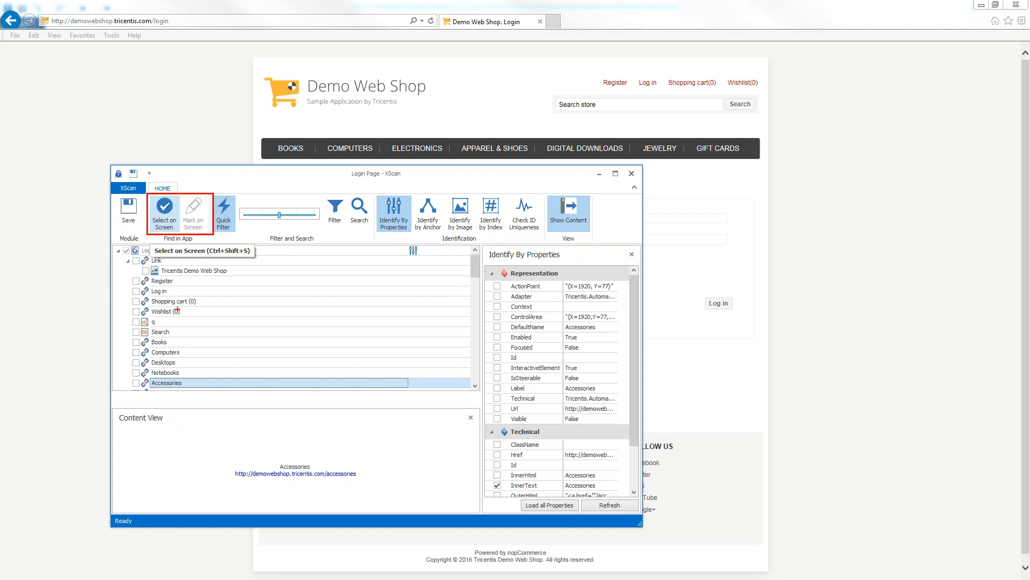
pyautogui.click(165, 220)
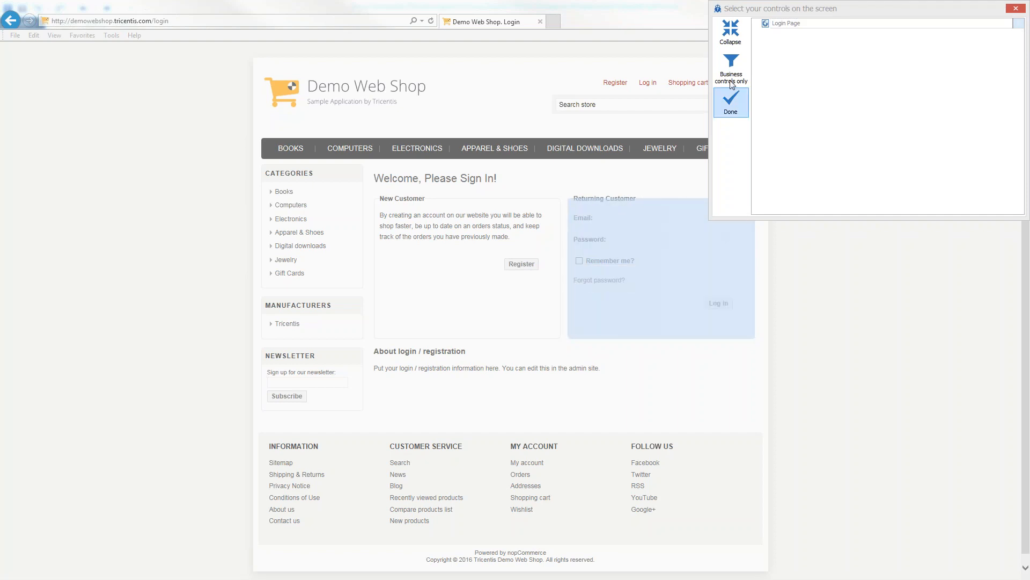
pyautogui.moveTo(730, 14); pyautogui.dragTo(344, 163)
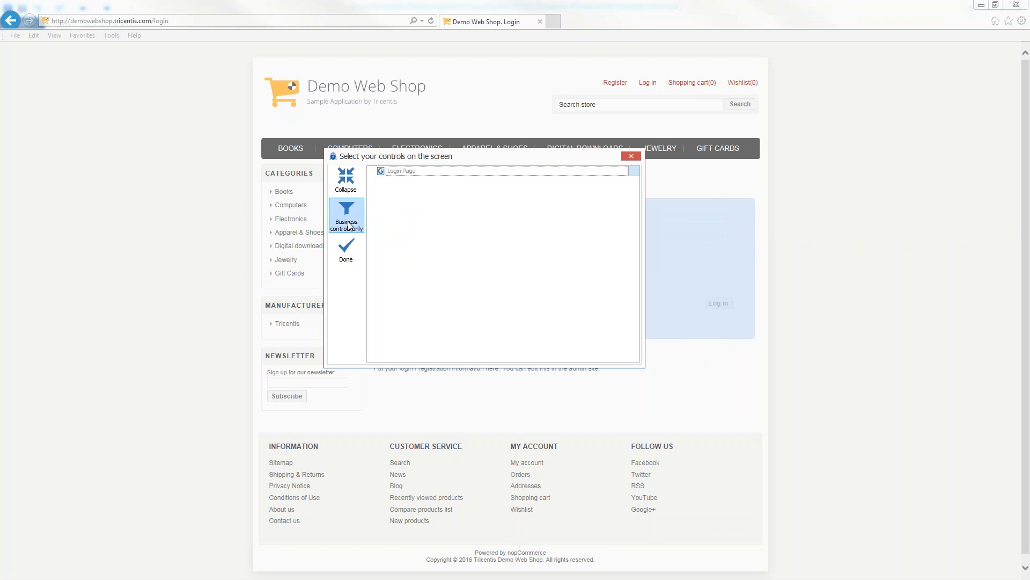
pyautogui.click(347, 225)
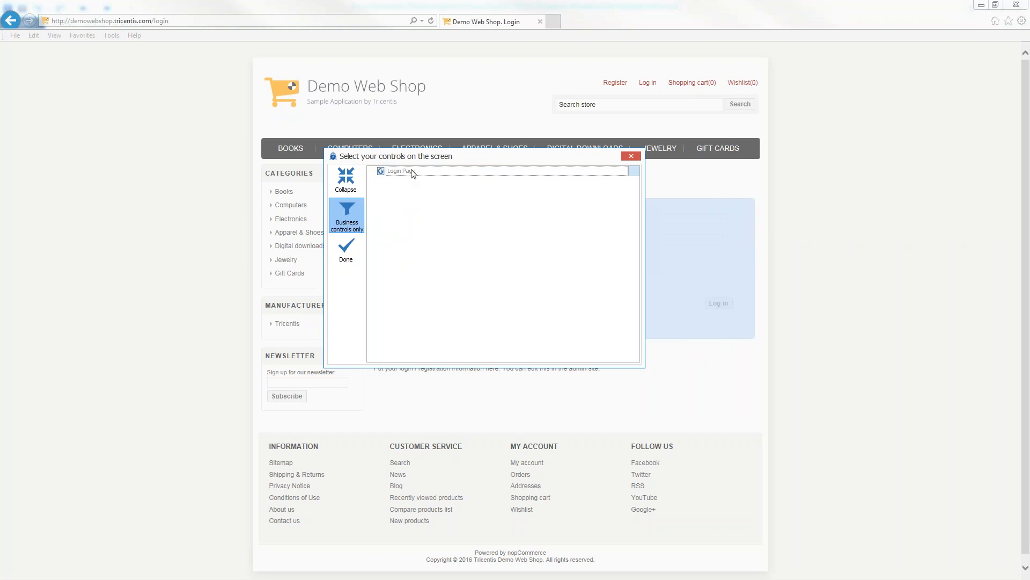
pyautogui.moveTo(393, 160); pyautogui.dragTo(126, 135)
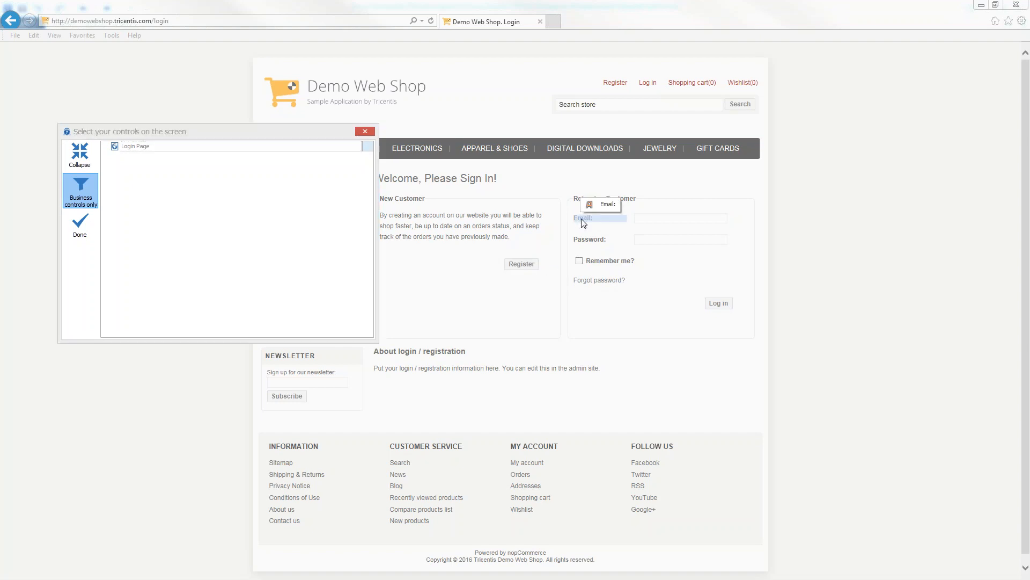
pyautogui.moveTo(308, 135); pyautogui.dragTo(318, 199)
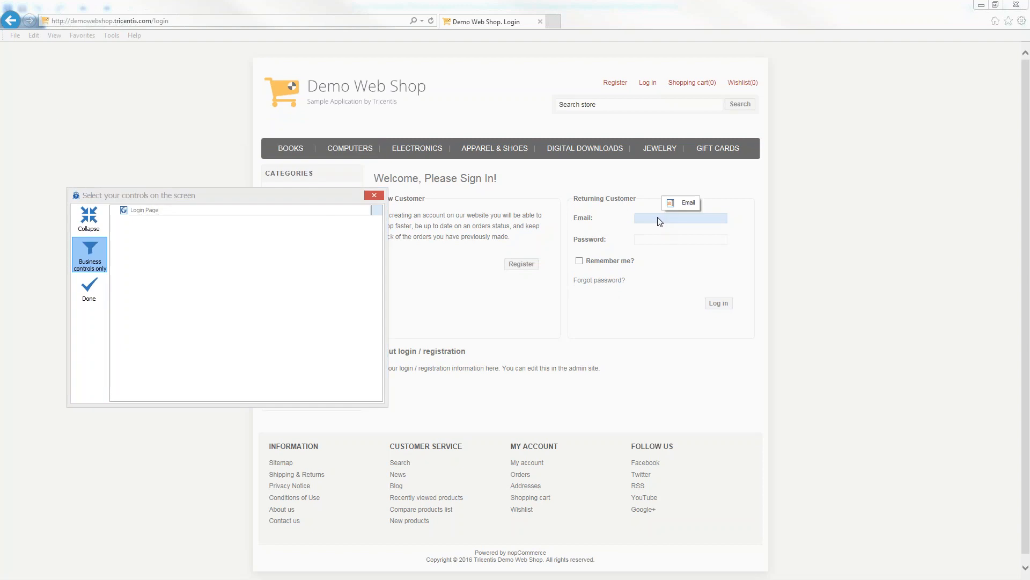
# - Select the Email and Password fields, Log in button, Remember me checkbox, Forgot password? link and Register button on the page, and finish the selection
pyautogui.click(660, 220)
pyautogui.click(660, 240)
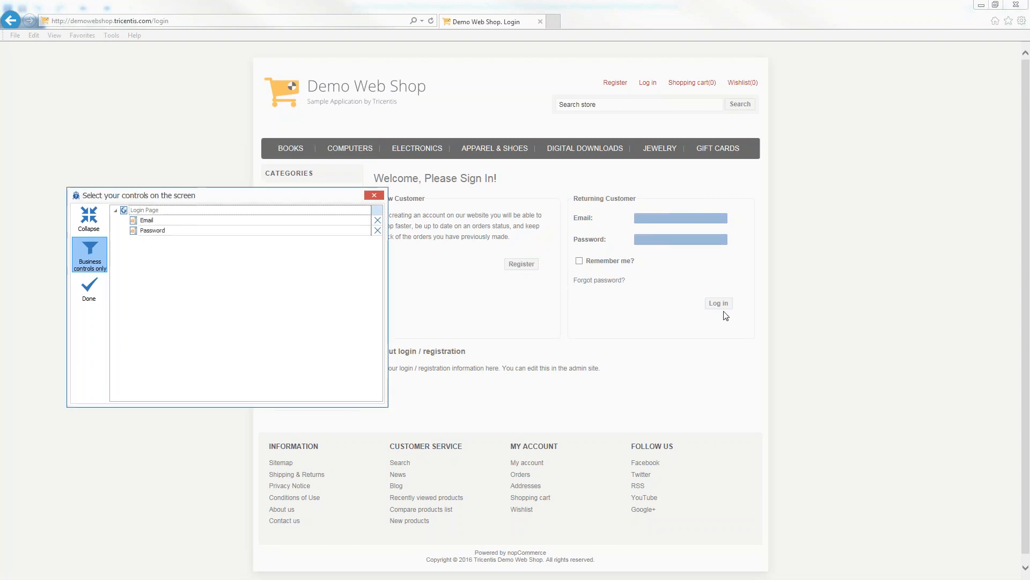
pyautogui.click(719, 302)
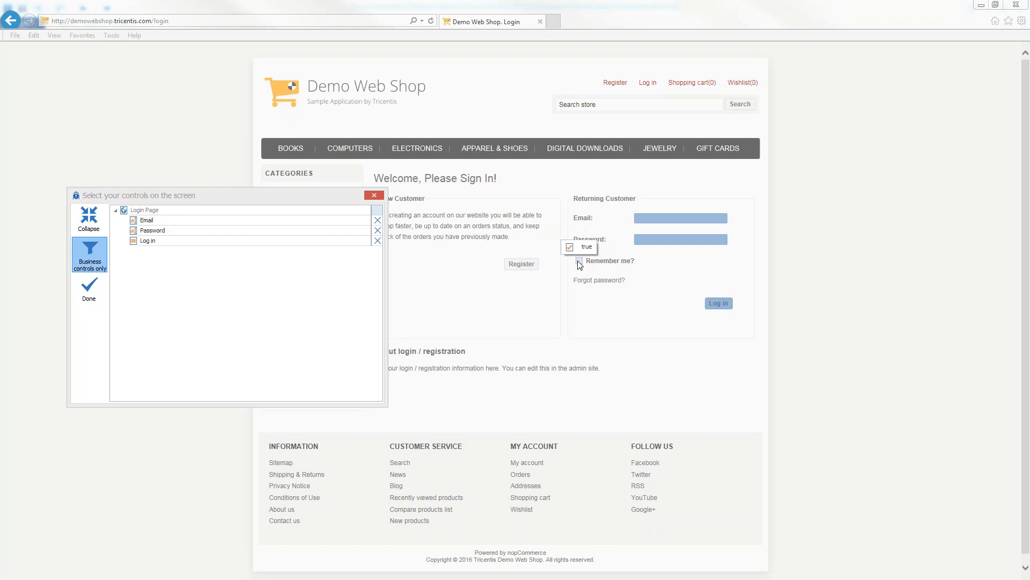
pyautogui.click(580, 260)
pyautogui.click(587, 285)
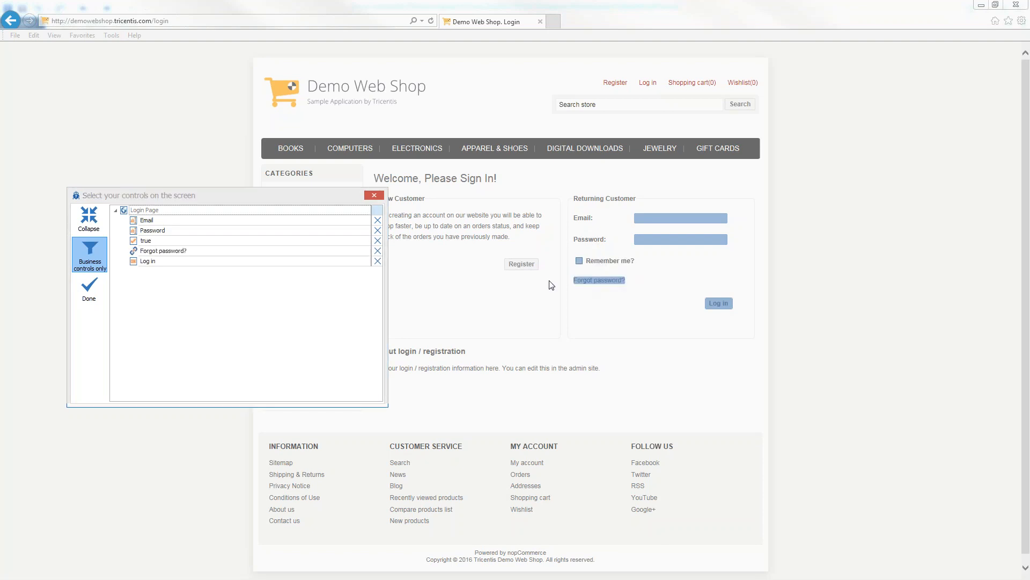
pyautogui.click(521, 270)
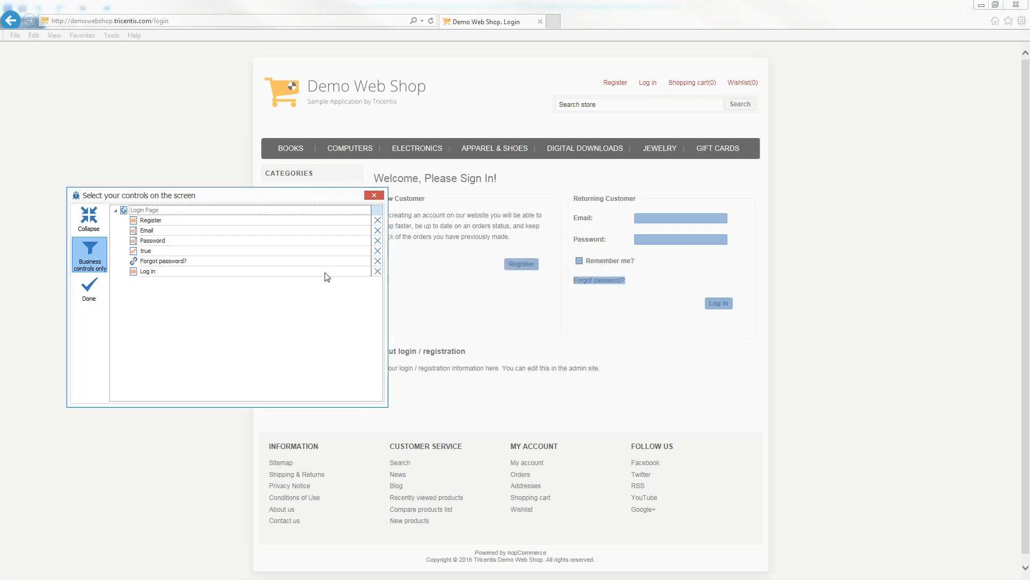
pyautogui.moveTo(181, 196)
pyautogui.mouseDown()
pyautogui.moveTo(325, 212)
pyautogui.moveTo(190, 213)
pyautogui.mouseUp()
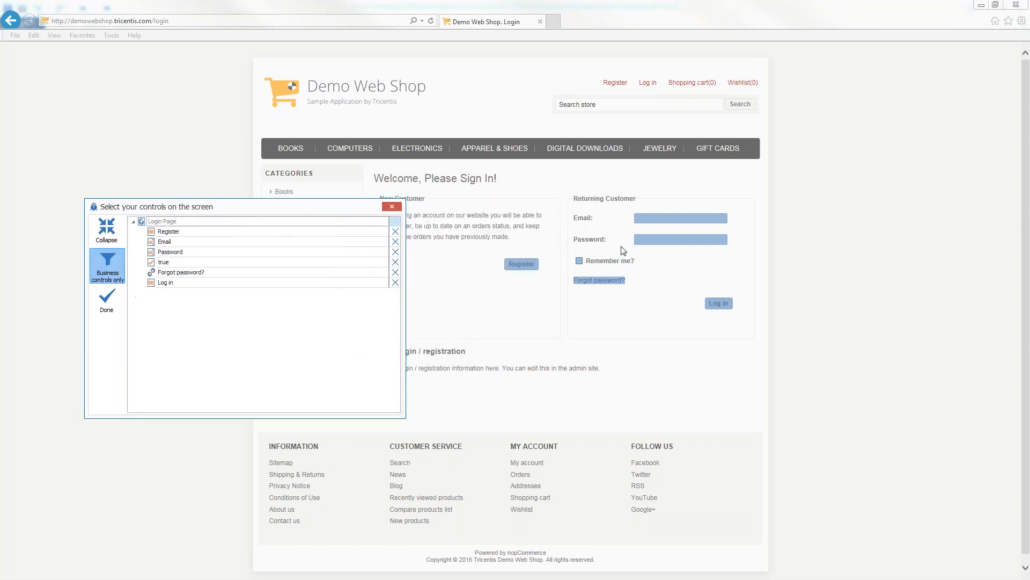
pyautogui.click(106, 301)
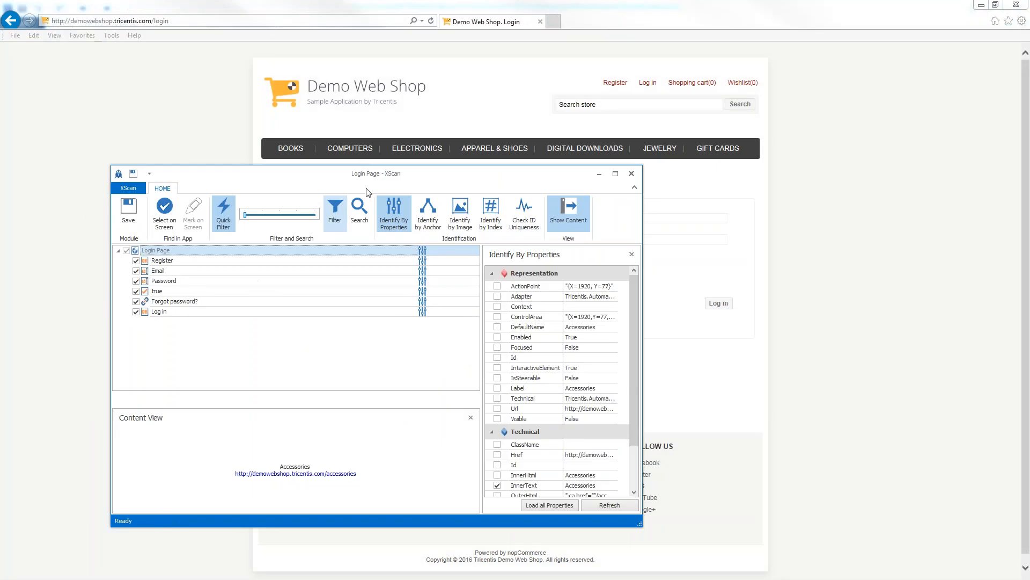
# - Move the XScan window aside to compare the selected controls with the sign-in page, and bring it back over the page
pyautogui.moveTo(386, 177); pyautogui.dragTo(341, 412)
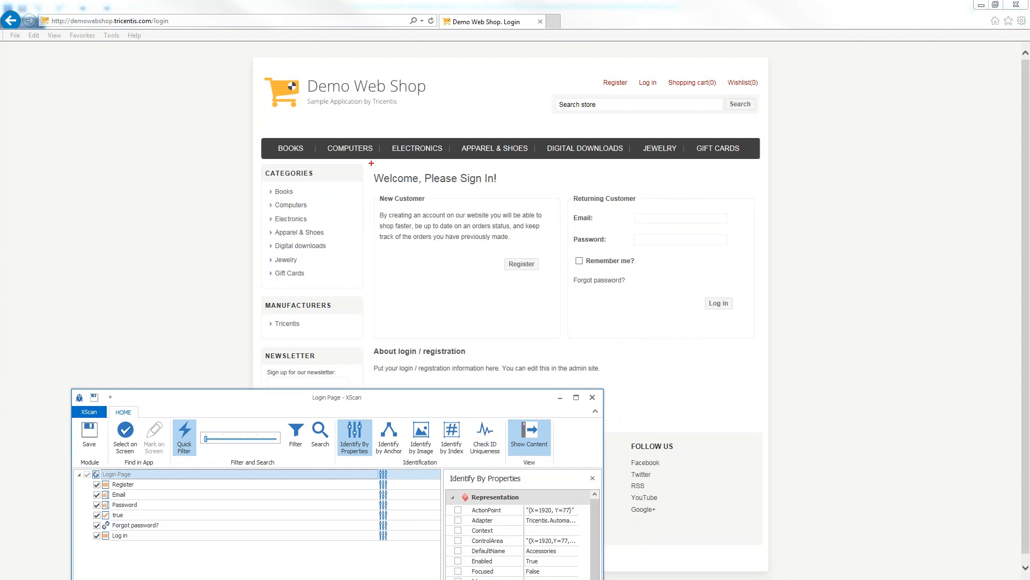
pyautogui.moveTo(371, 163); pyautogui.dragTo(758, 337)
pyautogui.moveTo(350, 397); pyautogui.dragTo(444, 119)
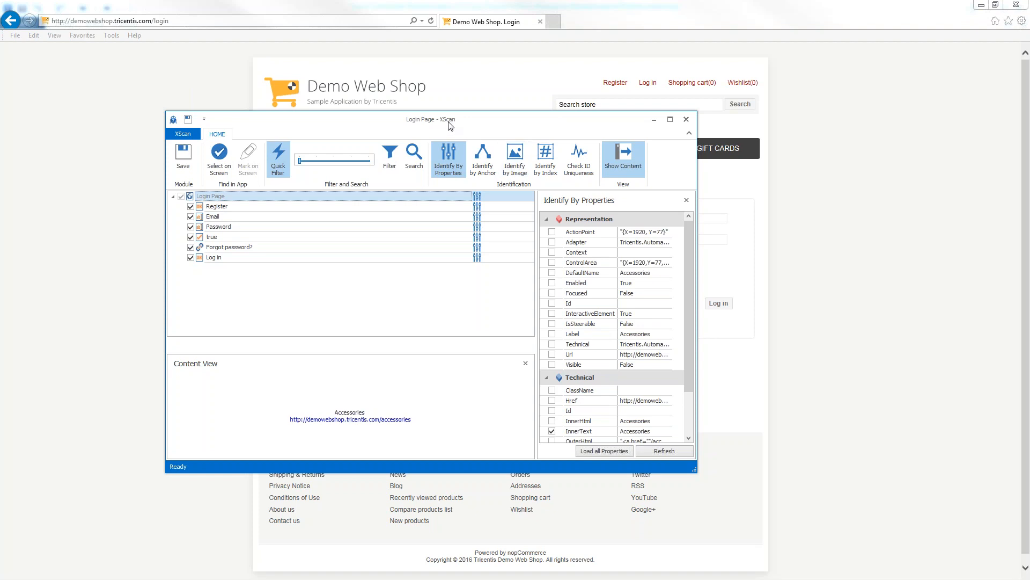
pyautogui.moveTo(451, 120)
pyautogui.mouseDown()
pyautogui.moveTo(458, 116)
pyautogui.moveTo(431, 119)
pyautogui.mouseUp()
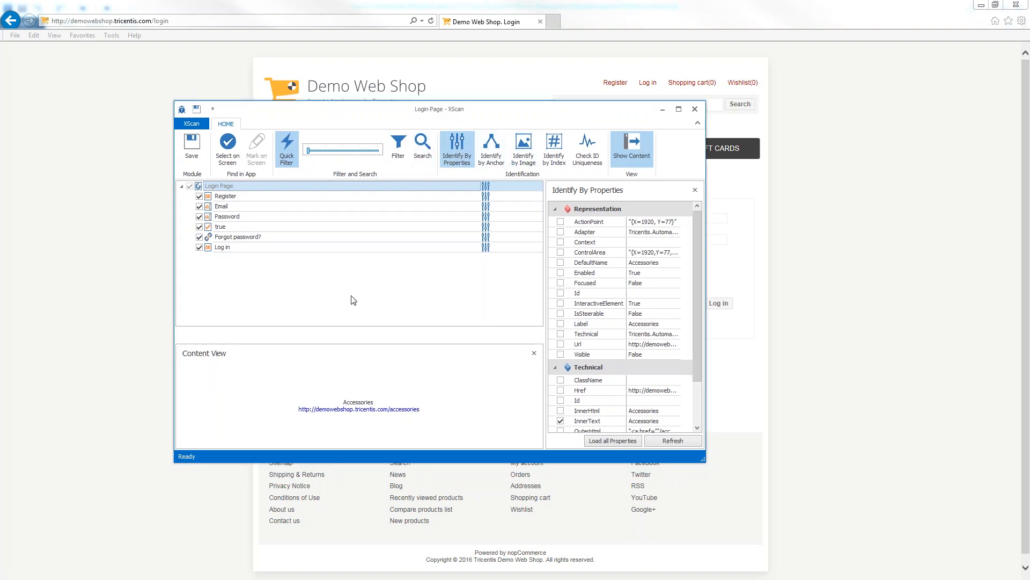
# - Compare the identification properties of the Register and Email controls and check whether each control is uniquely identifiable
pyautogui.click(234, 197)
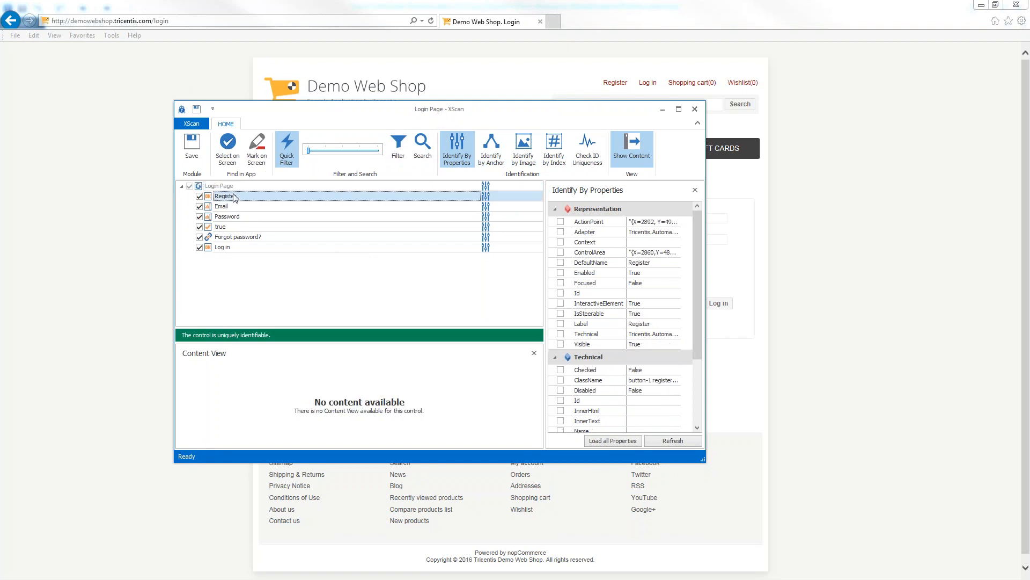
pyautogui.click(228, 205)
pyautogui.click(230, 196)
pyautogui.click(225, 207)
pyautogui.moveTo(701, 269); pyautogui.dragTo(696, 240)
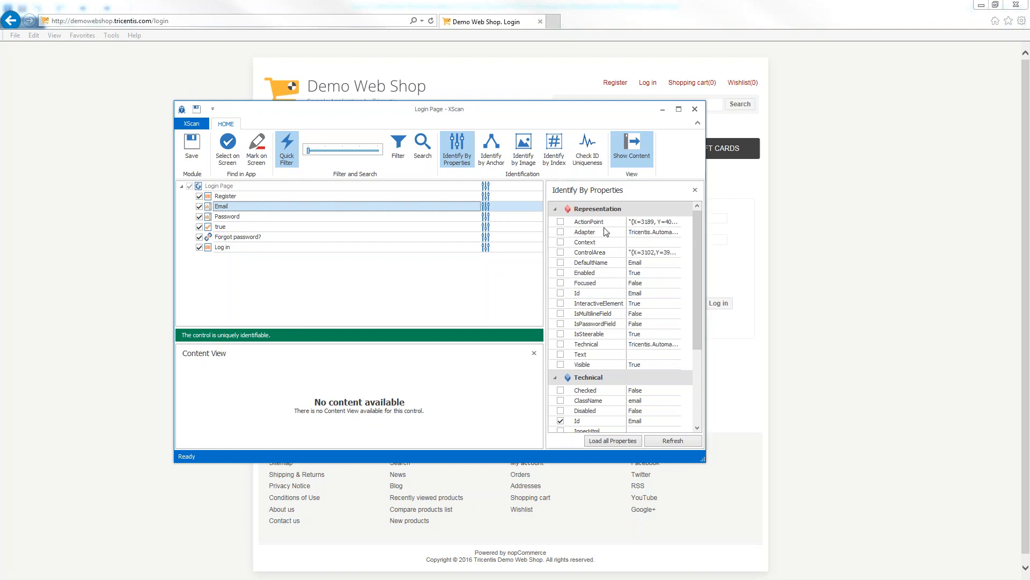
pyautogui.moveTo(698, 239)
pyautogui.mouseDown()
pyautogui.moveTo(702, 292)
pyautogui.moveTo(700, 237)
pyautogui.mouseUp()
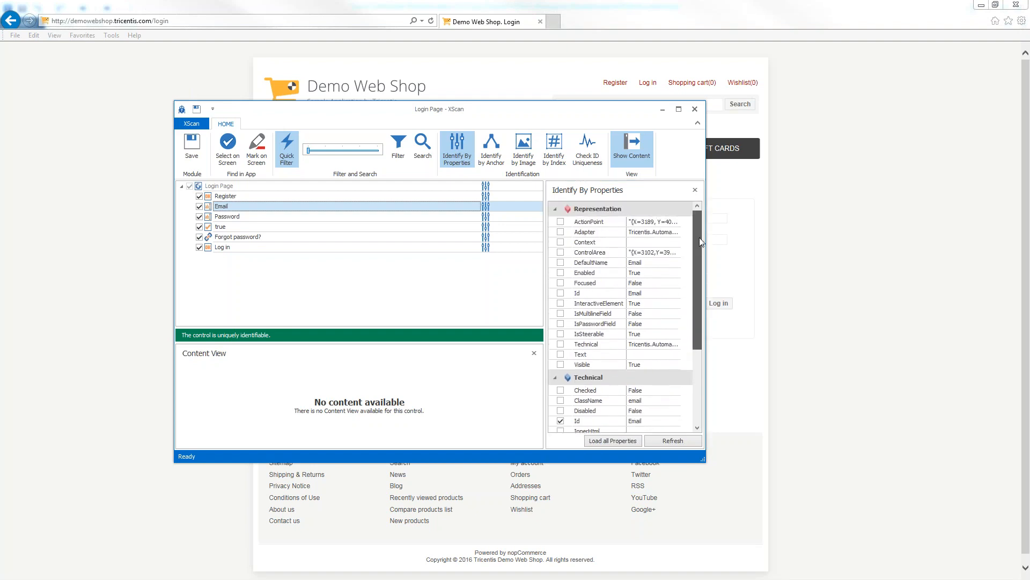
# - Load all available properties of the Email control and view its technical properties
pyautogui.click(615, 441)
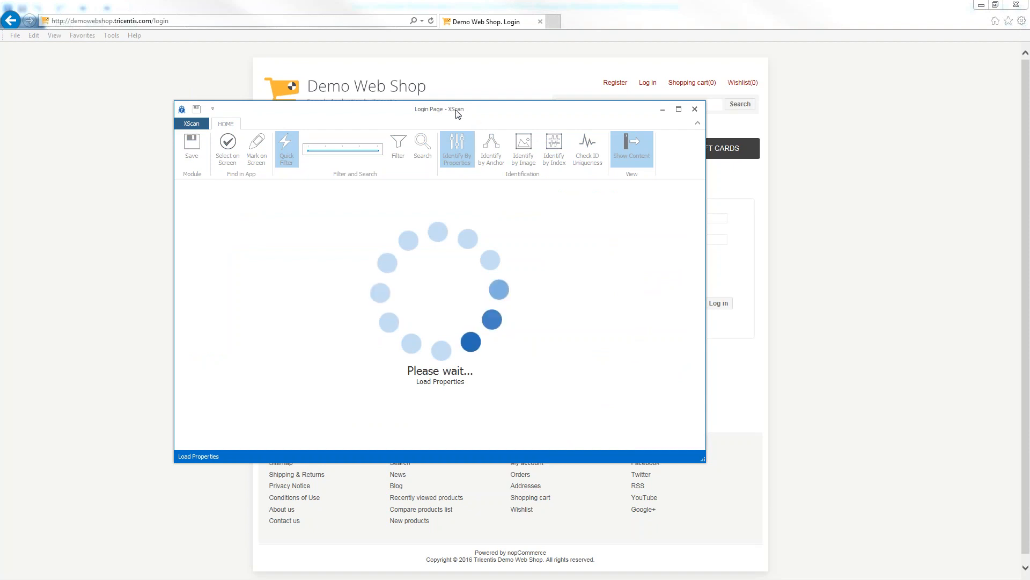
pyautogui.moveTo(454, 110); pyautogui.dragTo(459, 112)
pyautogui.moveTo(701, 214)
pyautogui.mouseDown()
pyautogui.moveTo(700, 430)
pyautogui.moveTo(701, 228)
pyautogui.mouseUp()
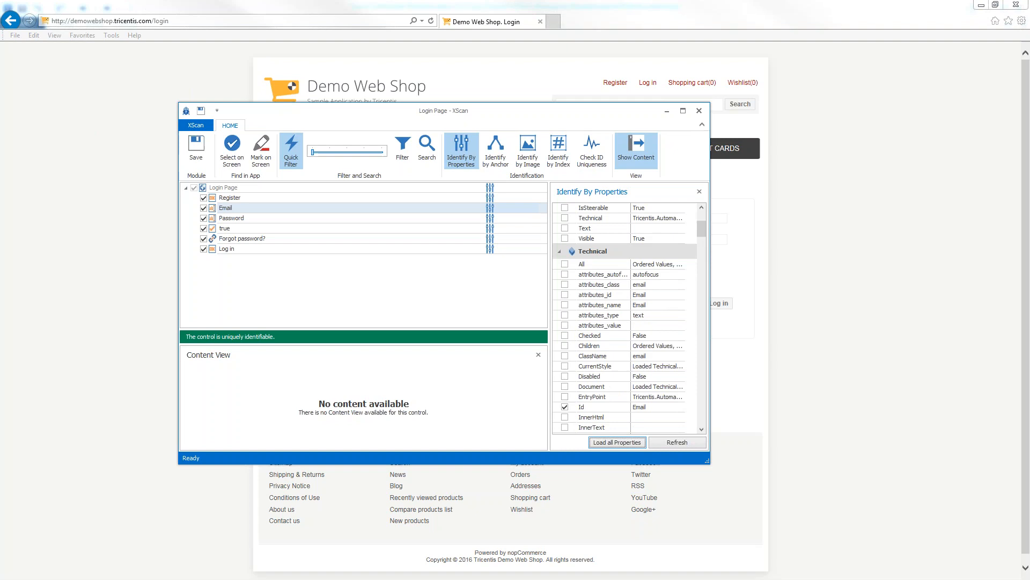
# - Compare the properties of the Password and true controls with the full property list of Email
pyautogui.click(250, 215)
pyautogui.click(242, 229)
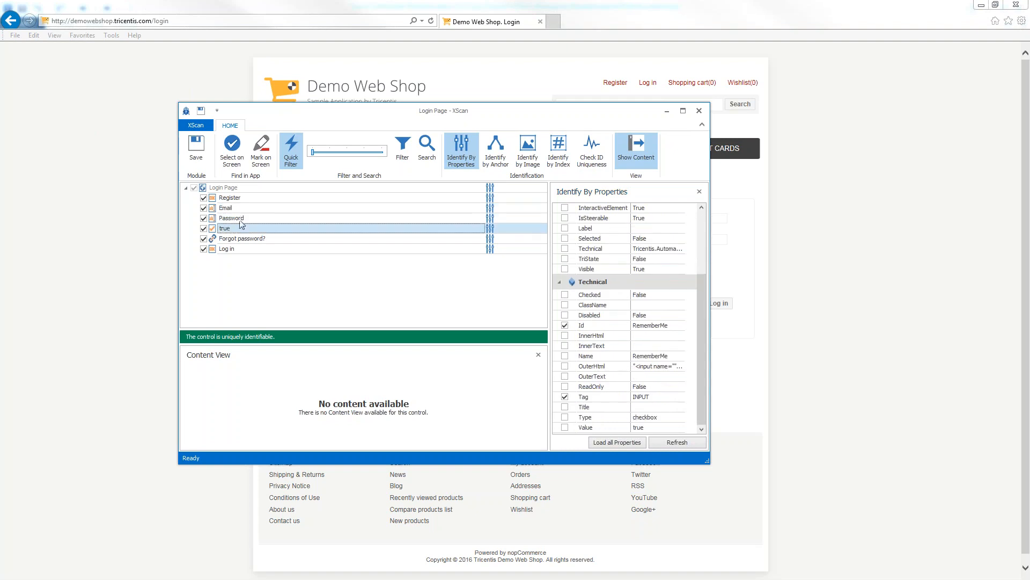
pyautogui.click(238, 209)
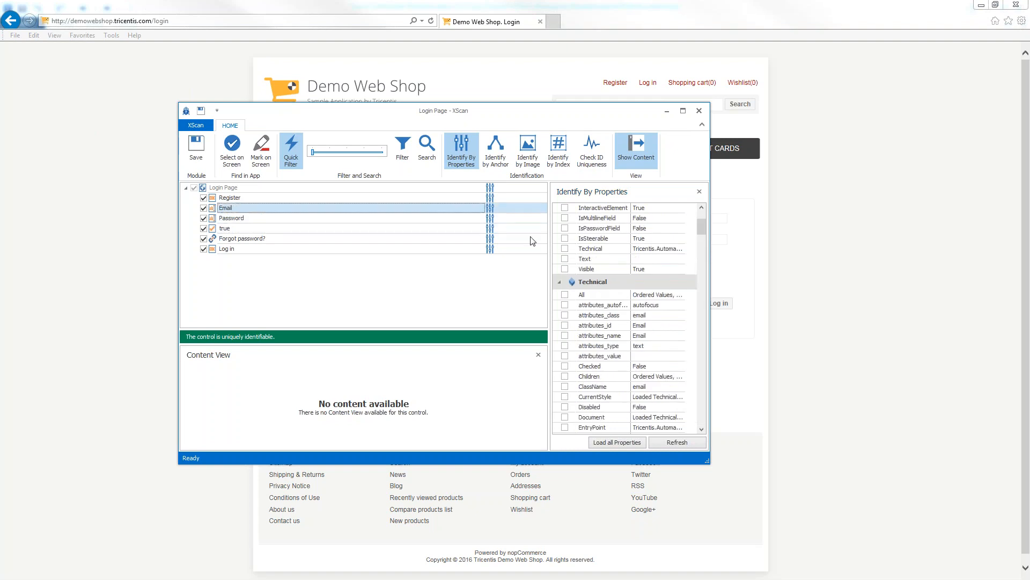
pyautogui.moveTo(705, 226); pyautogui.dragTo(704, 214)
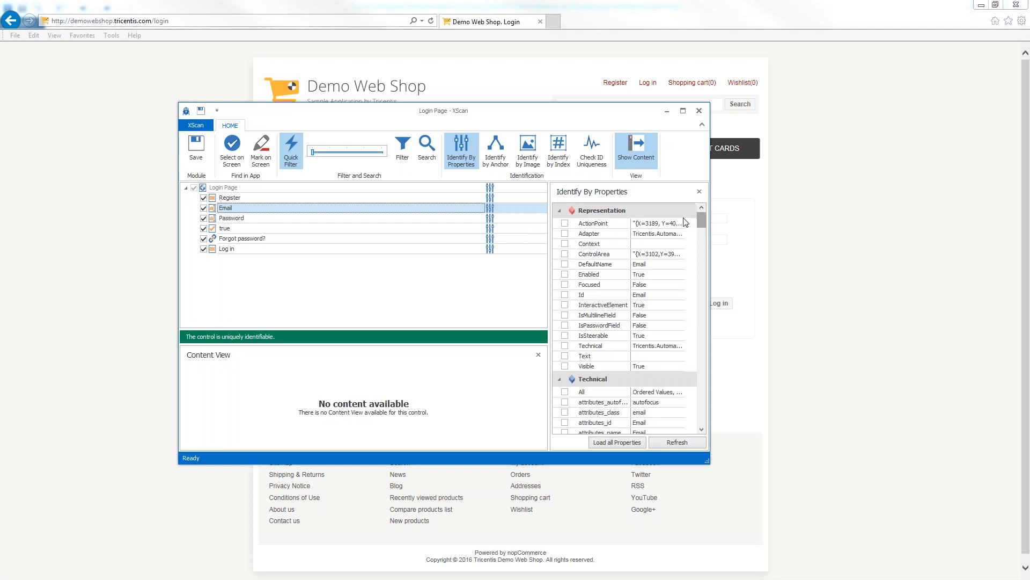
# - Examine the Email control's representation and technical properties, including the ones ticked for its identification
pyautogui.scroll(-1, 649, 258)
pyautogui.scroll(1, 638, 275)
pyautogui.moveTo(702, 220); pyautogui.dragTo(701, 231)
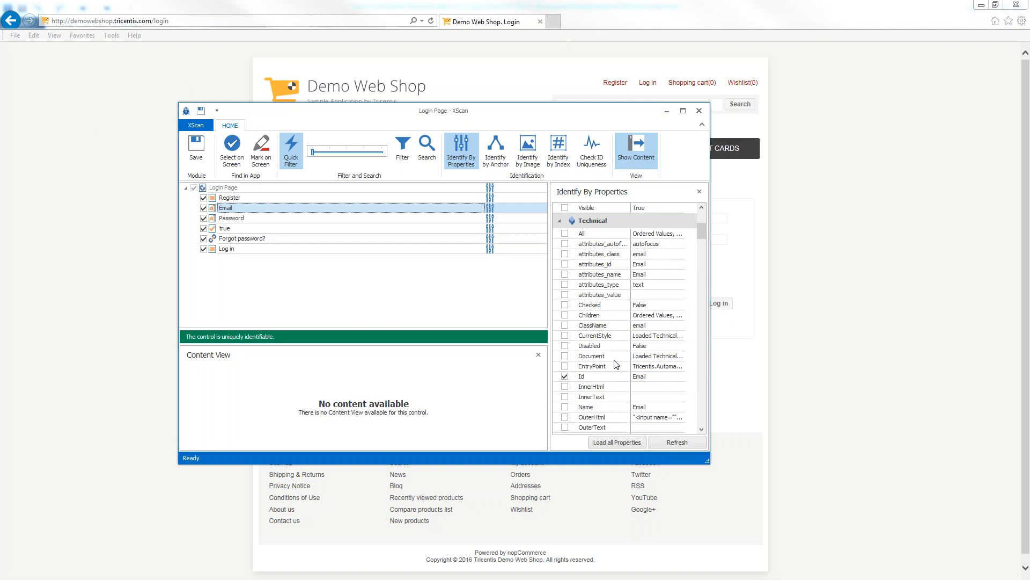
pyautogui.scroll(-1, 597, 392)
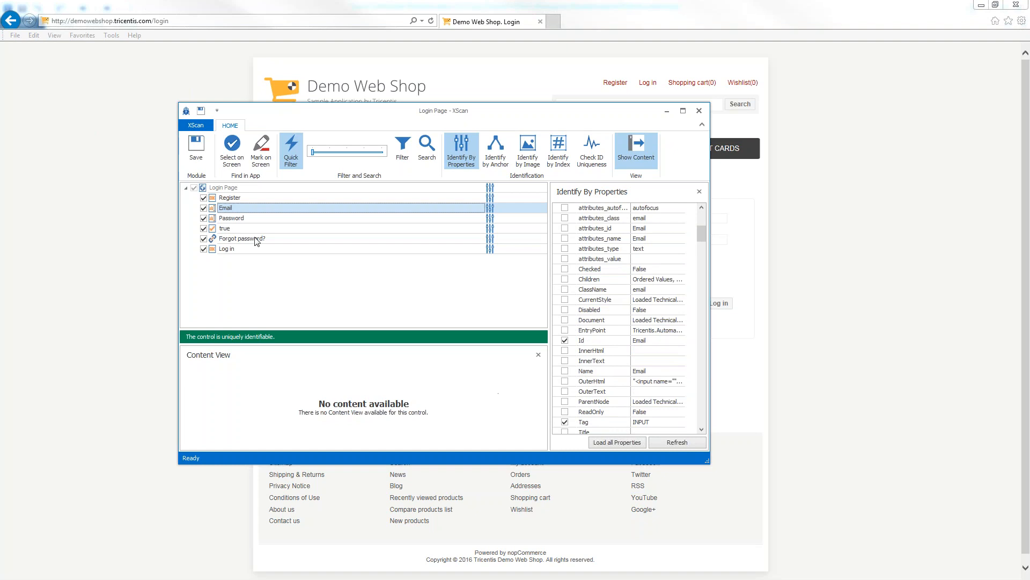
pyautogui.scroll(1, 660, 315)
pyautogui.scroll(-1, 631, 292)
pyautogui.scroll(-2, 701, 234)
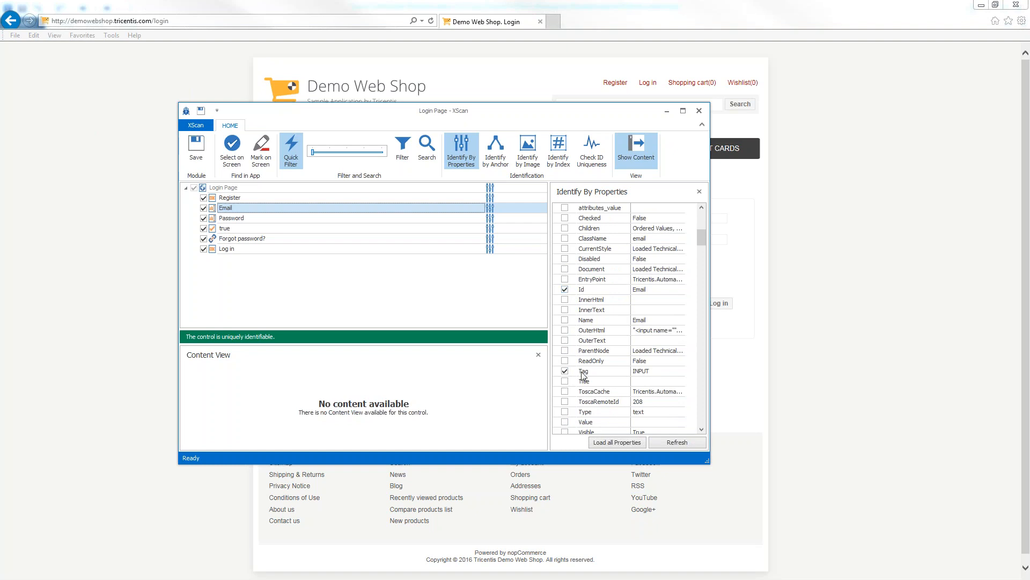
pyautogui.moveTo(701, 239); pyautogui.dragTo(700, 212)
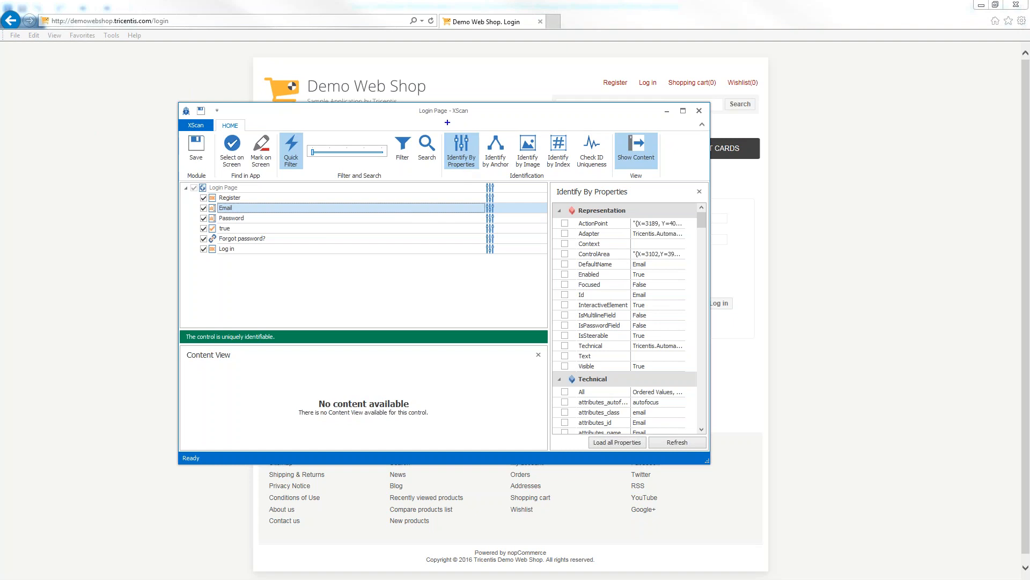
pyautogui.moveTo(441, 127)
pyautogui.mouseDown()
pyautogui.moveTo(454, 166)
pyautogui.moveTo(483, 176)
pyautogui.mouseUp()
pyautogui.press('Escape')
pyautogui.write('t')
pyautogui.write('1. own')
pyautogui.write(' properties')
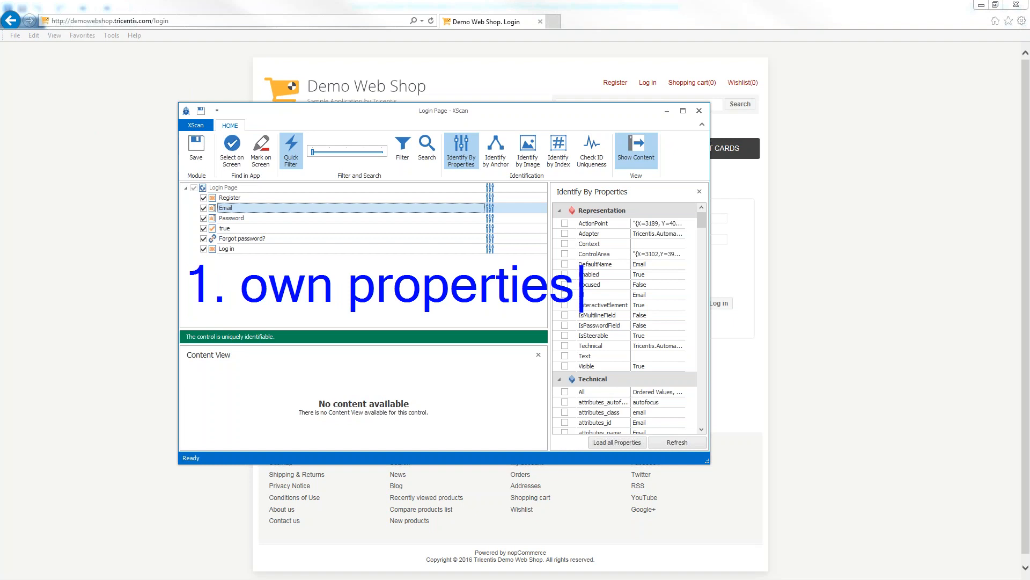
pyautogui.press('Escape')
pyautogui.press('Escape')
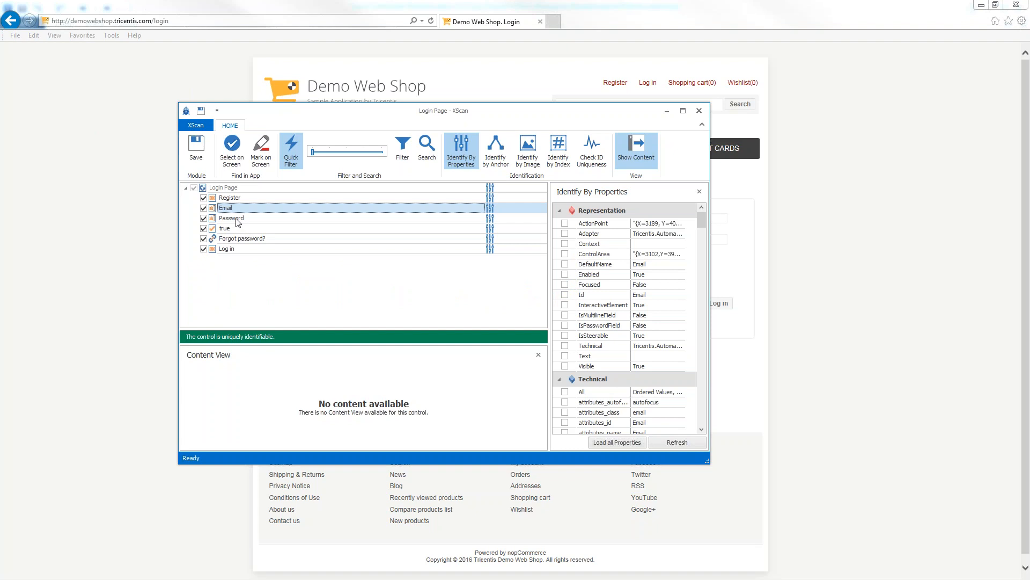
# - Review Email's ticked identification properties and check each remaining control in the list for unique identification
pyautogui.scroll(-4, 638, 341)
pyautogui.scroll(-2, 614, 339)
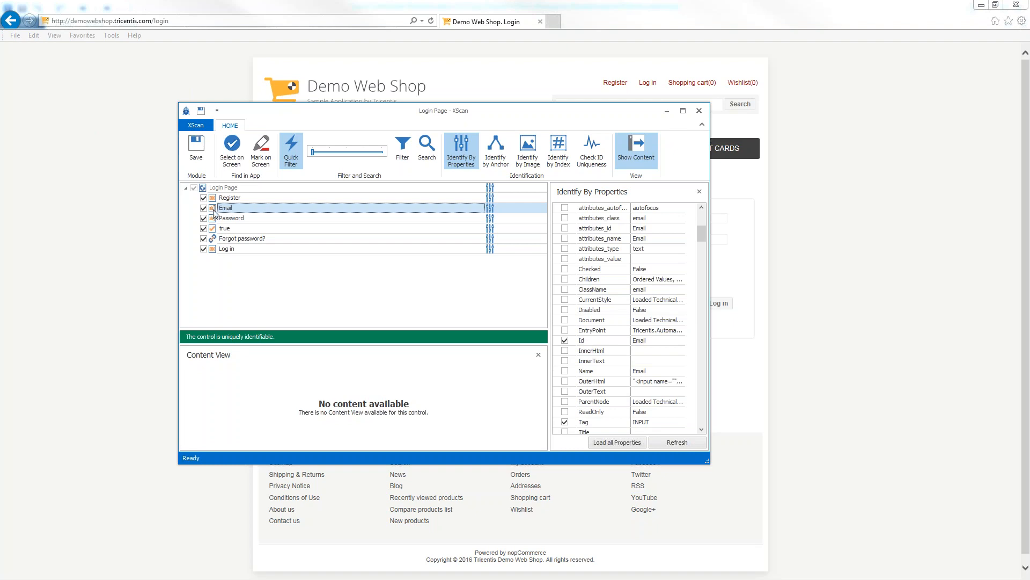
pyautogui.click(235, 230)
pyautogui.click(244, 228)
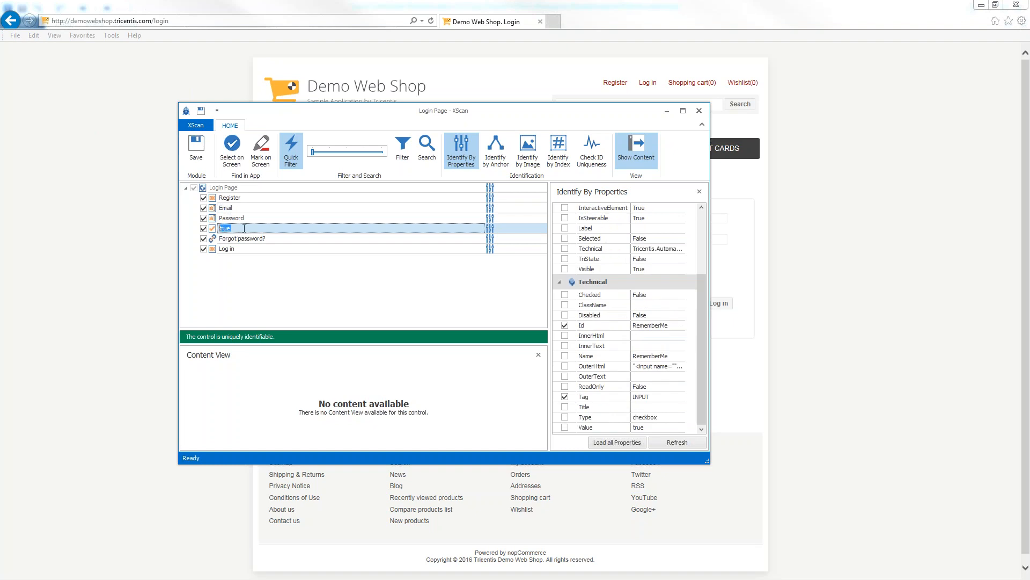
pyautogui.click(237, 197)
pyautogui.click(235, 208)
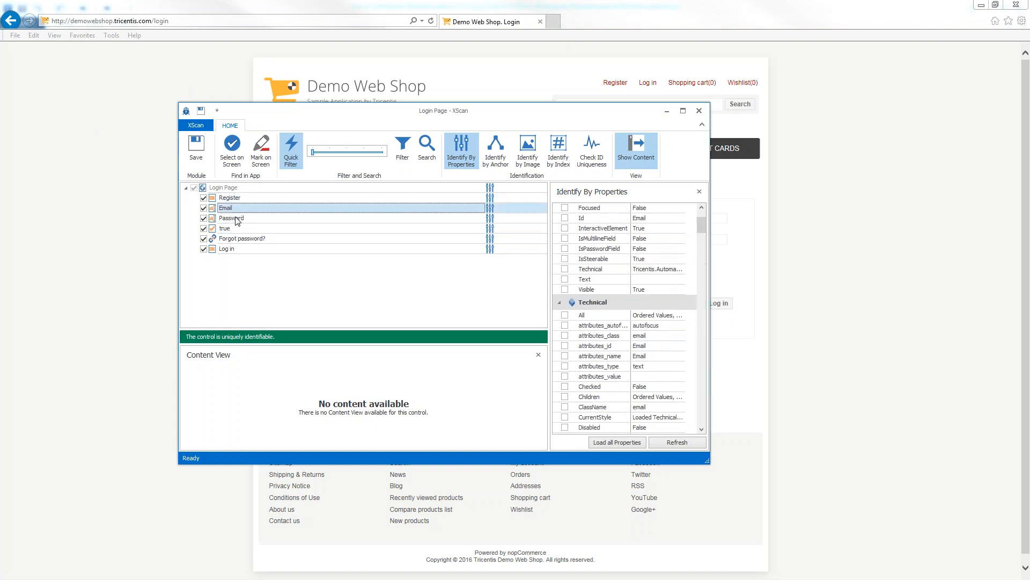
pyautogui.click(235, 217)
pyautogui.click(234, 230)
pyautogui.click(234, 239)
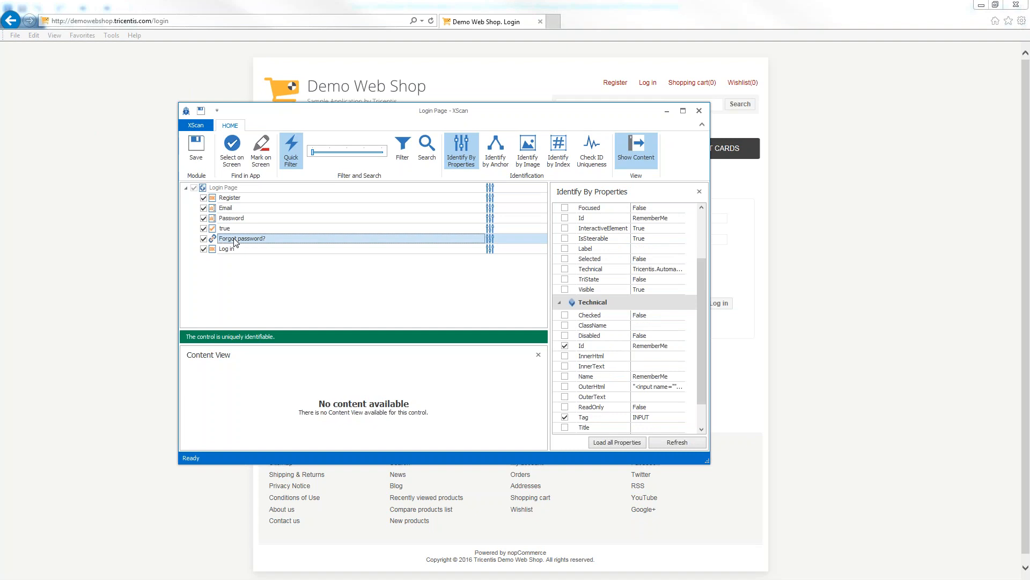
pyautogui.click(234, 252)
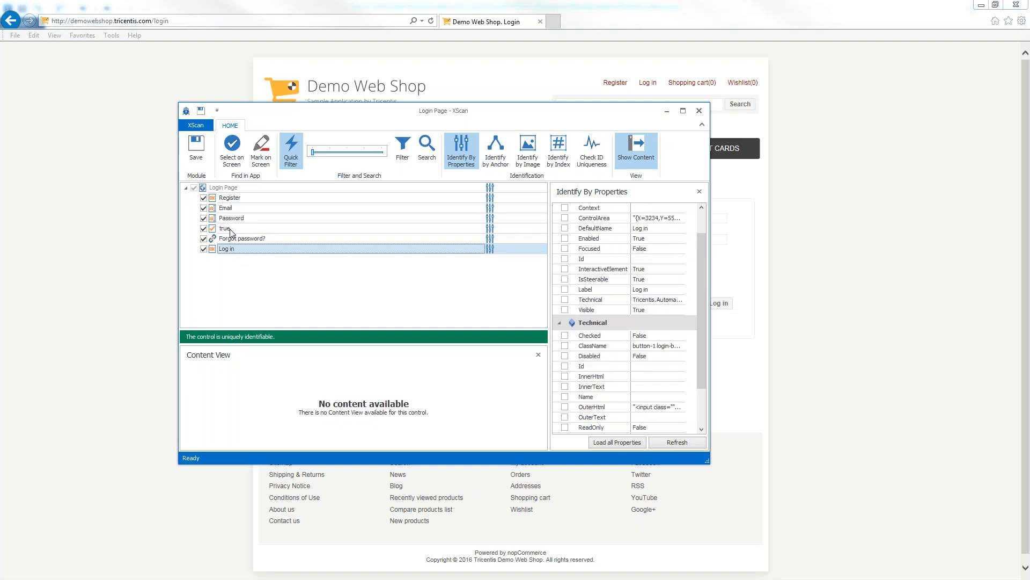
# - Move the XScan window below the sign-in form and mark the selected true control on the page
pyautogui.click(231, 229)
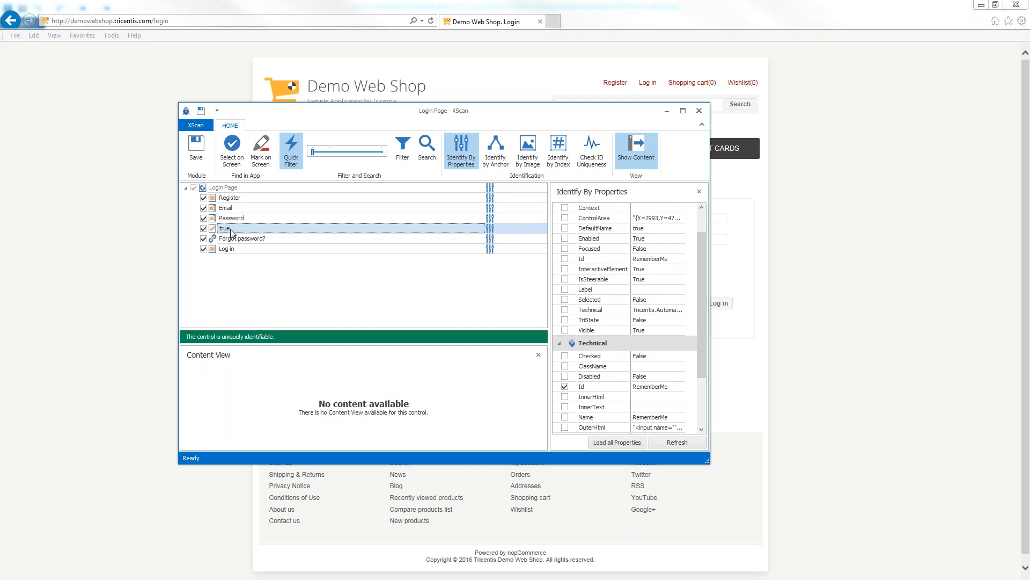
pyautogui.click(231, 229)
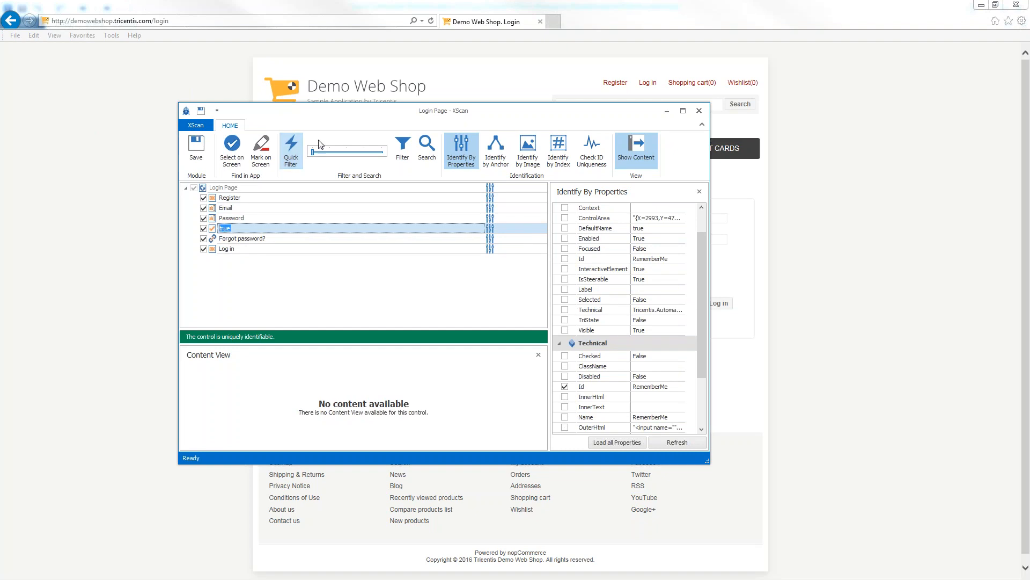
pyautogui.moveTo(342, 111); pyautogui.dragTo(326, 120)
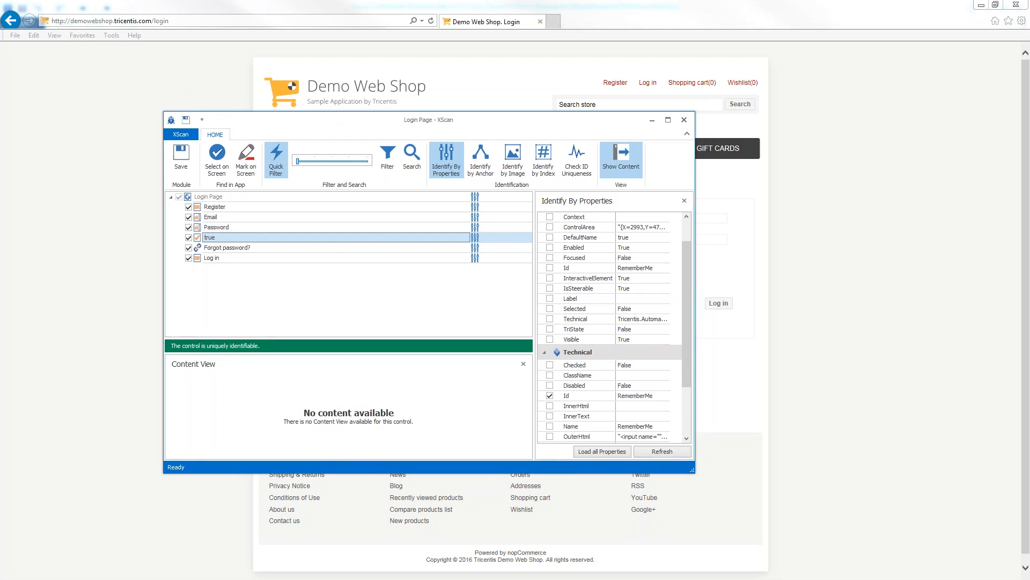
pyautogui.click(215, 245)
pyautogui.click(211, 240)
pyautogui.moveTo(430, 124); pyautogui.dragTo(430, 226)
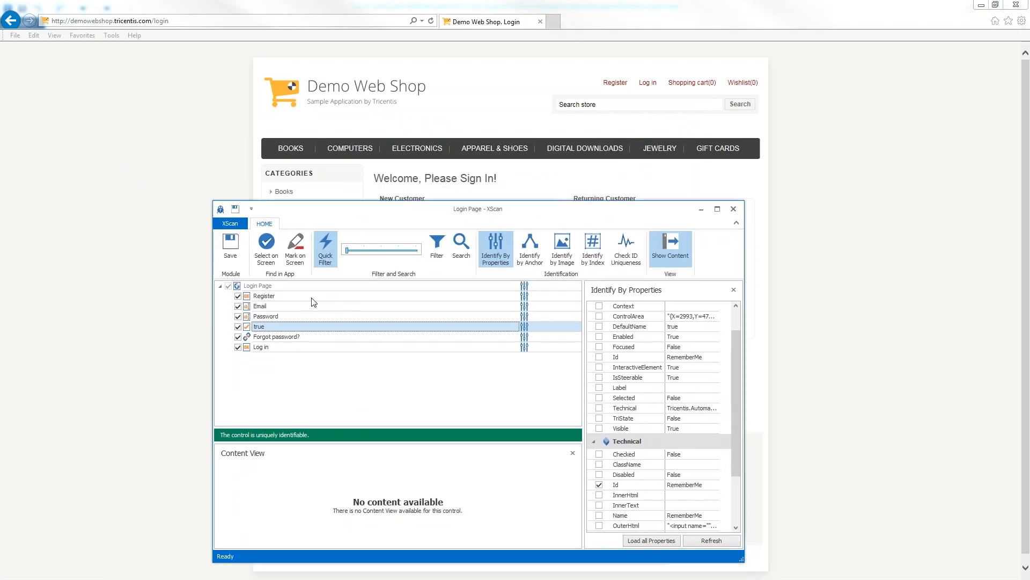
pyautogui.click(295, 261)
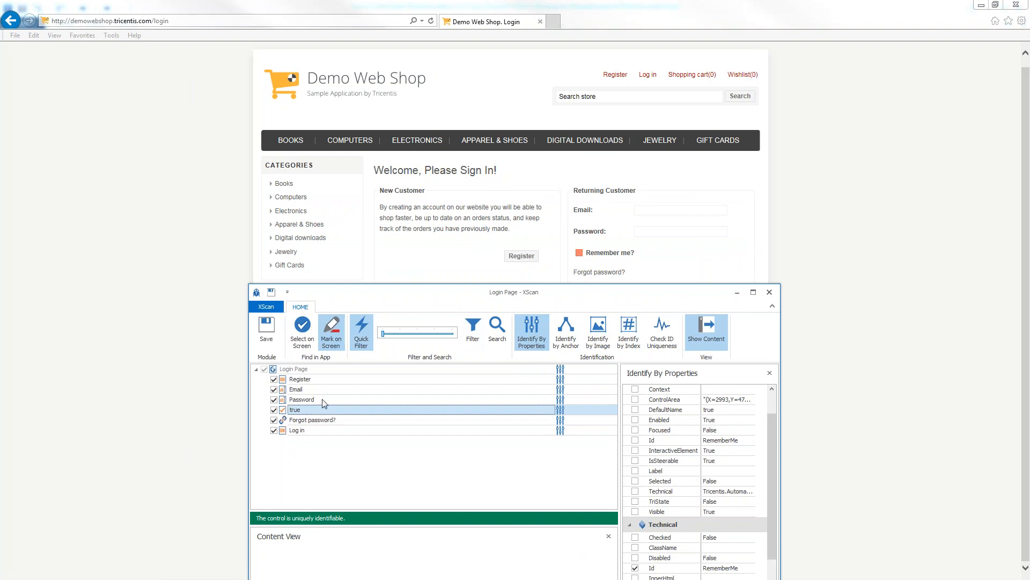
# - Highlight the Email control and the Password control on the login page to verify what each one refers to
pyautogui.click(298, 390)
pyautogui.click(298, 390)
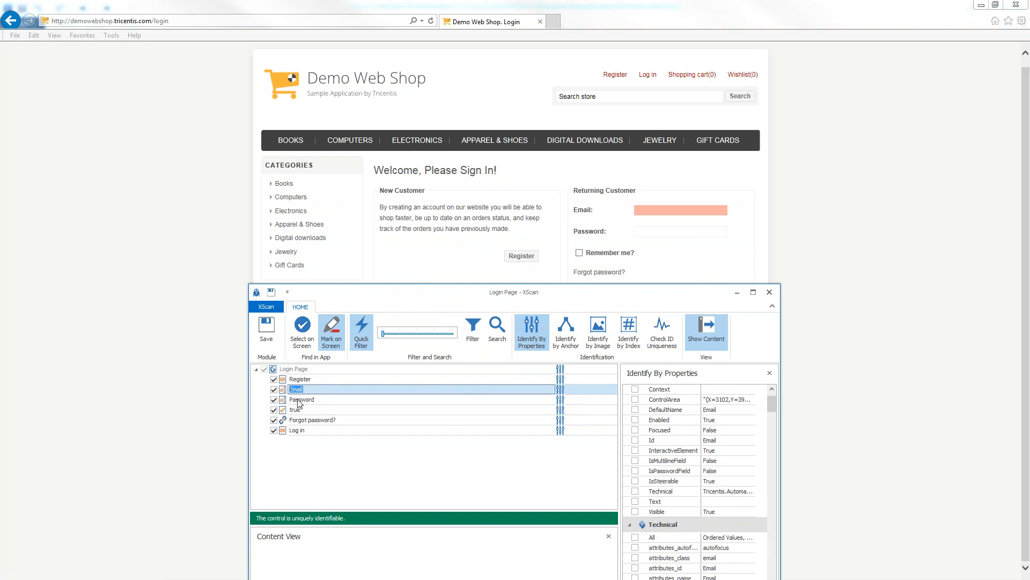
pyautogui.click(298, 400)
pyautogui.click(298, 400)
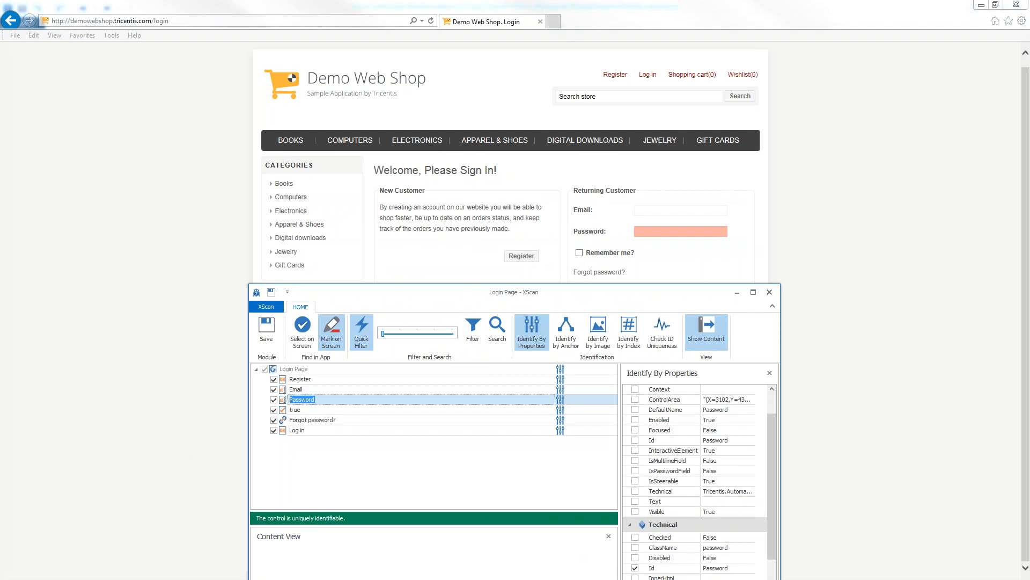
# - Rename the true checkbox control as "Remember me" and move the XScan window back up over the page
pyautogui.click(296, 411)
pyautogui.click(296, 410)
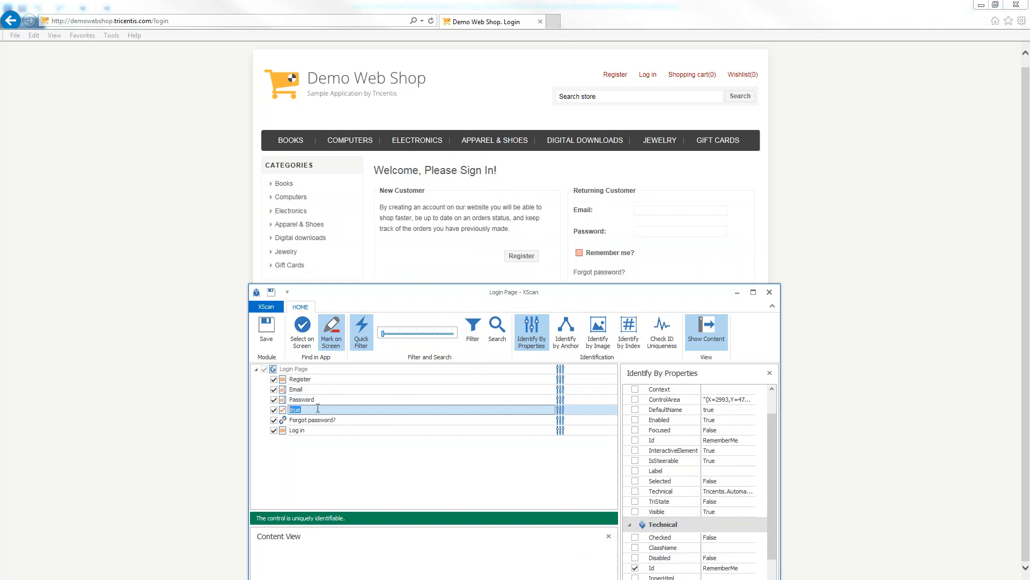
pyautogui.write('Remember me')
pyautogui.moveTo(511, 295); pyautogui.dragTo(485, 150)
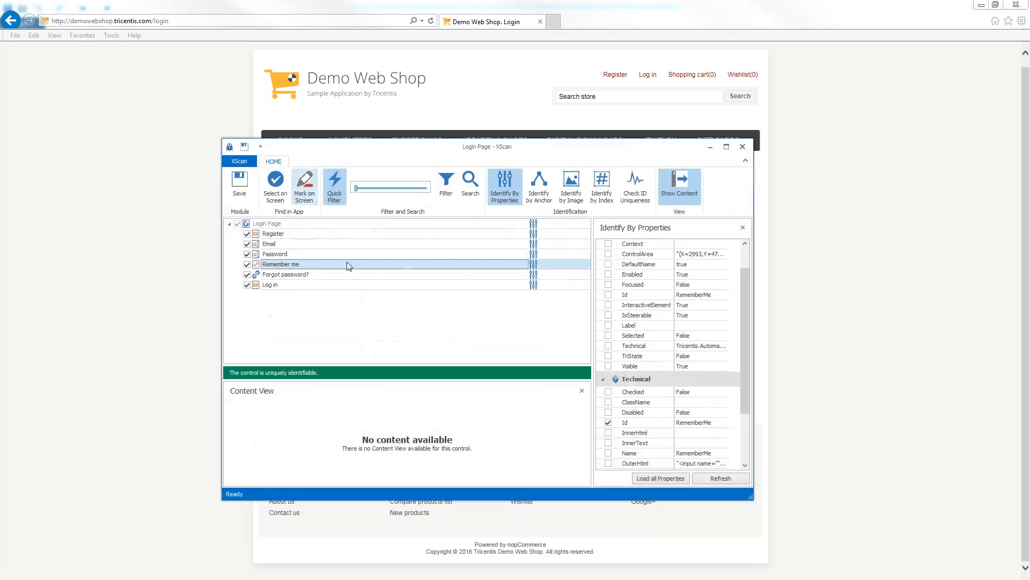
# - Save the scanned controls as the Login Page module and close XScan
pyautogui.click(270, 234)
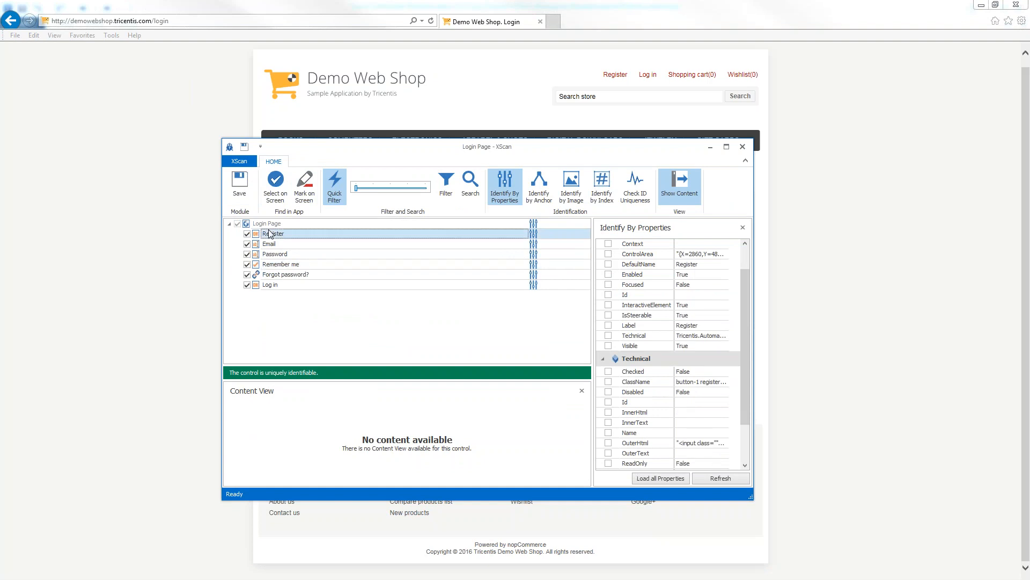
pyautogui.click(239, 192)
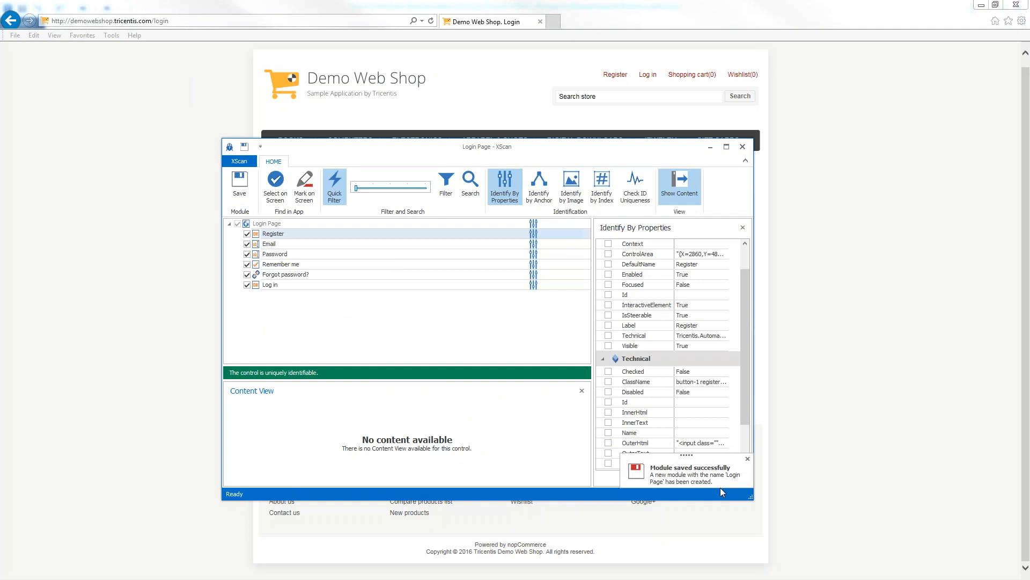
pyautogui.click(744, 148)
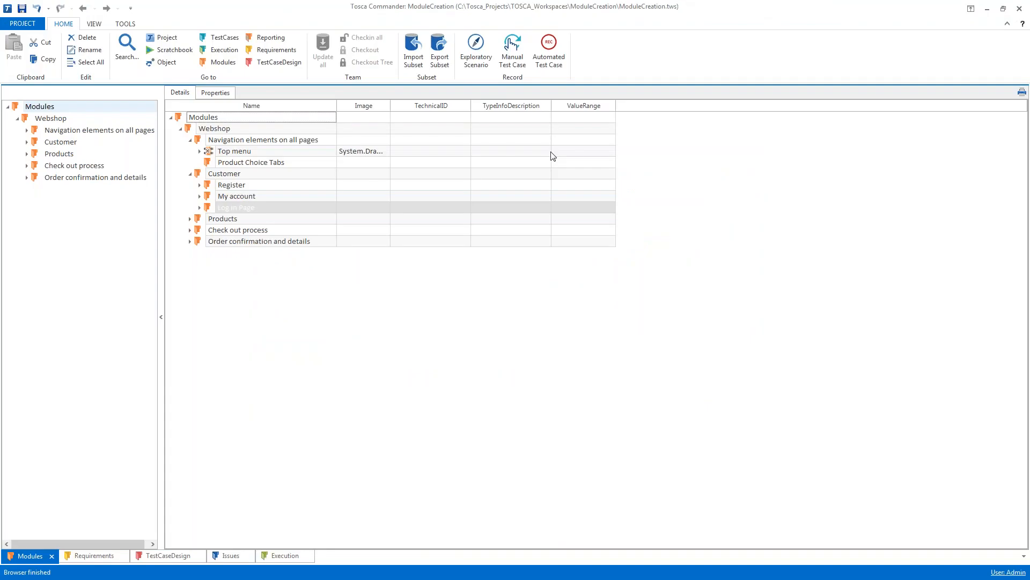
# - Expand the Log in Page folder, open the Login Page module and show its controls in the Modules tree
pyautogui.click(199, 209)
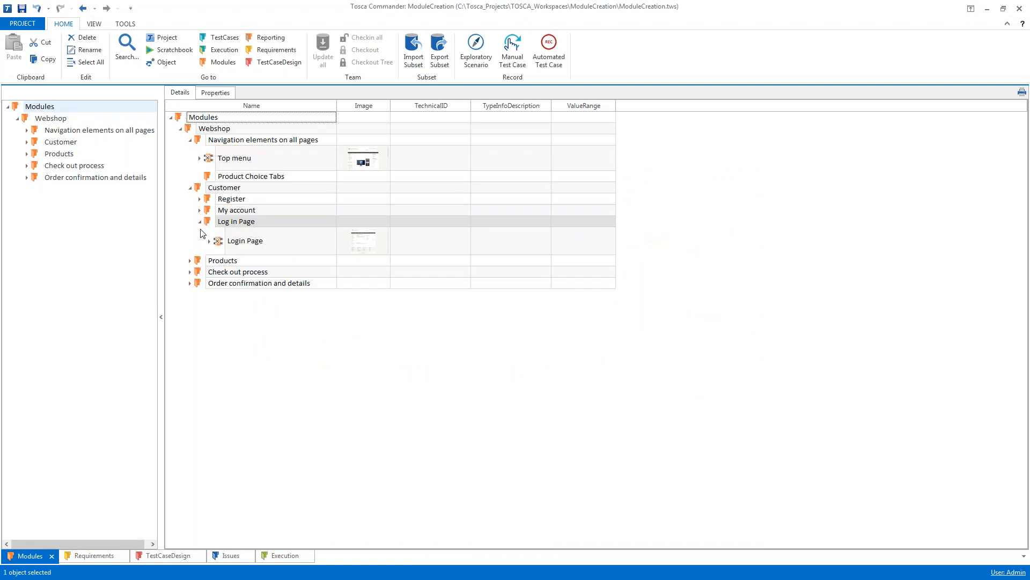
pyautogui.click(211, 244)
pyautogui.click(210, 242)
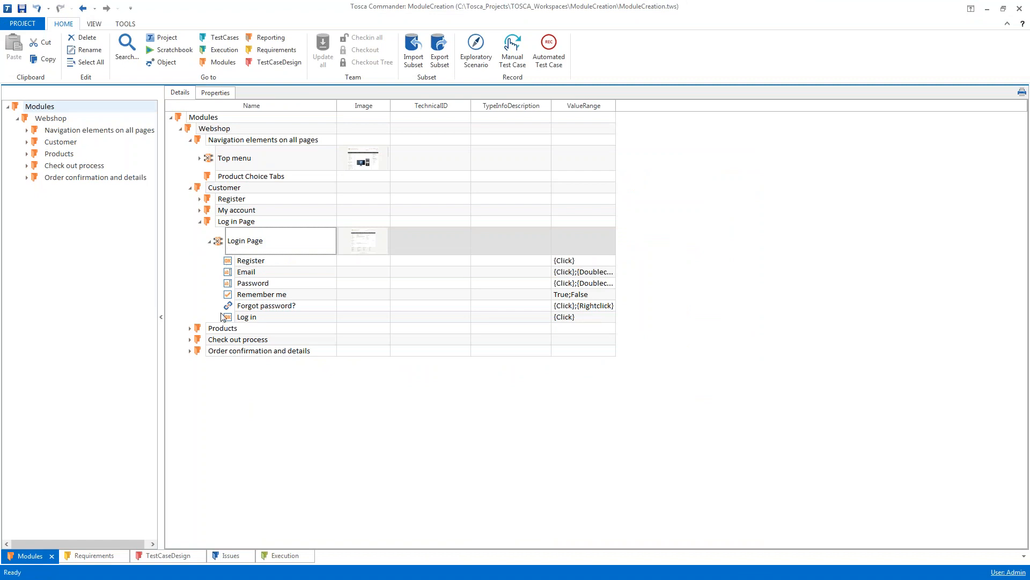
pyautogui.doubleClick(219, 241)
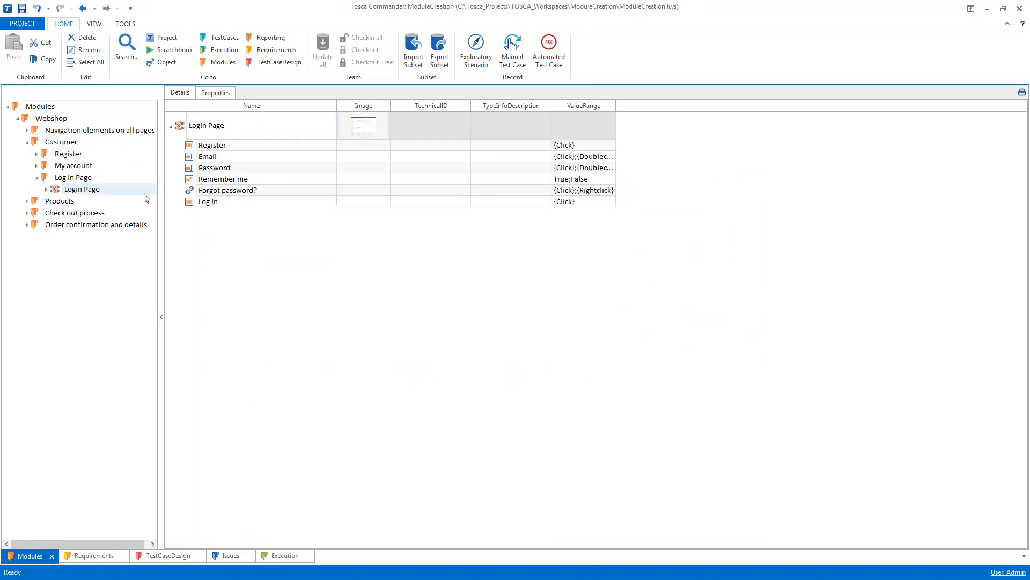
pyautogui.doubleClick(57, 190)
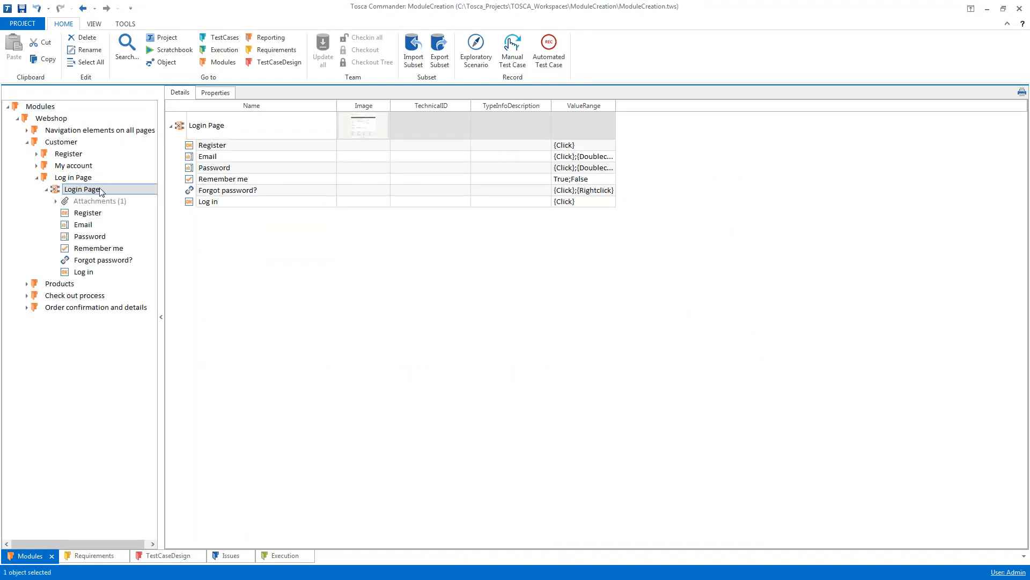
# - Inspect the properties of the Login Page module and of its Register and Email controls
pyautogui.click(214, 93)
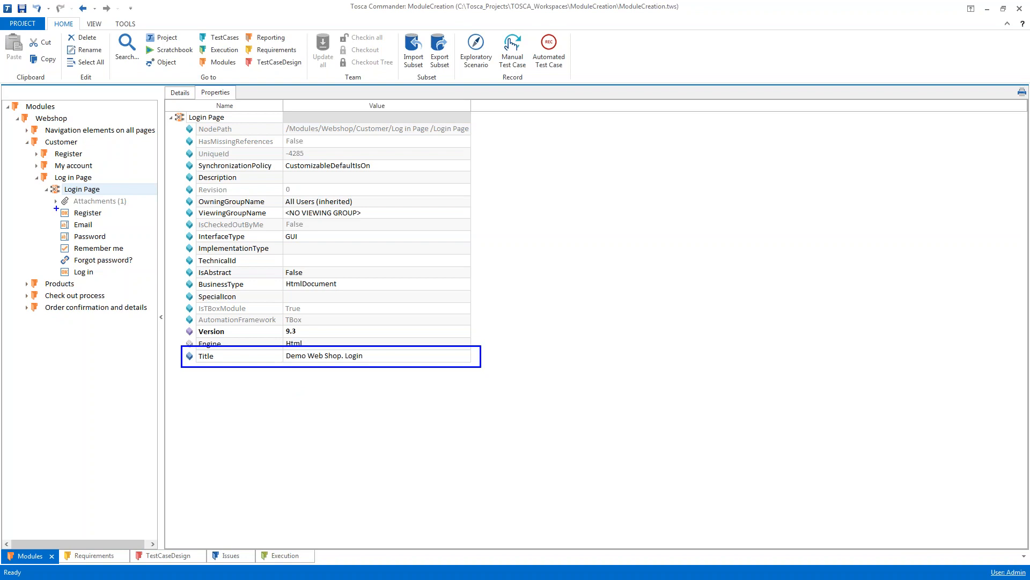
pyautogui.moveTo(56, 206)
pyautogui.mouseDown()
pyautogui.moveTo(113, 265)
pyautogui.moveTo(144, 279)
pyautogui.mouseUp()
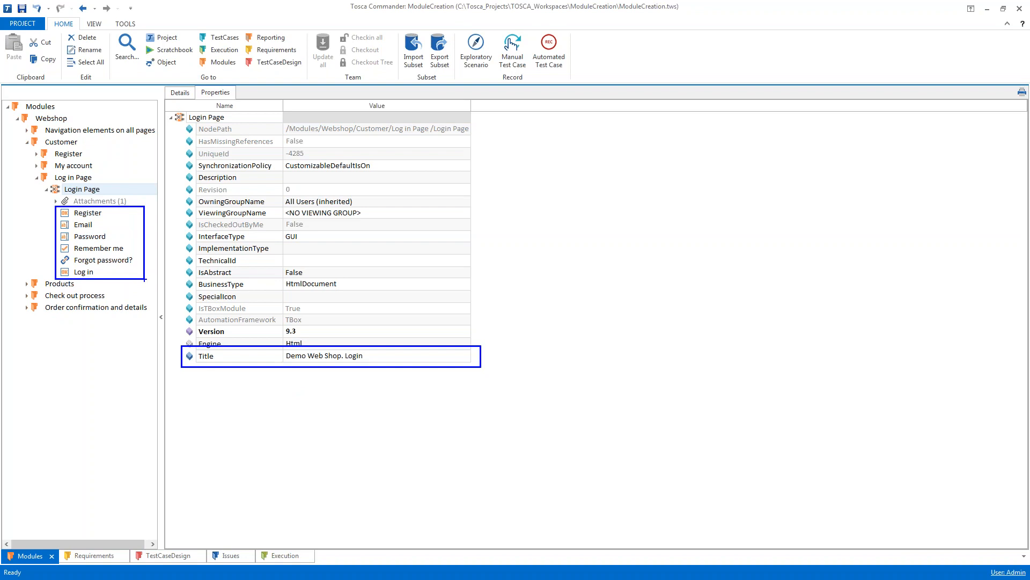
pyautogui.press('Escape')
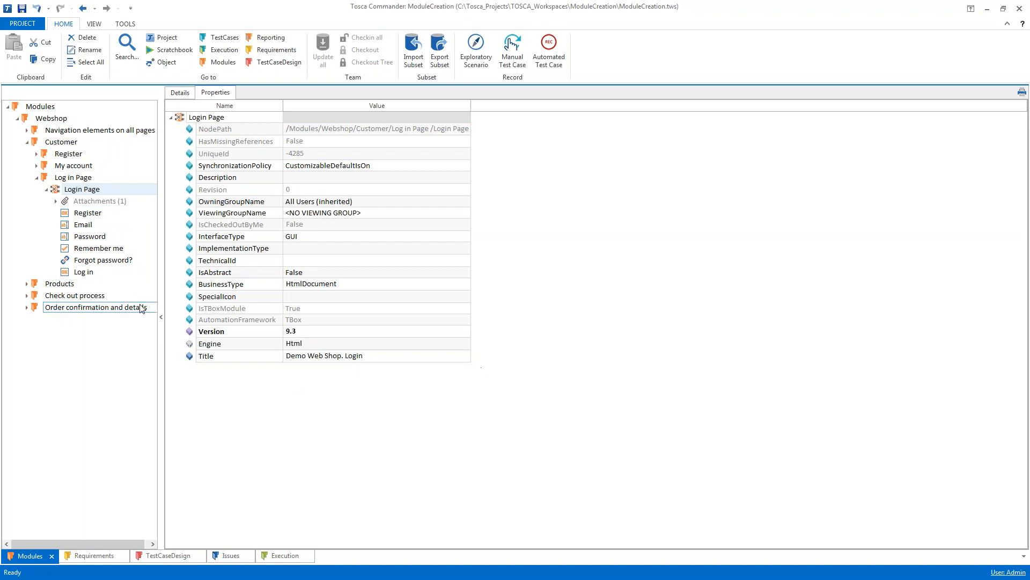
pyautogui.click(88, 214)
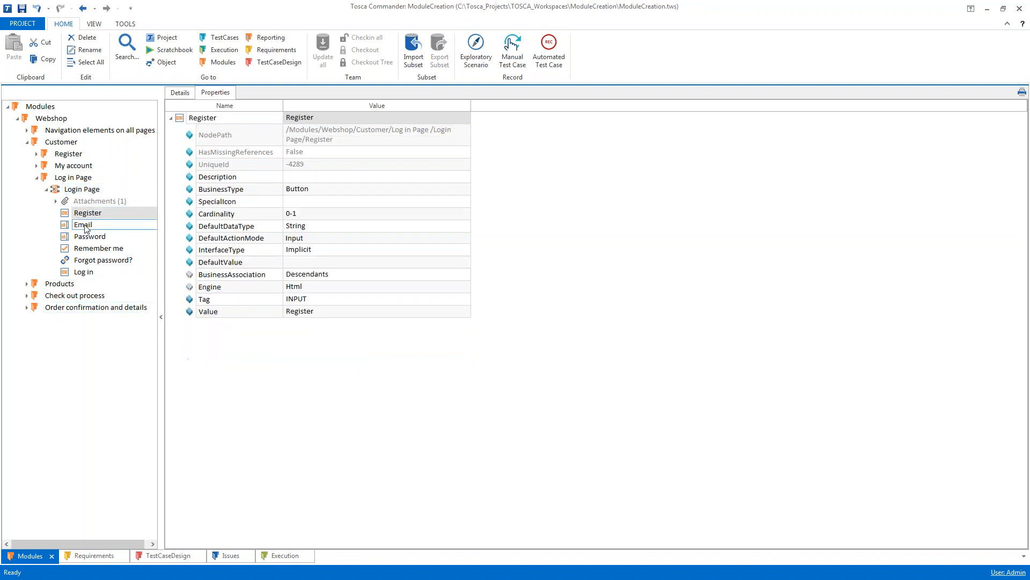
pyautogui.click(85, 226)
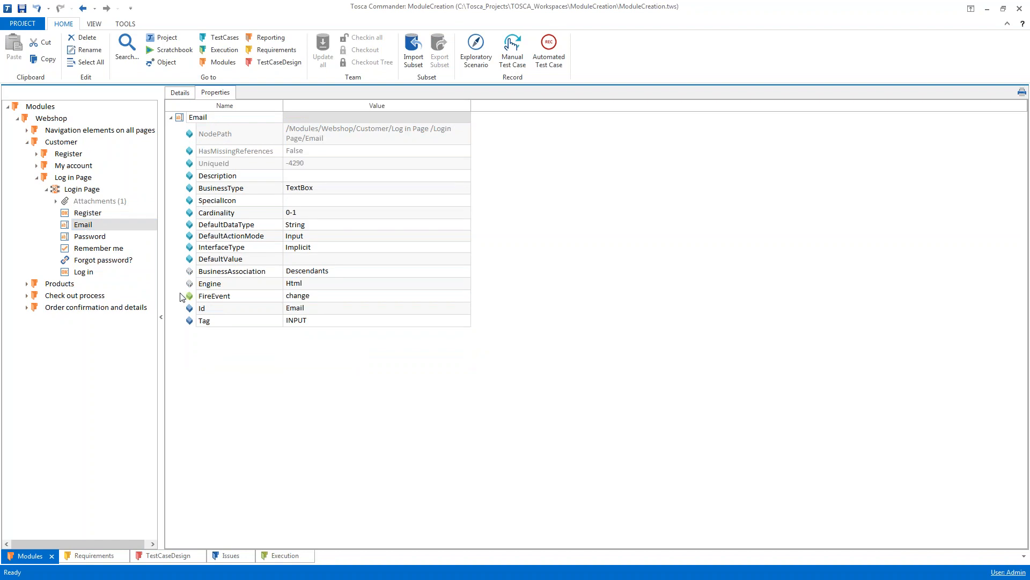
pyautogui.moveTo(180, 302); pyautogui.dragTo(337, 328)
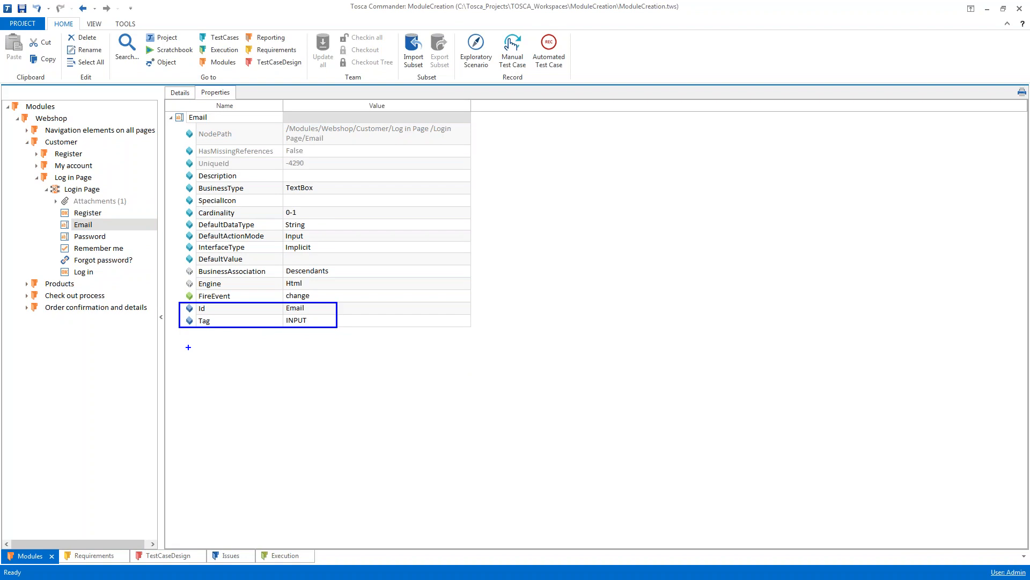
pyautogui.press('Escape')
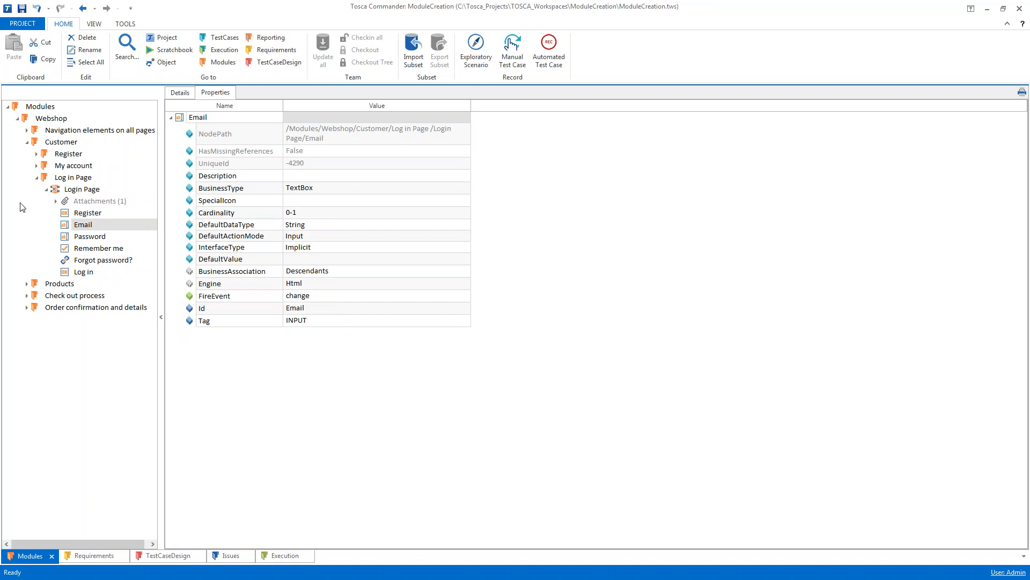
# - Collapse the Login Page module and the Log in Page folder, and expand the Navigation elements on all pages folder
pyautogui.click(63, 192)
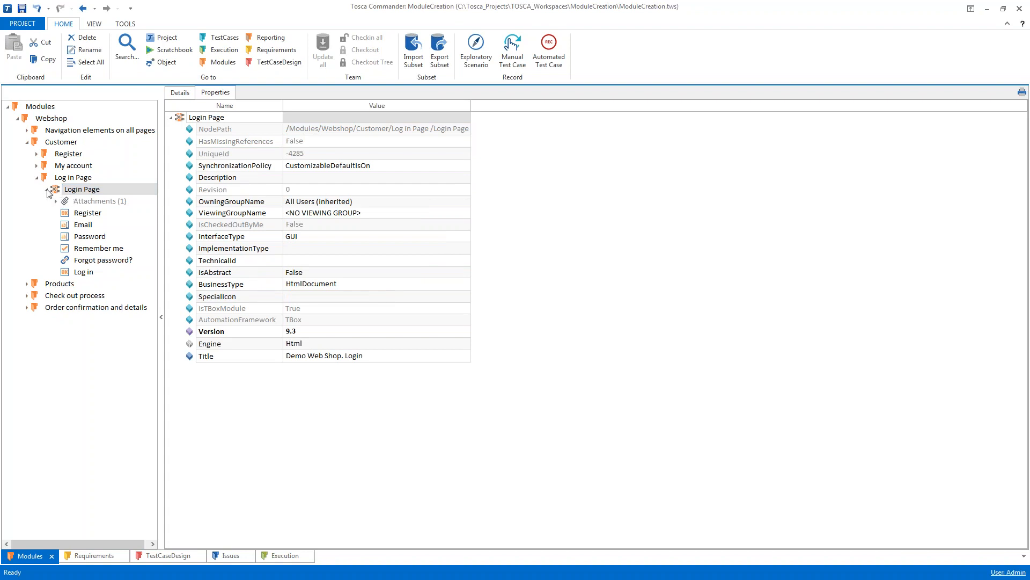
pyautogui.click(46, 189)
pyautogui.click(37, 178)
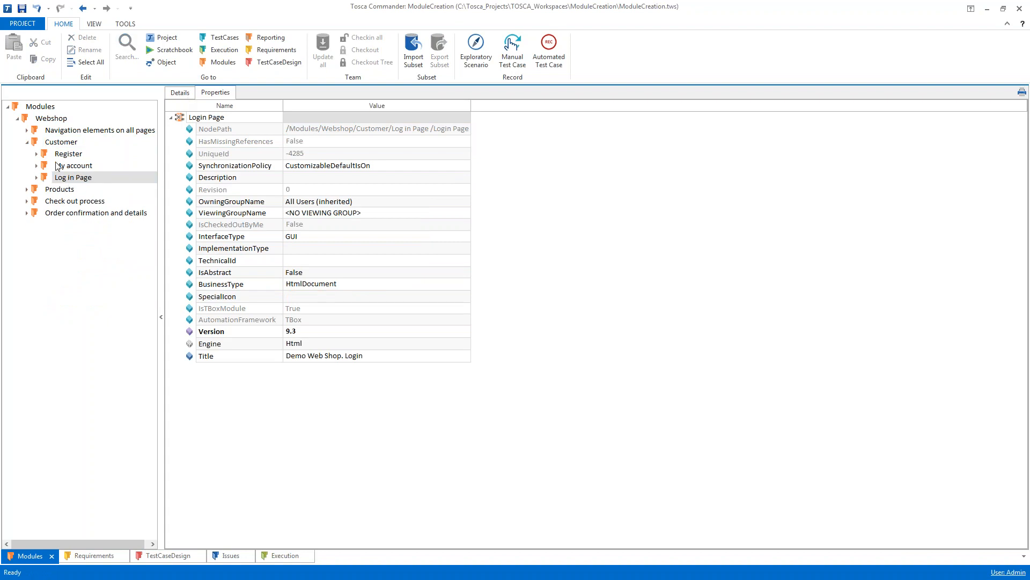
pyautogui.click(27, 130)
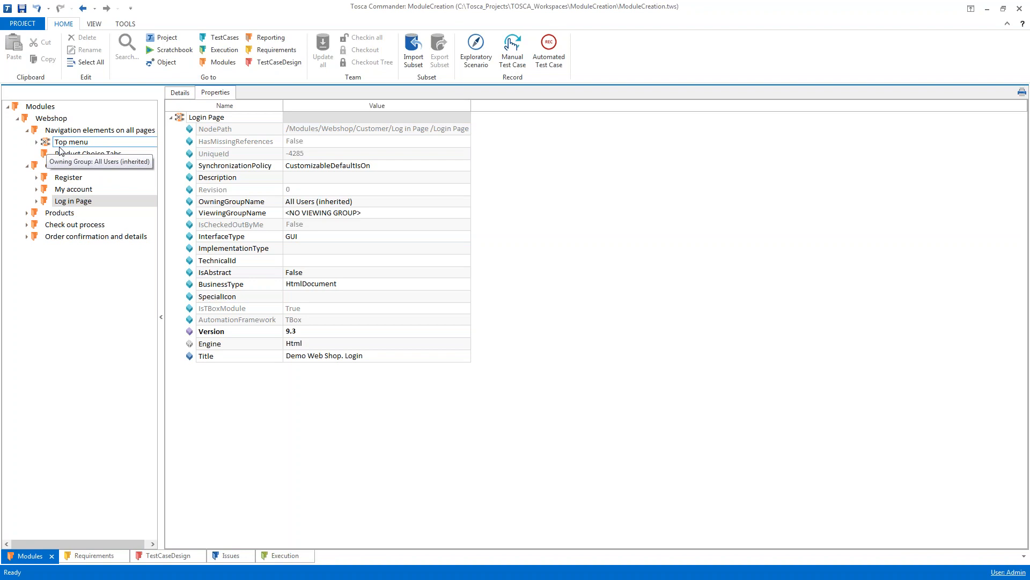
# - Start a browser application scan from the Product Choice Tabs folder and choose the Demo Web Shop. Login page as its source
pyautogui.rightClick(46, 157)
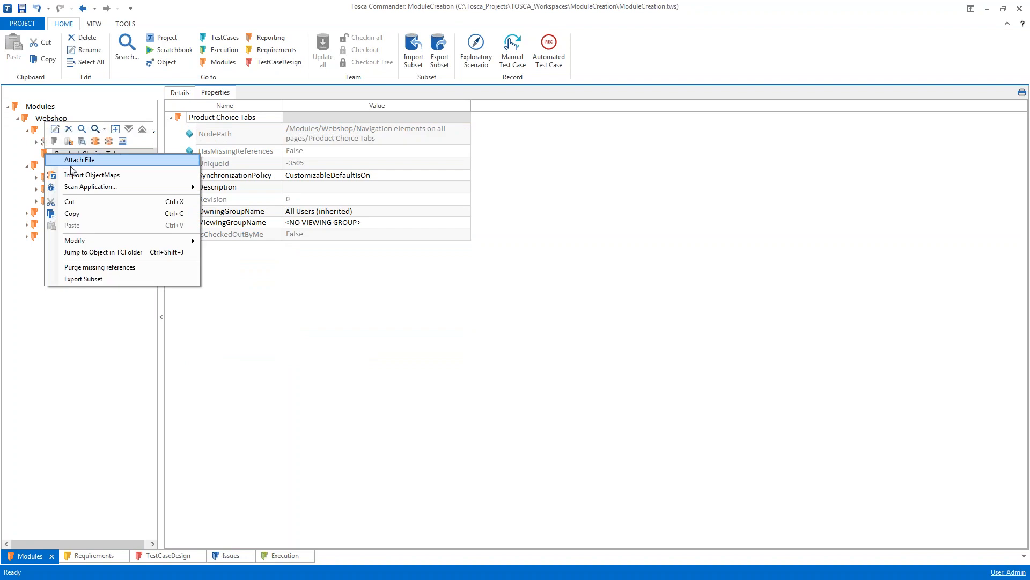
pyautogui.moveTo(81, 189)
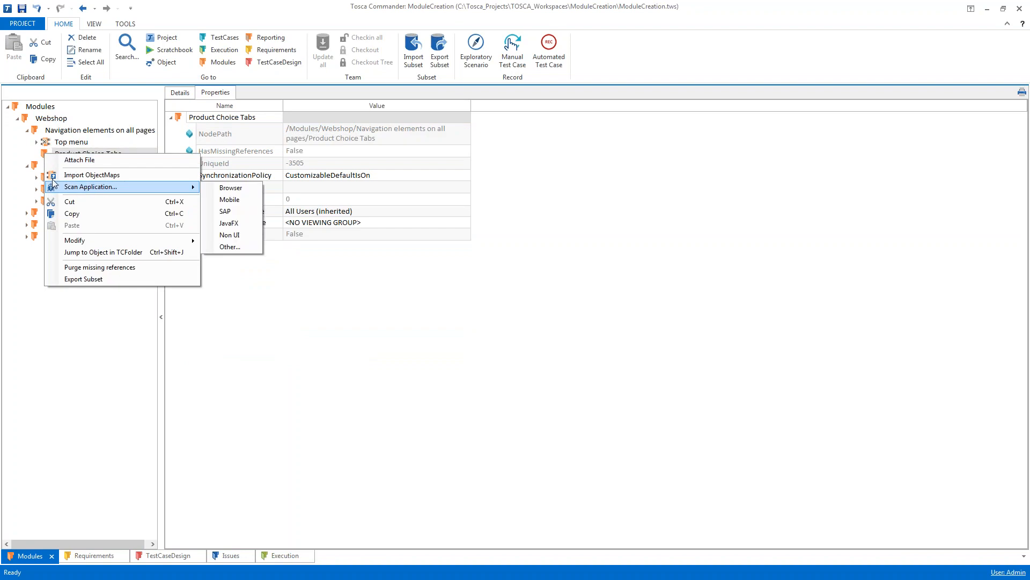
pyautogui.click(73, 154)
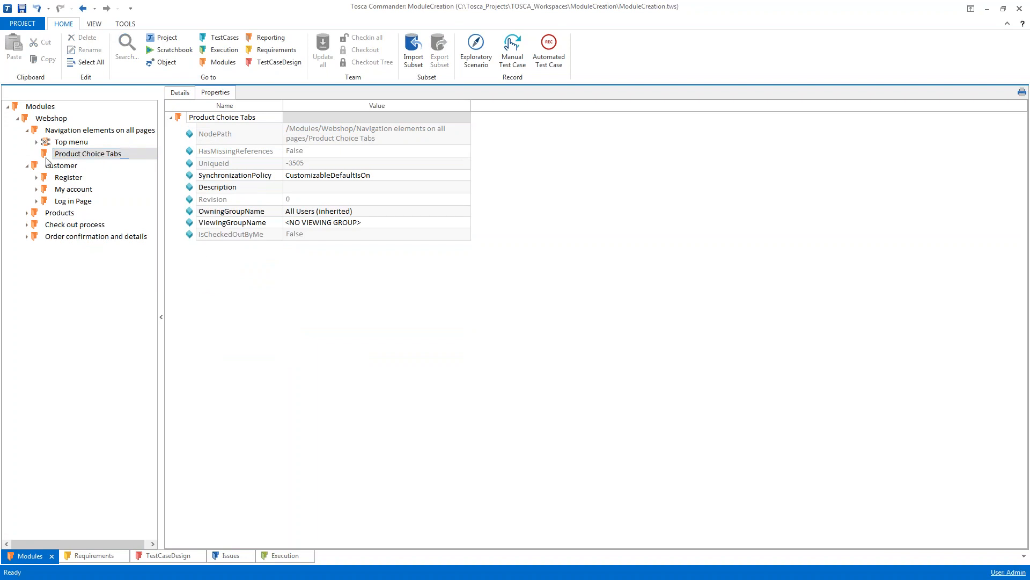
pyautogui.rightClick(46, 157)
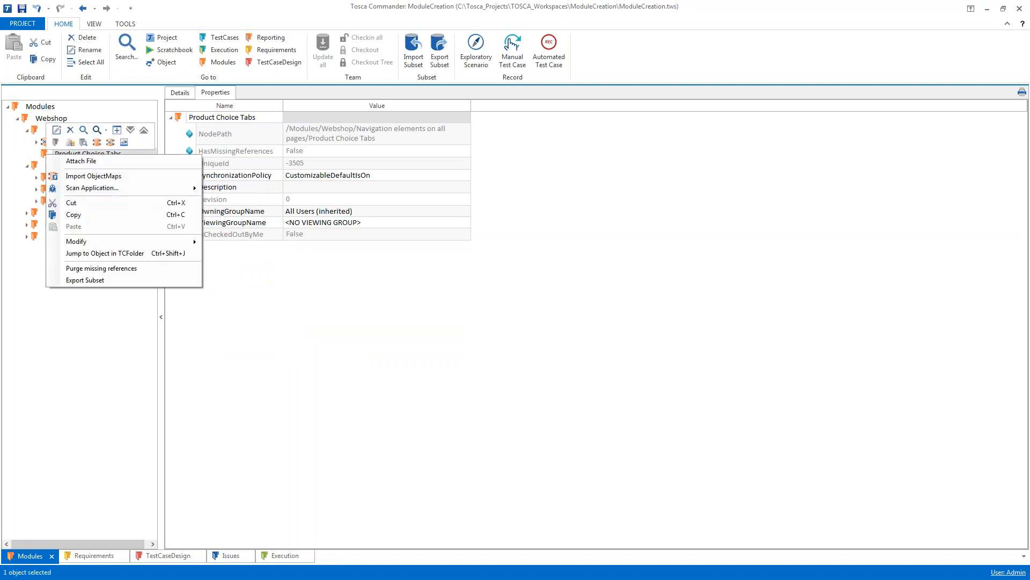
pyautogui.moveTo(82, 190)
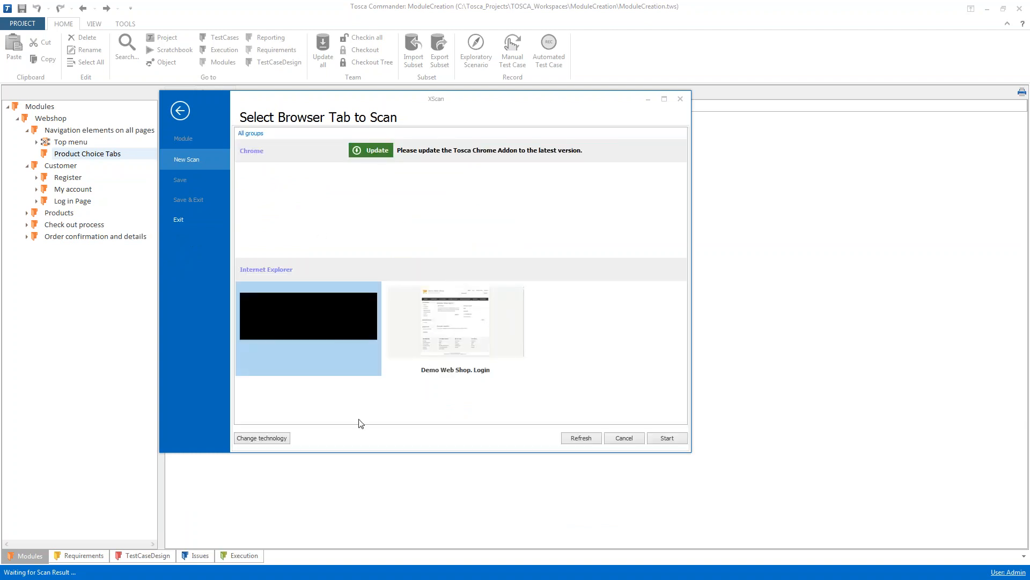
pyautogui.doubleClick(457, 337)
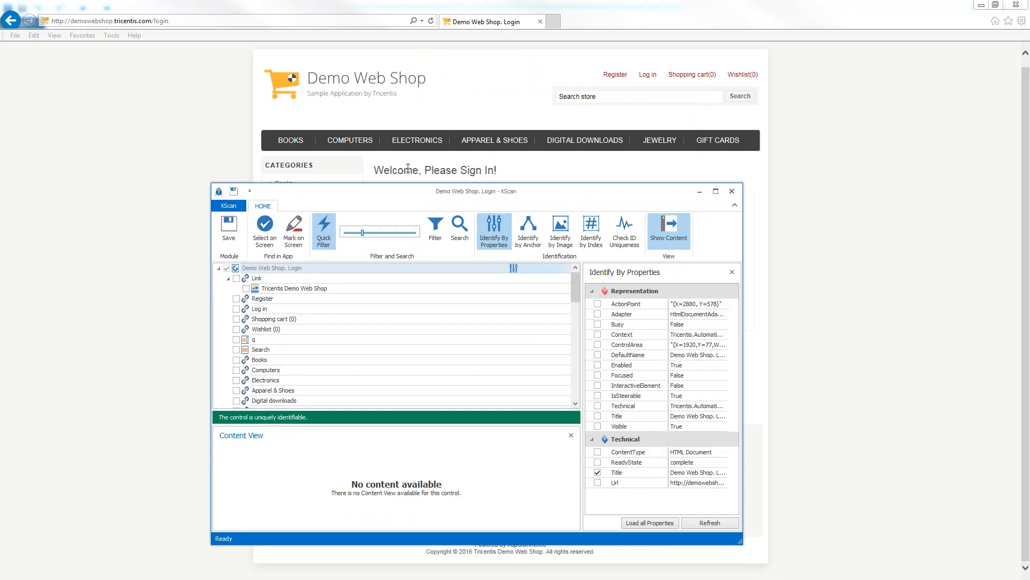
# - Select the Books, Computers, Electronics, Apparel & Shoes, Digital downloads, Jewelry and Gift Cards header links on screen, limited to business controls only
pyautogui.moveTo(259, 122); pyautogui.dragTo(766, 157)
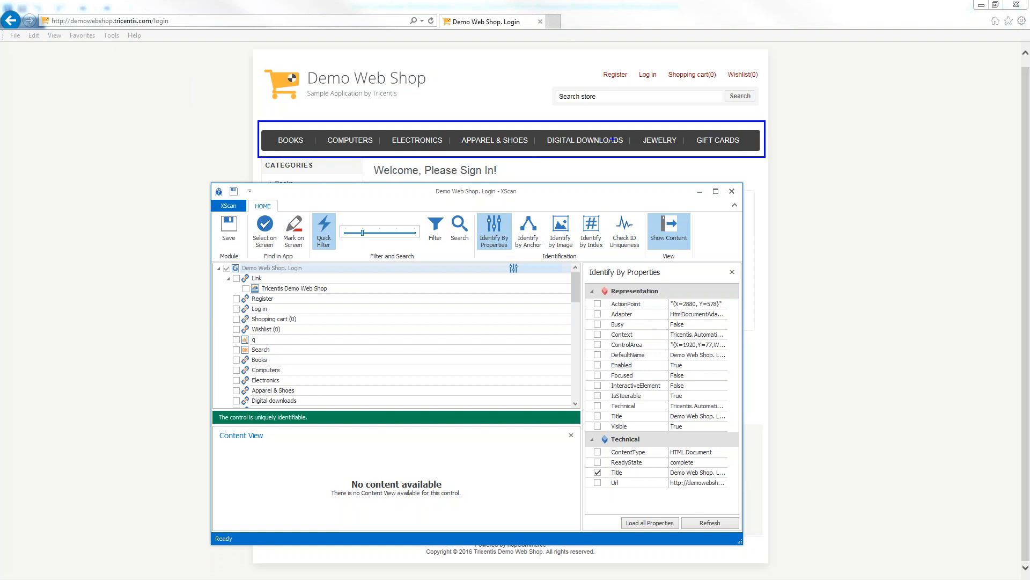
pyautogui.moveTo(449, 197); pyautogui.dragTo(466, 195)
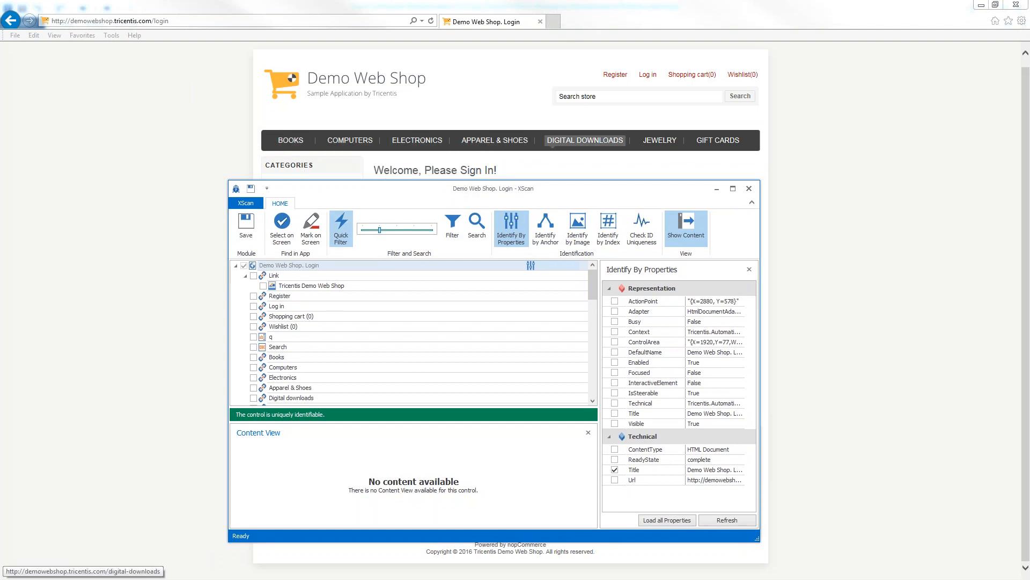
pyautogui.click(283, 245)
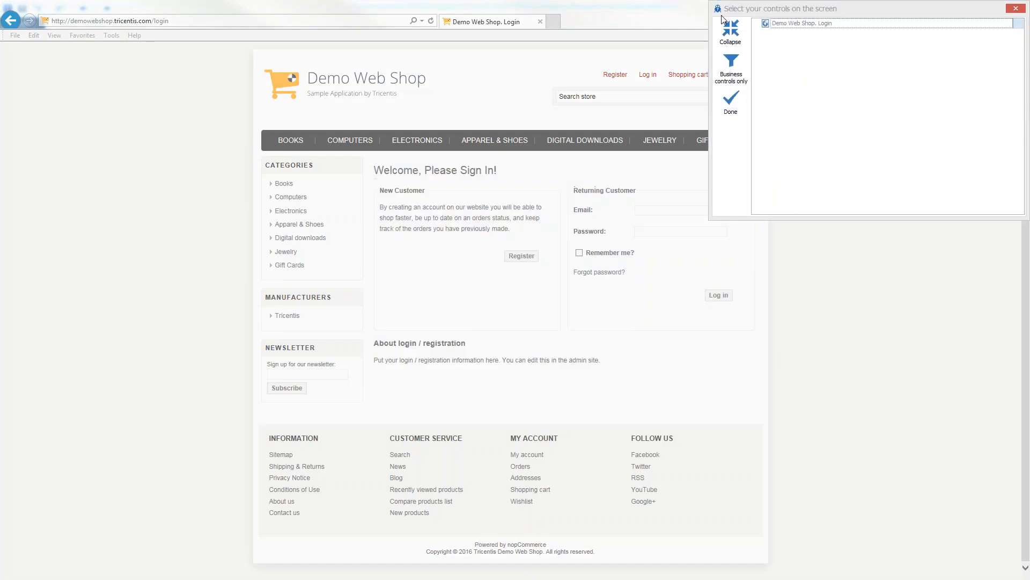
pyautogui.click(732, 77)
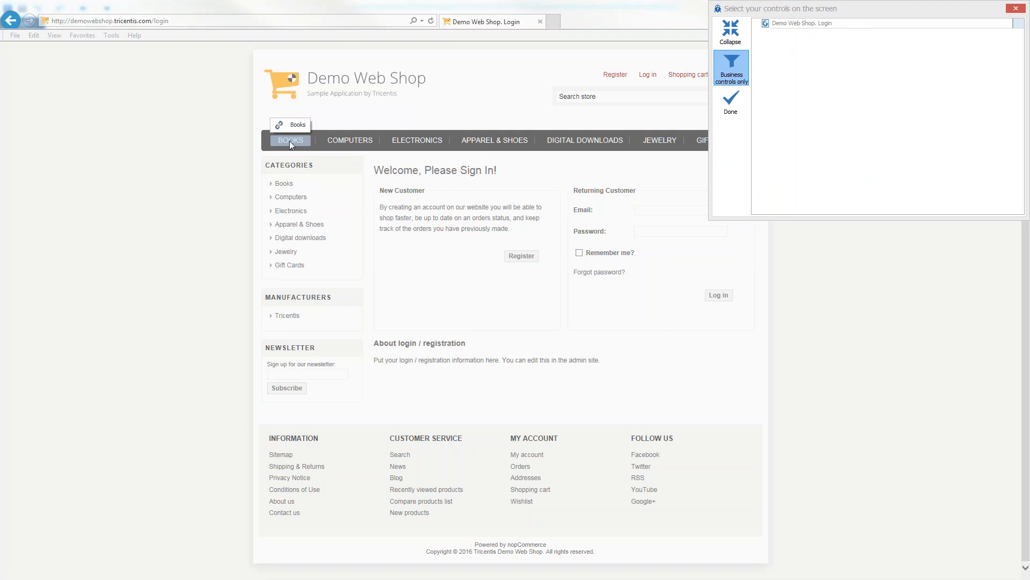
pyautogui.click(289, 141)
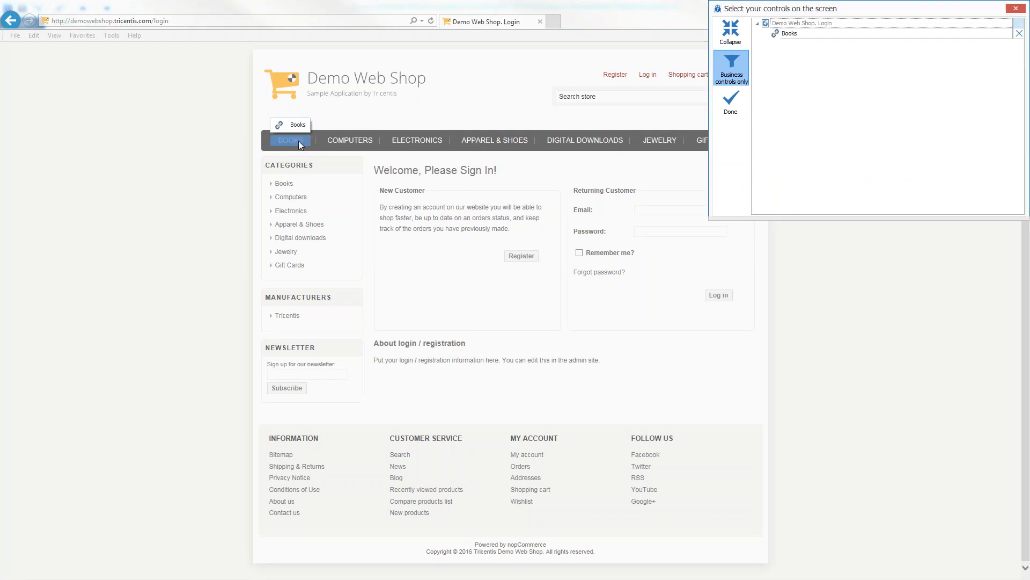
pyautogui.click(357, 139)
pyautogui.click(414, 140)
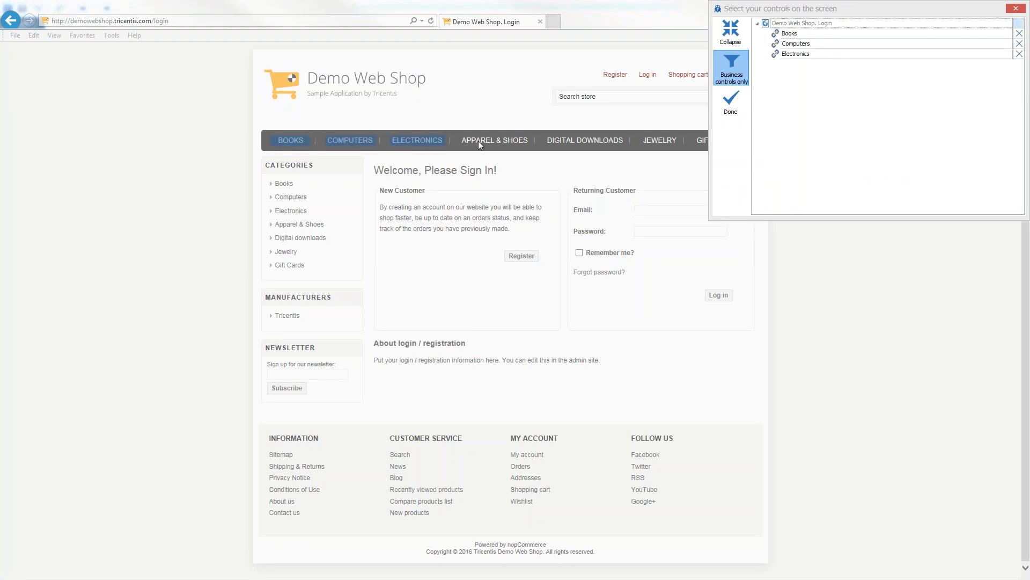
pyautogui.click(526, 140)
pyautogui.click(568, 140)
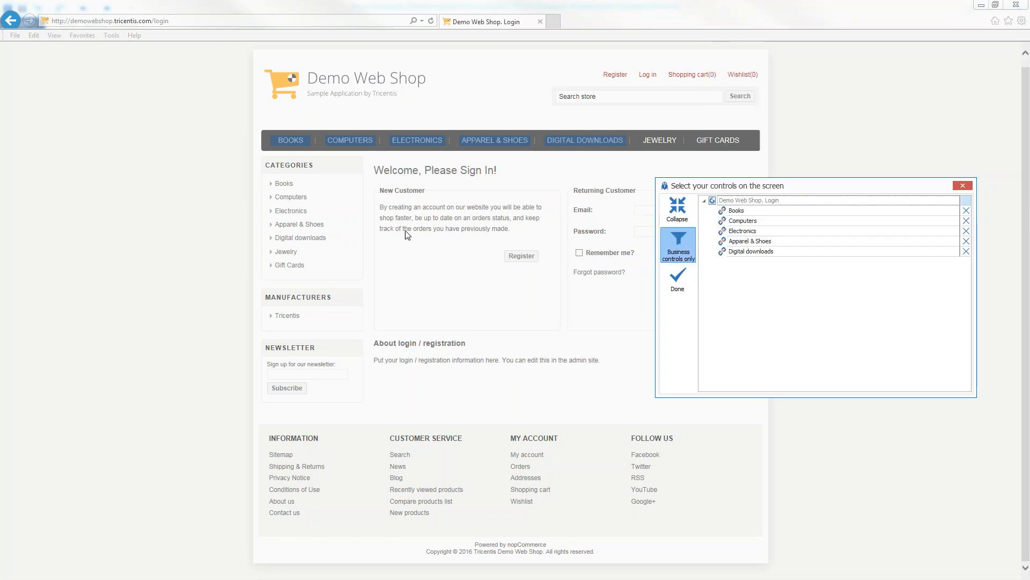
pyautogui.click(664, 138)
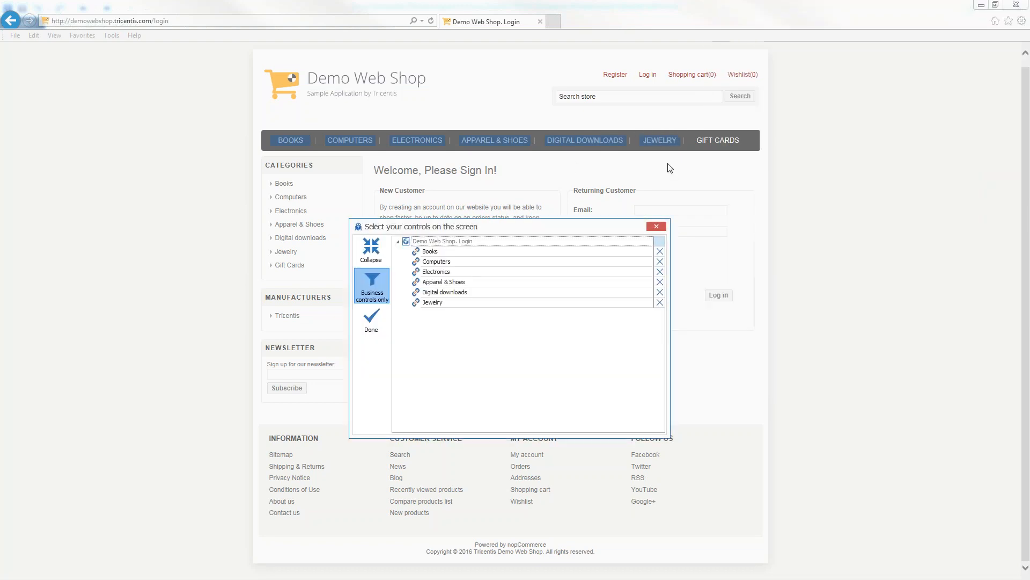
pyautogui.click(714, 142)
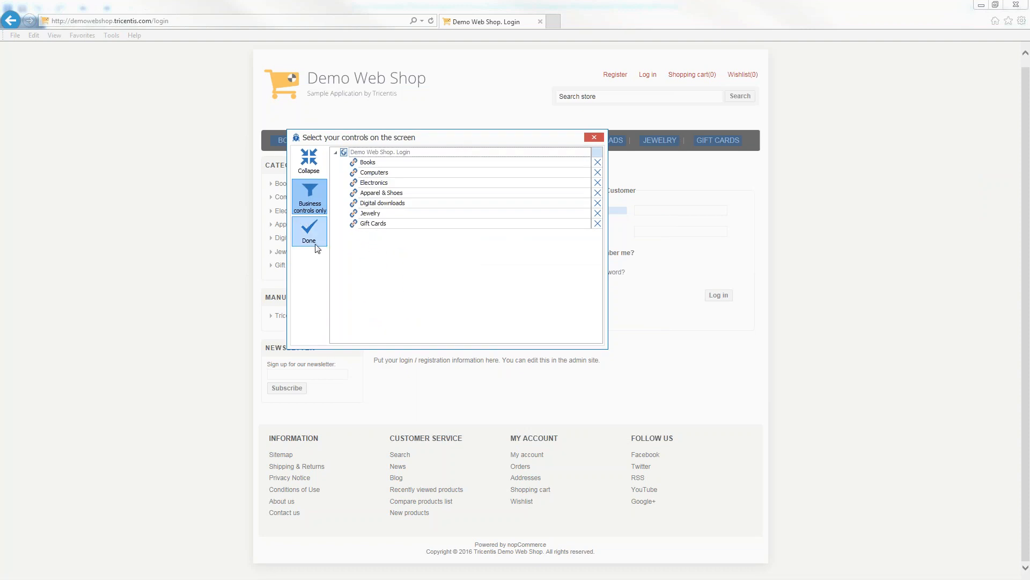
pyautogui.click(309, 231)
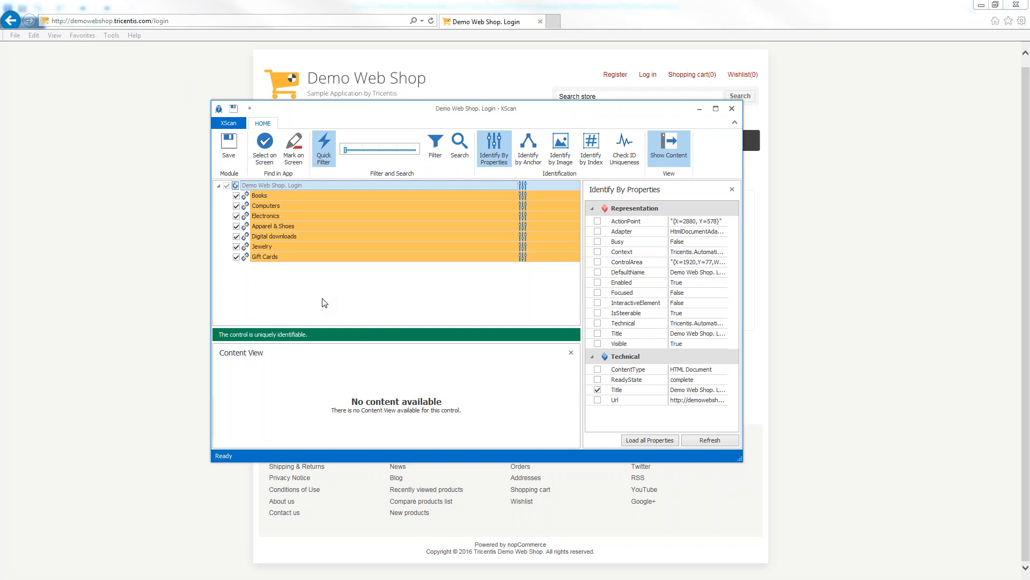
# - Check the identification criteria of the scanned controls one by one, from Books through Jewelry
pyautogui.click(266, 194)
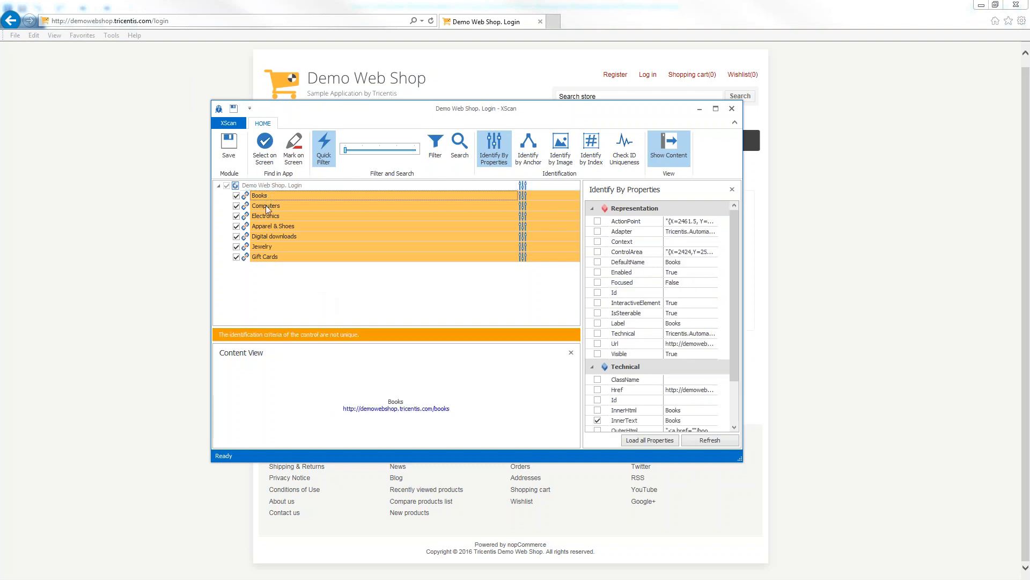
pyautogui.click(265, 205)
pyautogui.click(265, 216)
pyautogui.click(265, 226)
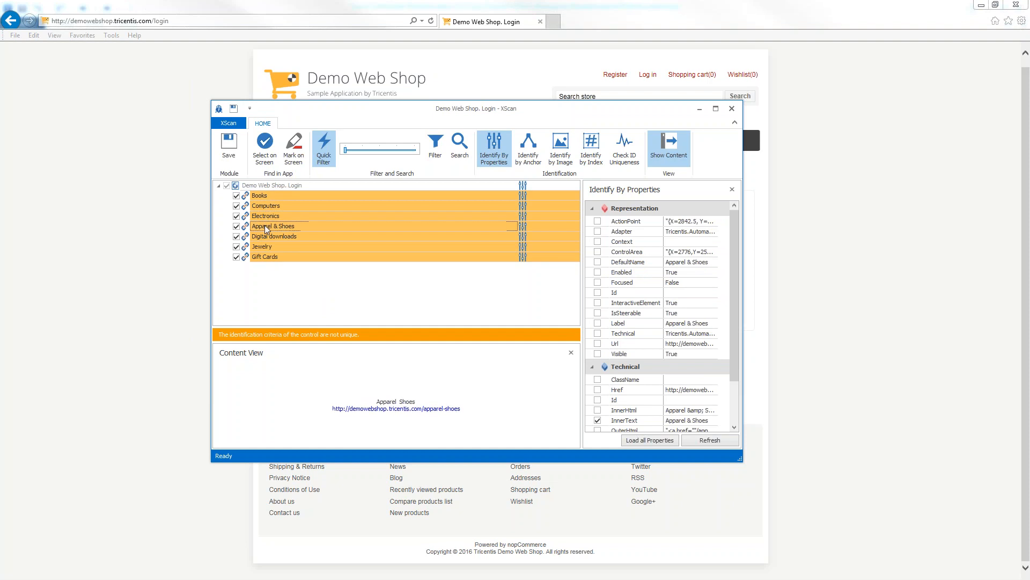
pyautogui.click(272, 237)
pyautogui.click(270, 246)
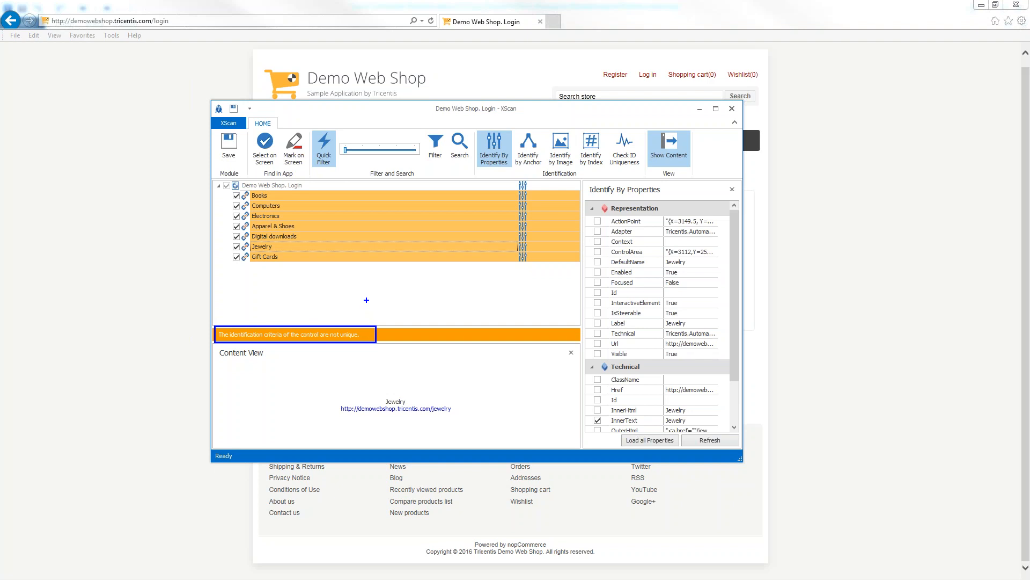
# - Add the technical property Href to the identification criteria of the Books link
pyautogui.click(263, 197)
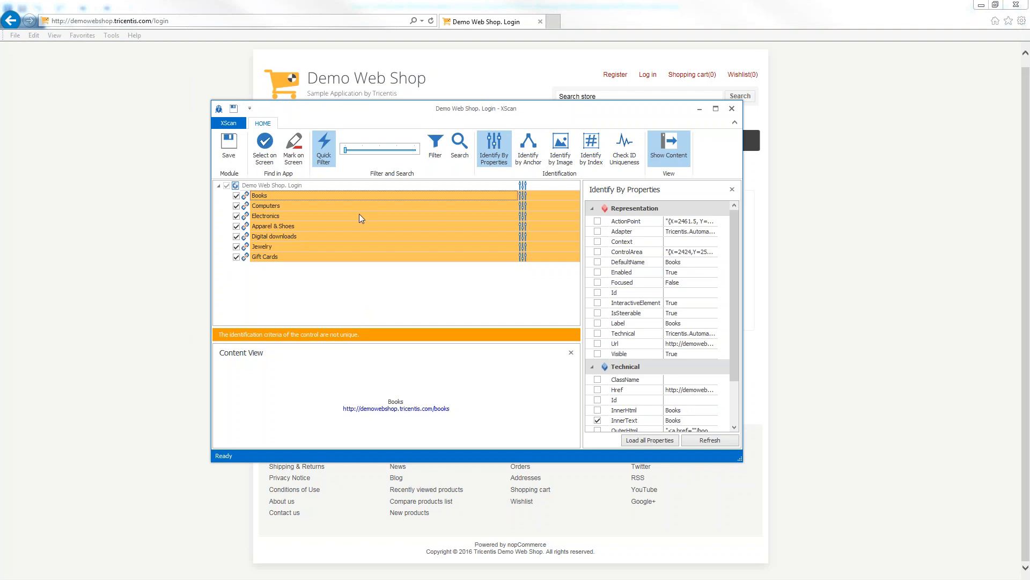
pyautogui.moveTo(493, 112); pyautogui.dragTo(627, 166)
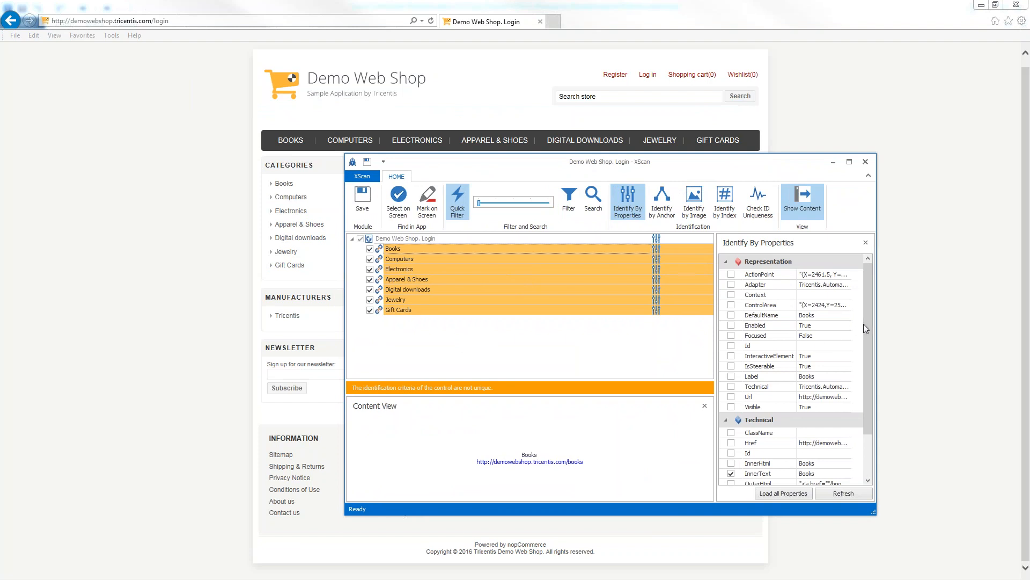
pyautogui.moveTo(867, 328); pyautogui.dragTo(870, 359)
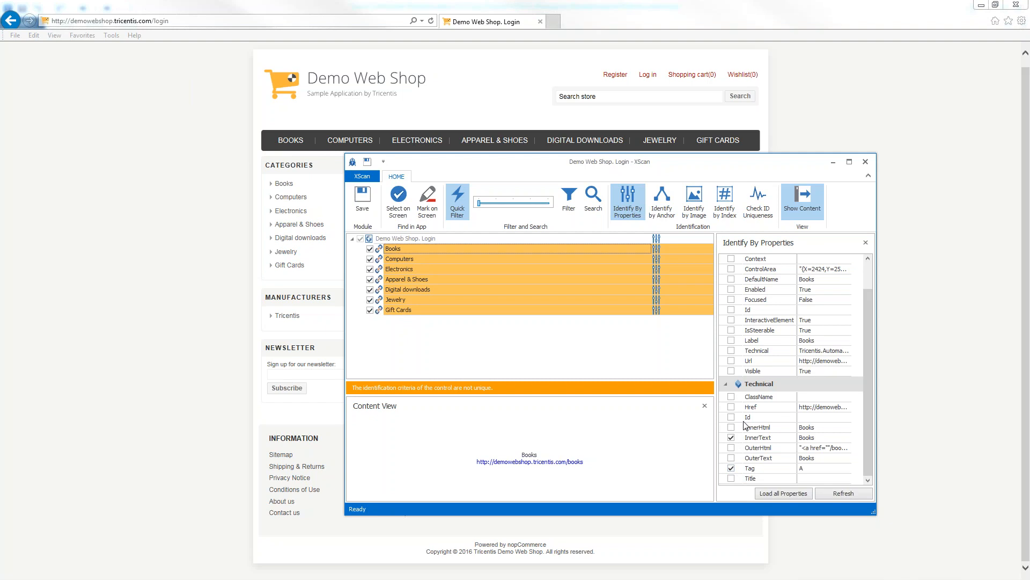
pyautogui.click(732, 407)
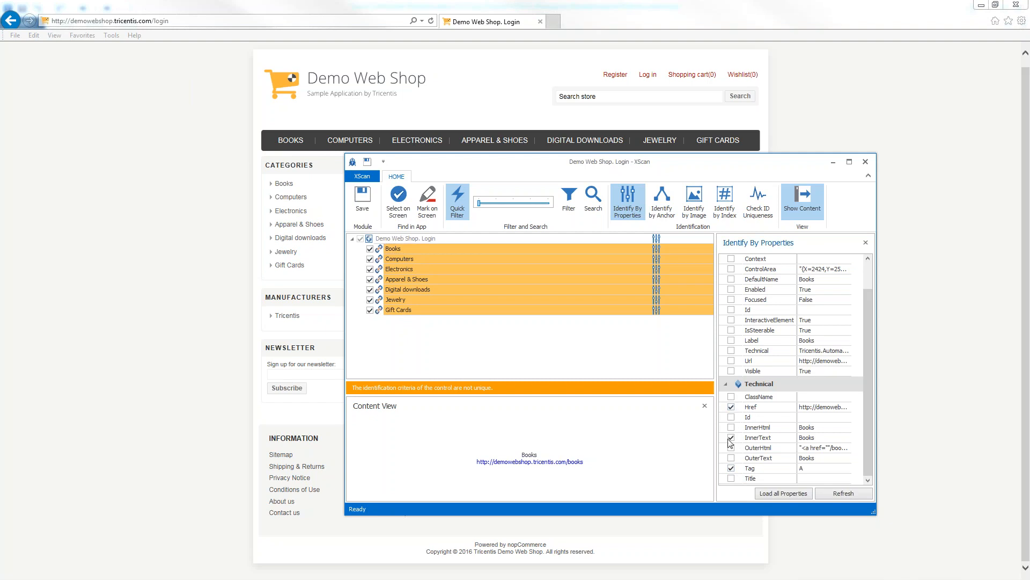
pyautogui.click(732, 407)
pyautogui.scroll(1, 733, 383)
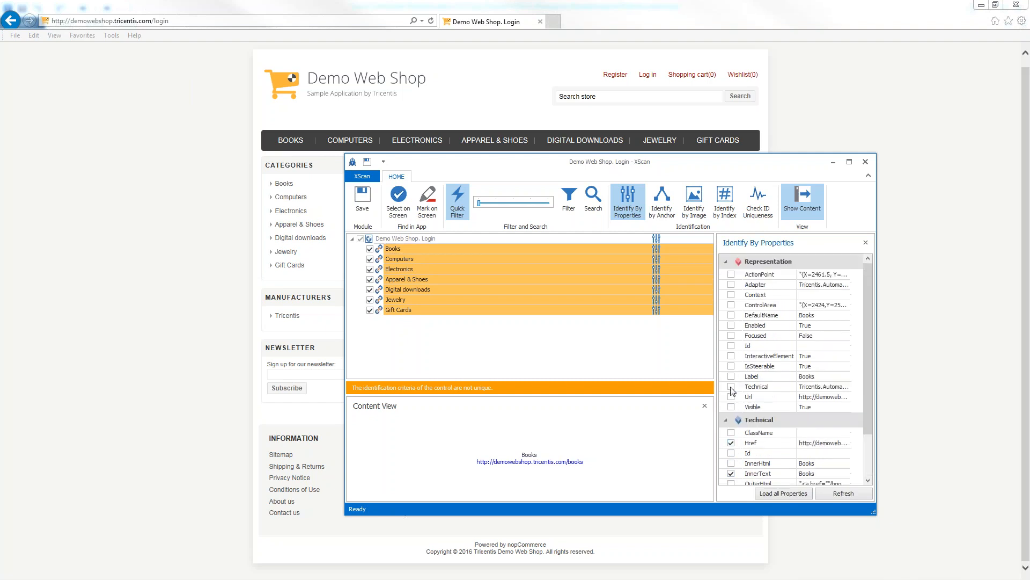
pyautogui.moveTo(869, 334); pyautogui.dragTo(875, 364)
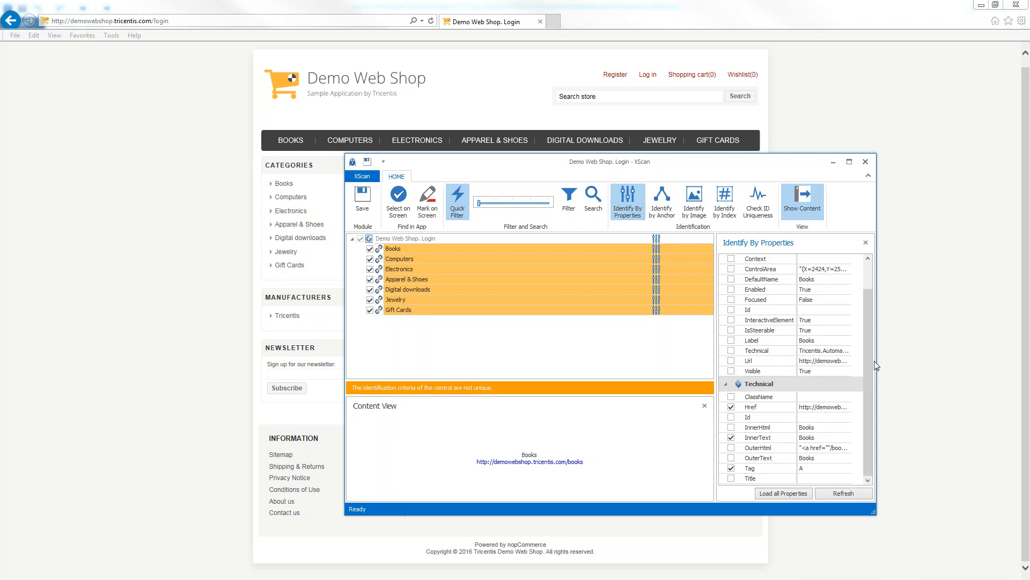
# - Check the Books link's Href value, and add the Visible and OuterHtml properties to its identification criteria
pyautogui.click(835, 408)
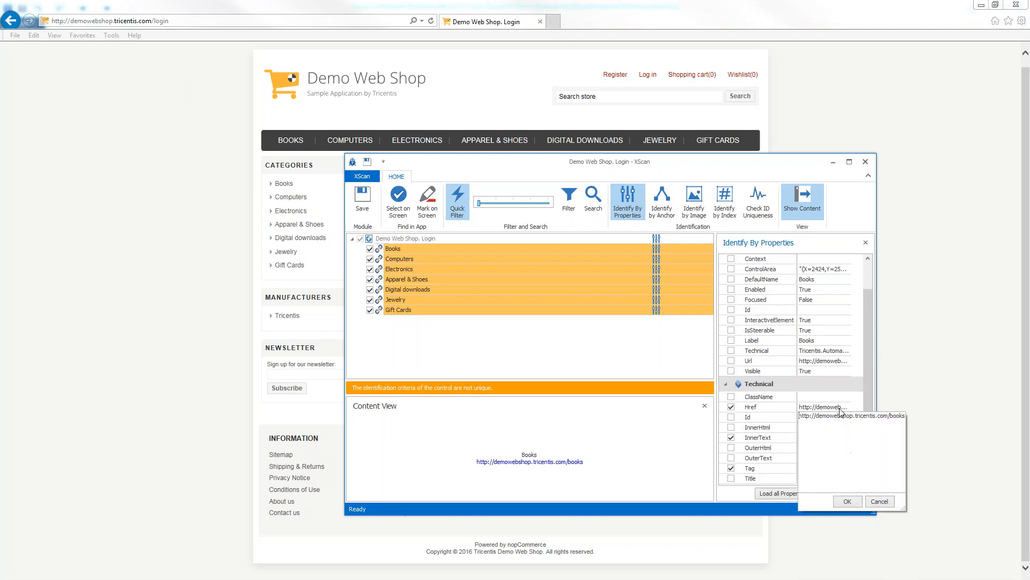
pyautogui.click(757, 416)
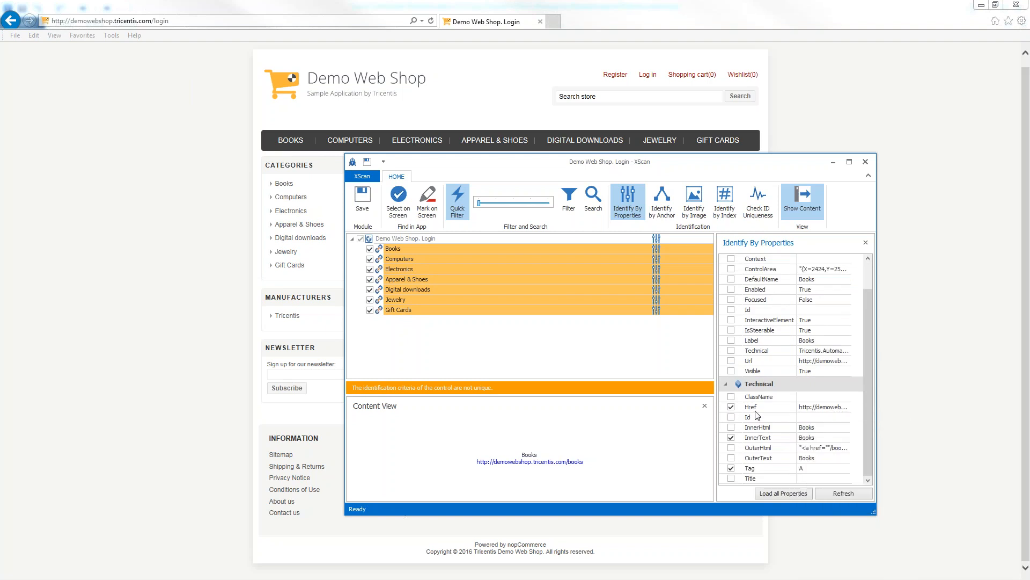
pyautogui.click(731, 372)
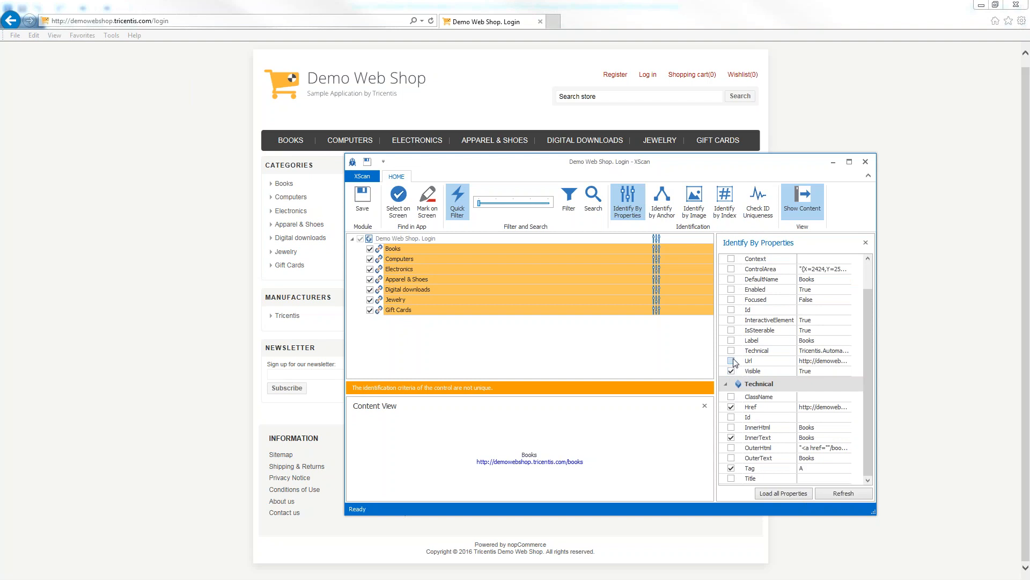
pyautogui.click(732, 449)
pyautogui.click(826, 446)
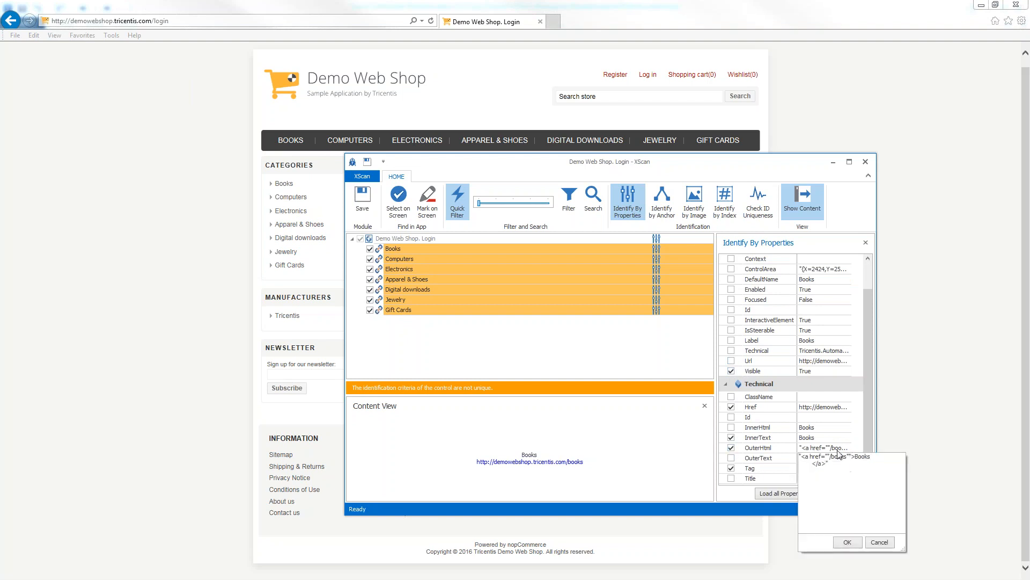
pyautogui.click(833, 450)
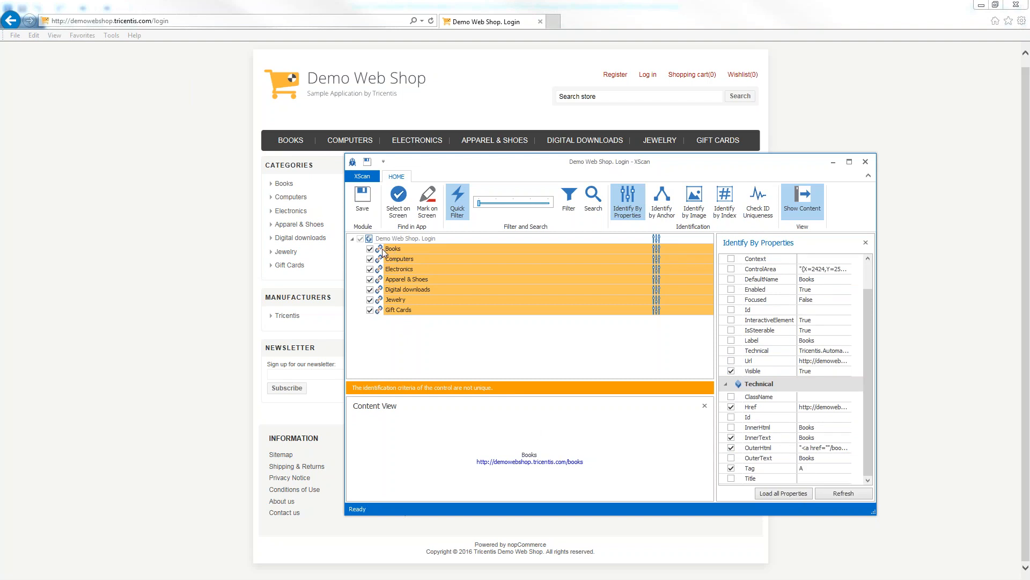
# - Add the Books link from the Categories sidebar to the scanned controls by selecting it on screen
pyautogui.moveTo(406, 172); pyautogui.dragTo(430, 177)
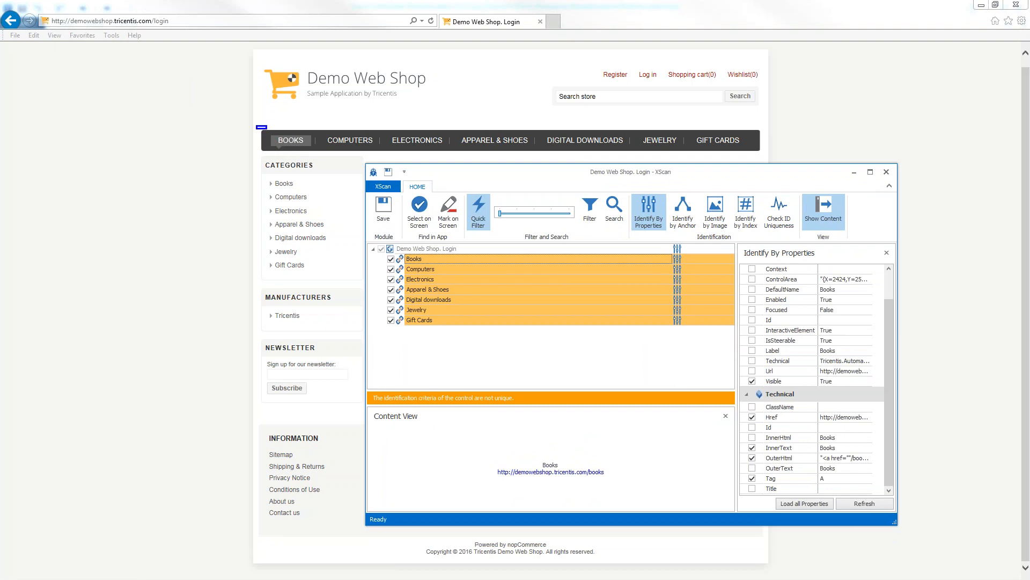
pyautogui.moveTo(257, 125); pyautogui.dragTo(323, 152)
pyautogui.moveTo(262, 175); pyautogui.dragTo(311, 189)
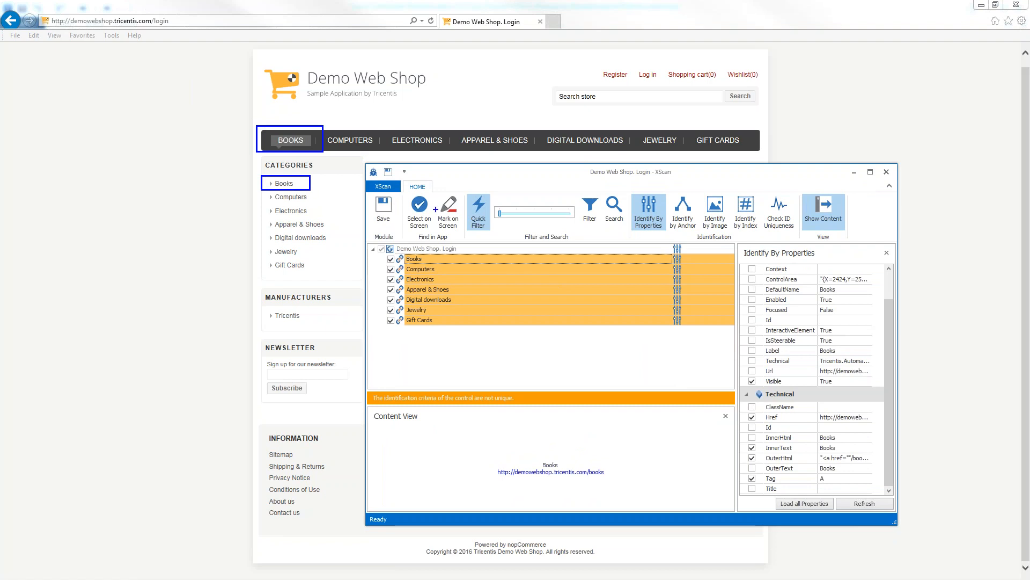
pyautogui.click(419, 212)
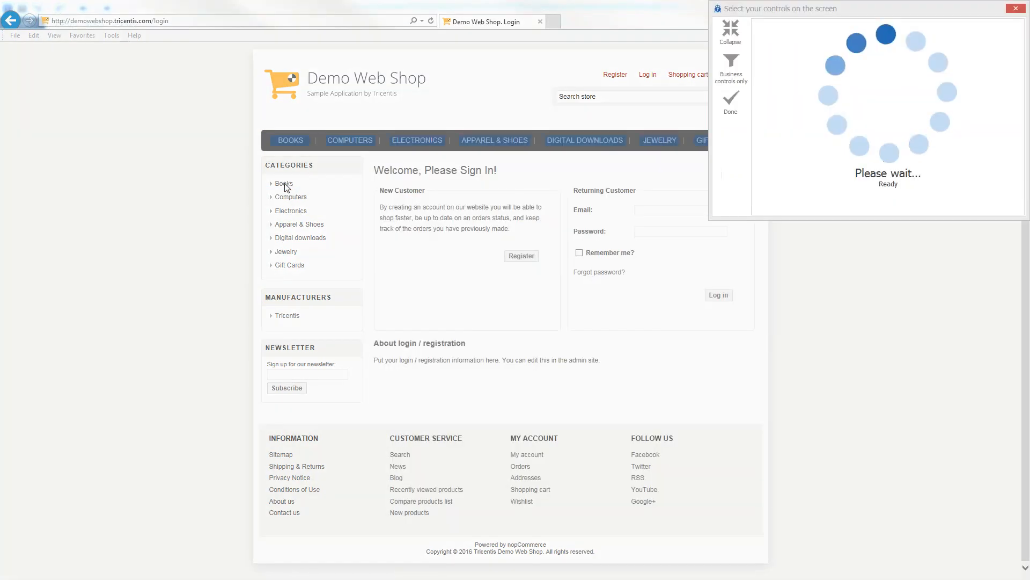
pyautogui.click(286, 185)
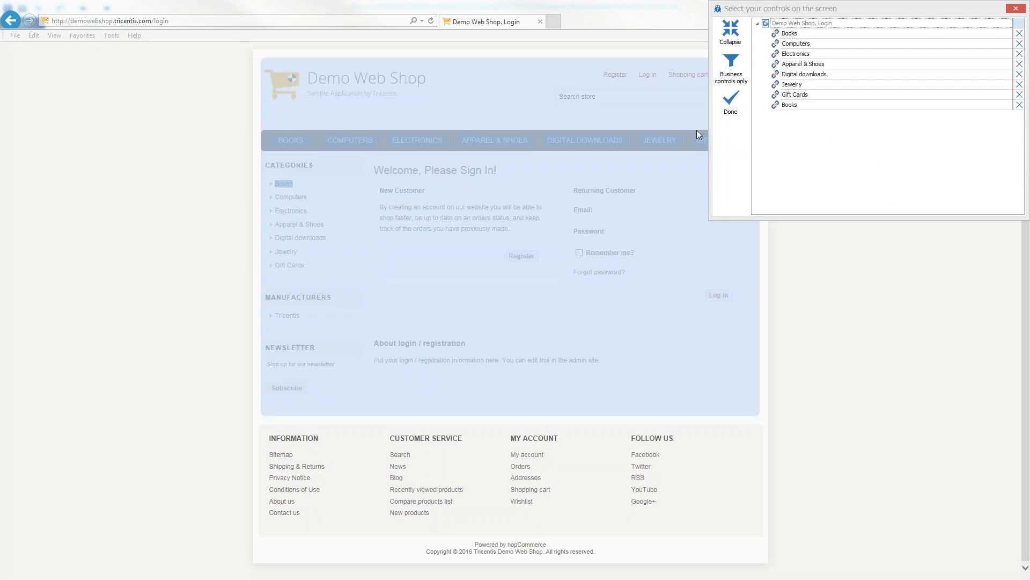
pyautogui.click(731, 104)
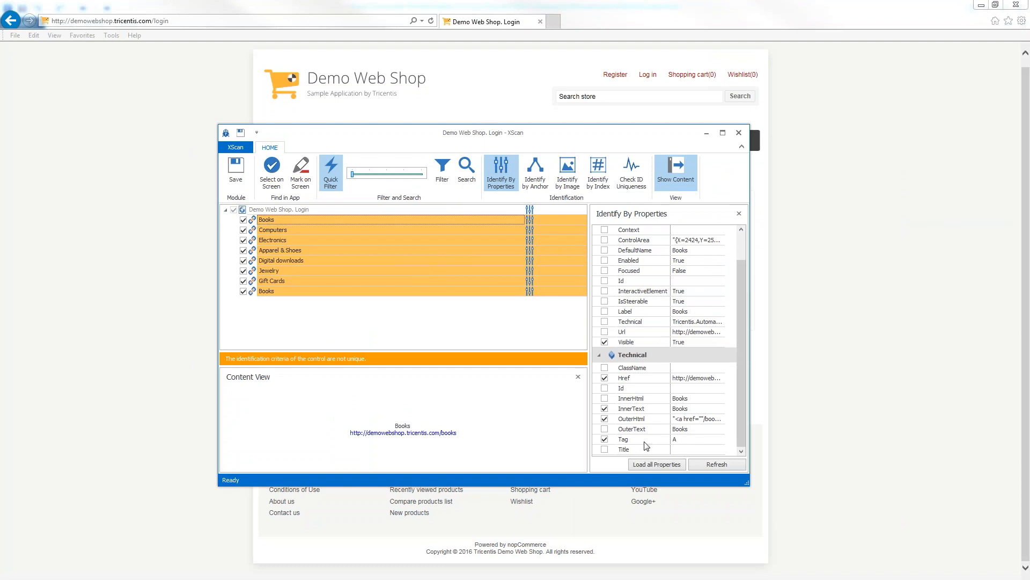
# - Compare the identification properties of the header Books link with those of the Categories sidebar Books link
pyautogui.click(255, 293)
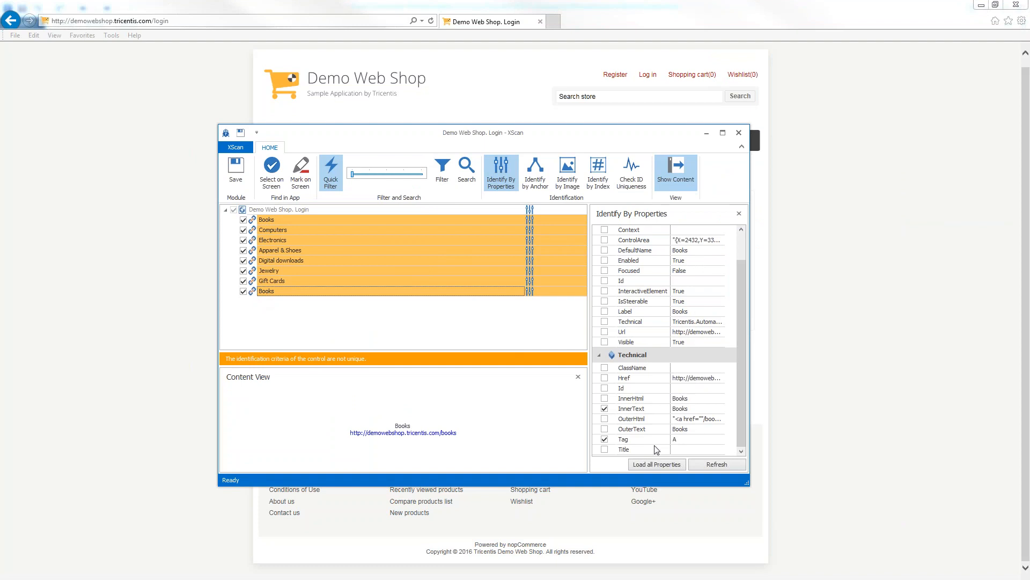
pyautogui.click(259, 221)
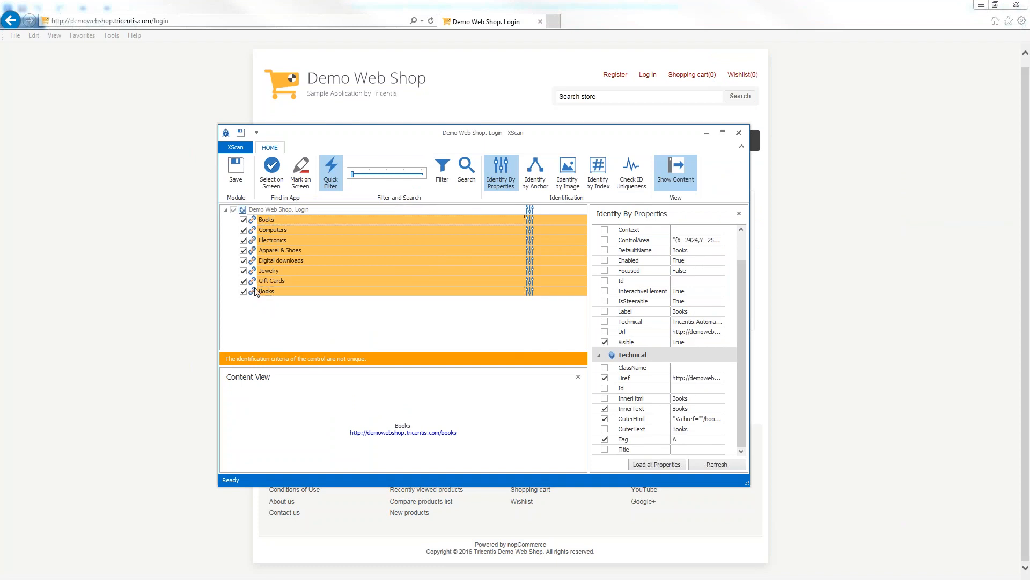
pyautogui.click(256, 293)
pyautogui.click(256, 222)
pyautogui.click(256, 294)
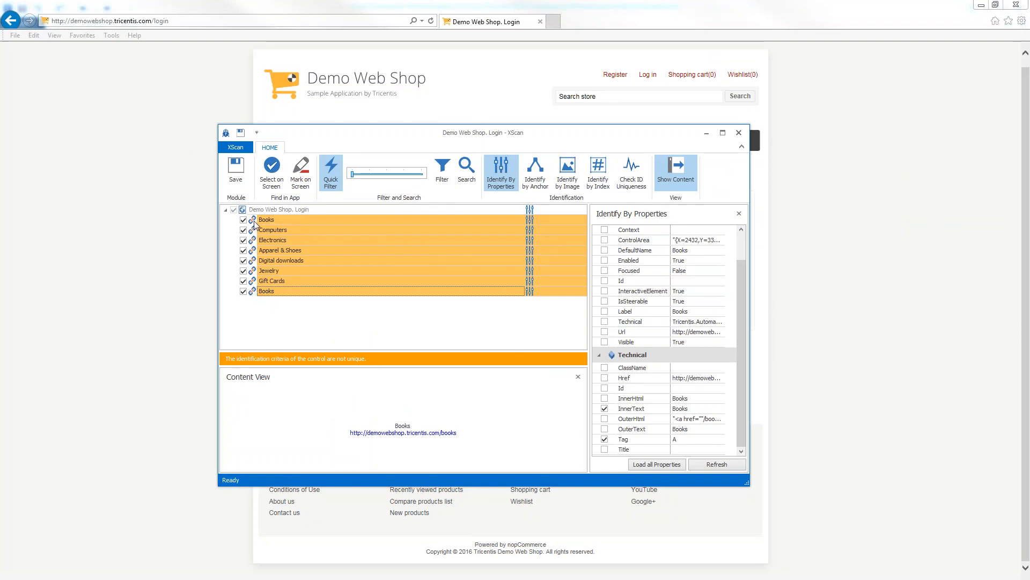
pyautogui.click(257, 221)
pyautogui.click(254, 294)
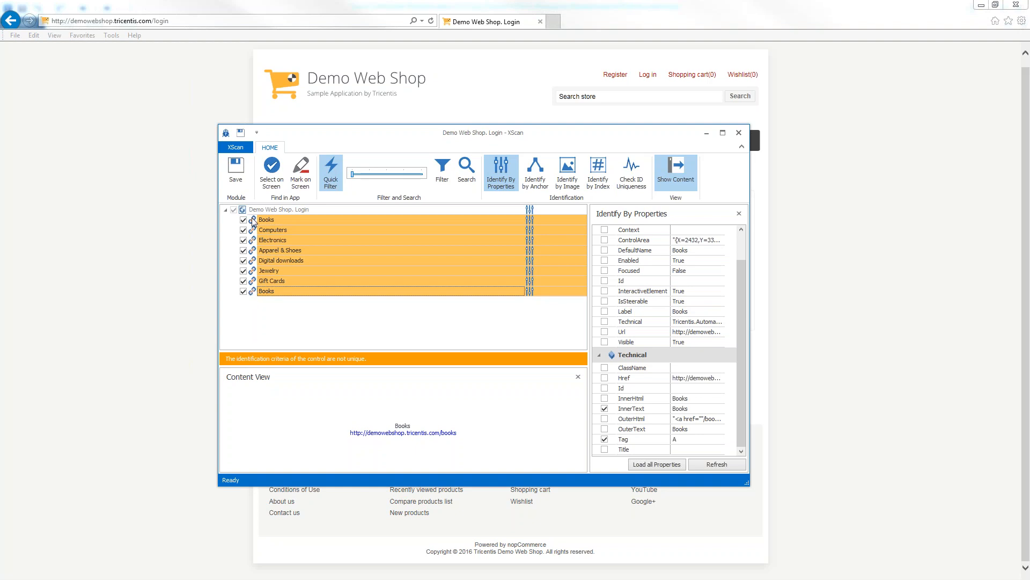
# - Remove the sidebar Books link from the scan selection, and maximize the scan window with the header Books link selected
pyautogui.click(244, 292)
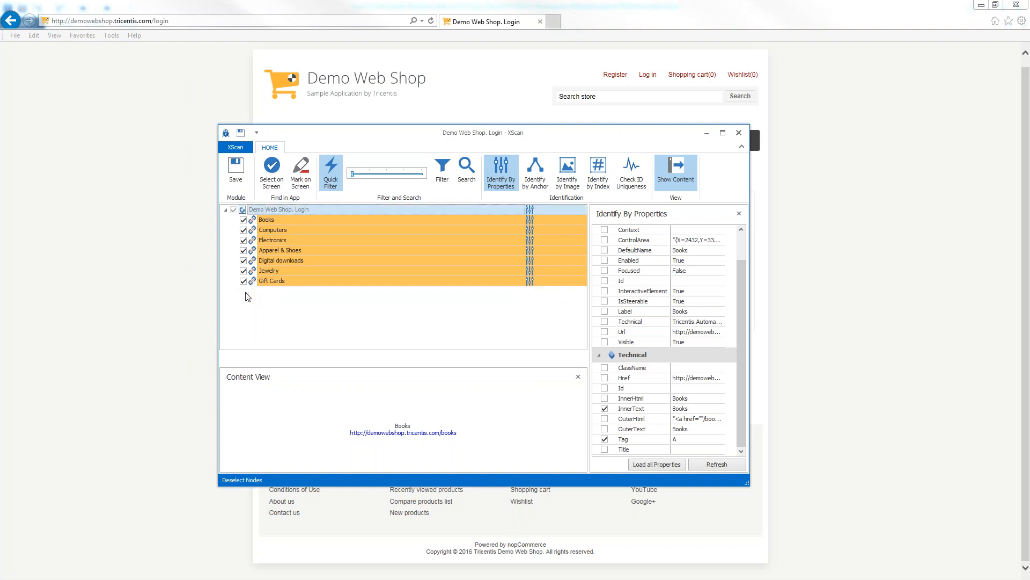
pyautogui.click(256, 221)
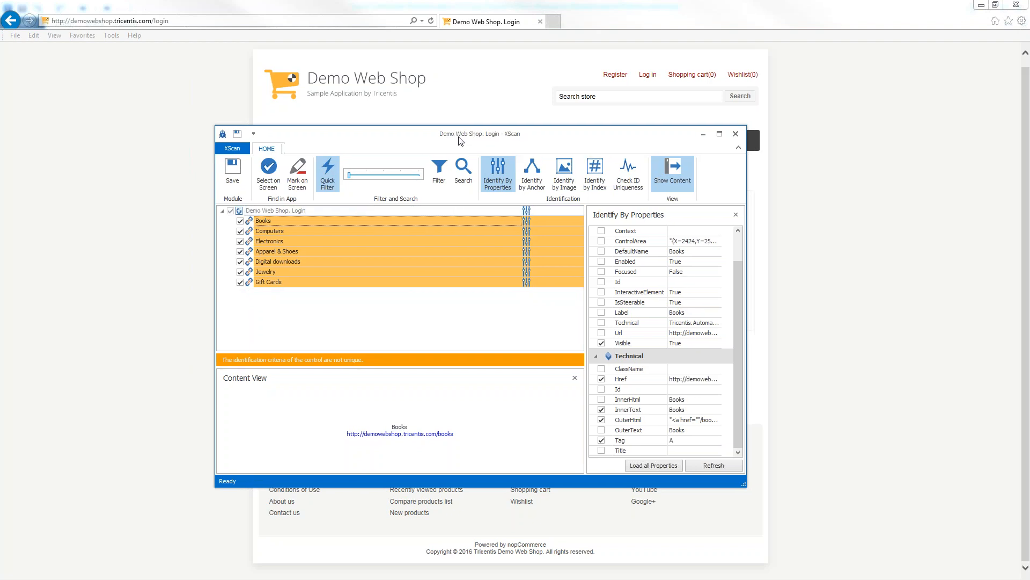
pyautogui.moveTo(451, 138); pyautogui.dragTo(448, 140)
pyautogui.moveTo(743, 346); pyautogui.dragTo(742, 268)
pyautogui.click(720, 134)
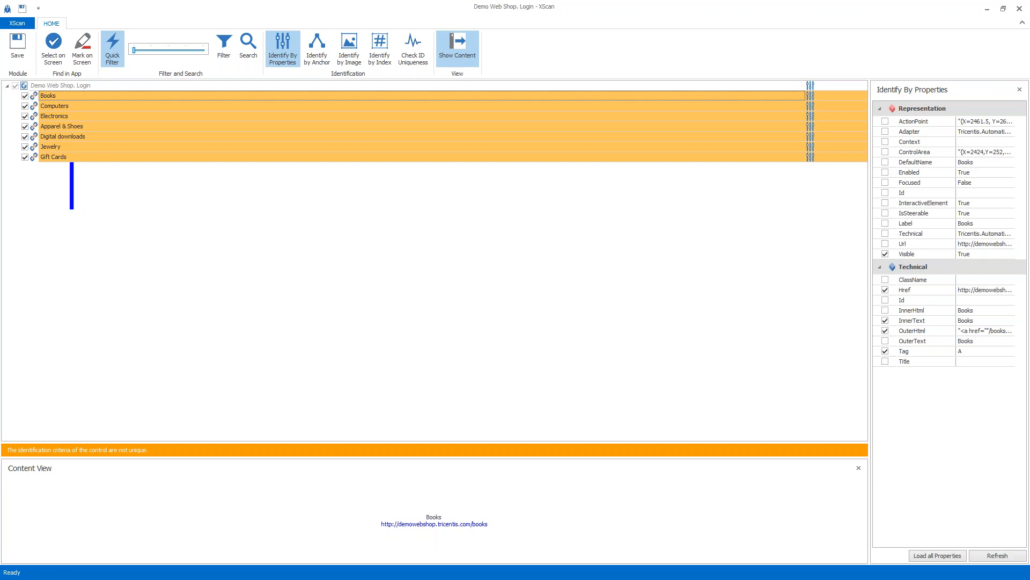
pyautogui.write('1. Own properties')
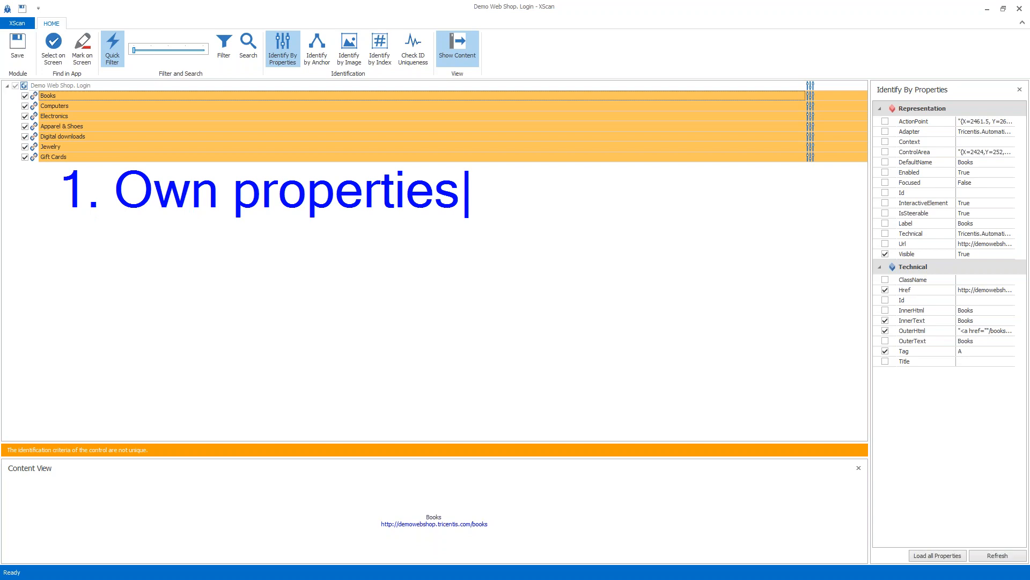
pyautogui.press('Return')
pyautogui.write('2. ')
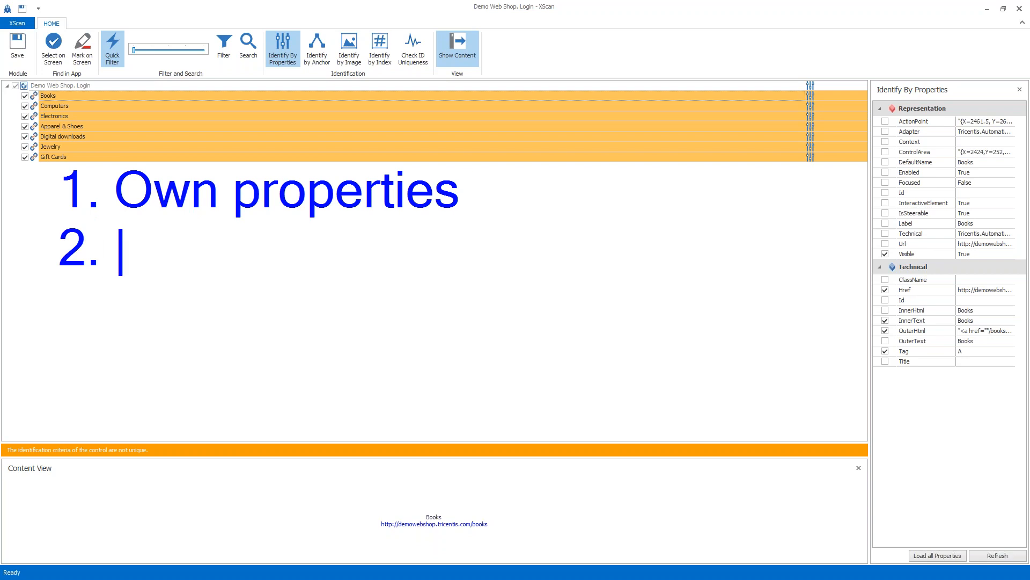
pyautogui.write("Parent's ")
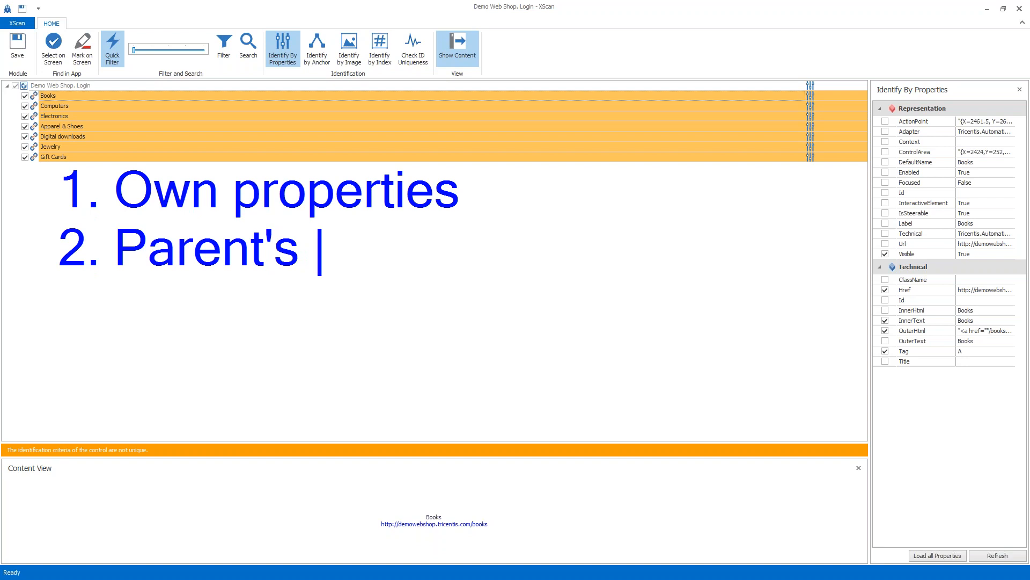
pyautogui.write('properto')
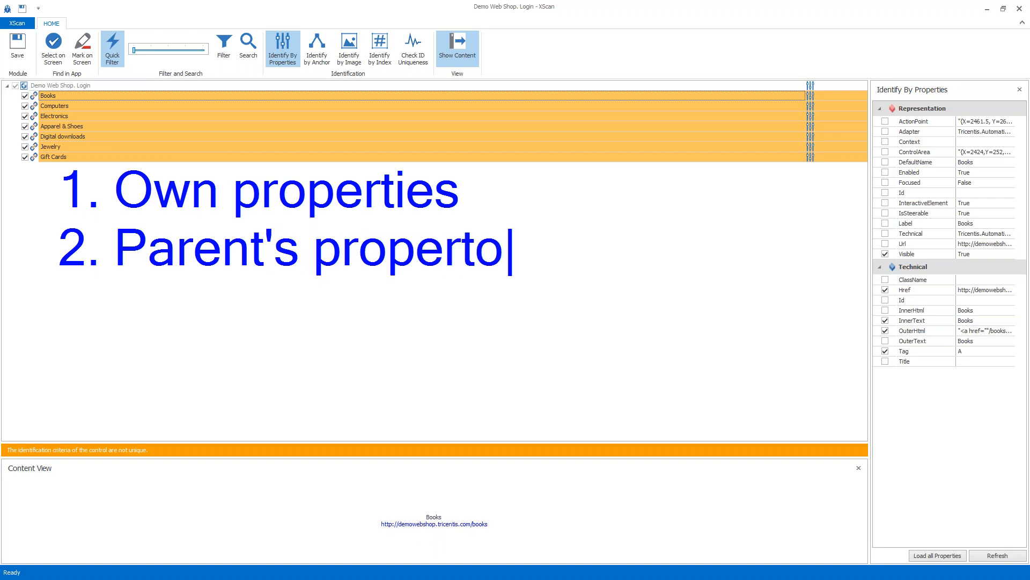
pyautogui.write('e')
pyautogui.press('BackSpace')
pyautogui.press('BackSpace')
pyautogui.write('ies')
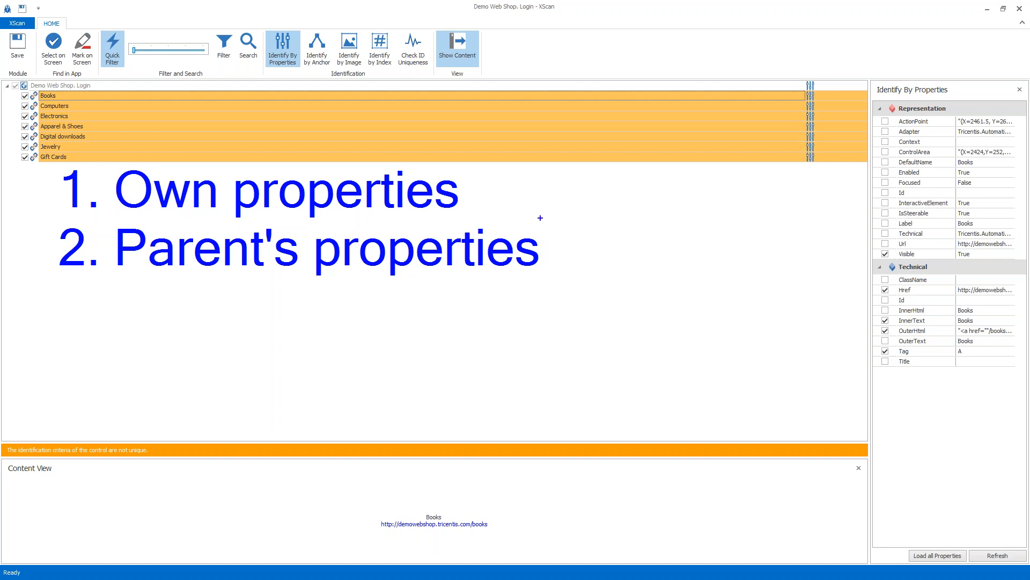
pyautogui.press('Escape')
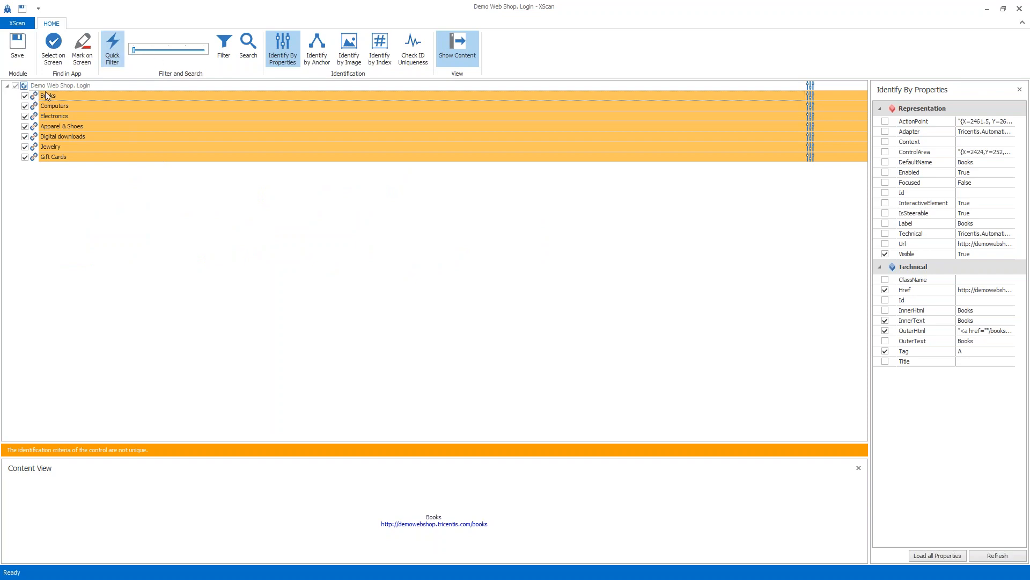
# - Loosen the quick filter to list the parent elements of the header links, and inspect the LI element containing Books
pyautogui.click(137, 51)
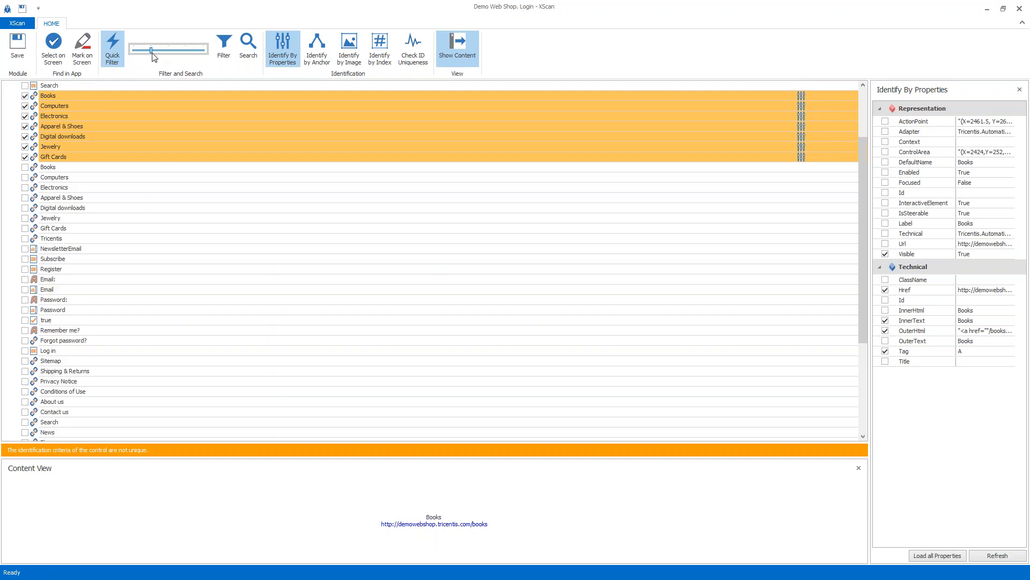
pyautogui.moveTo(152, 51); pyautogui.dragTo(186, 53)
pyautogui.scroll(2, 133, 138)
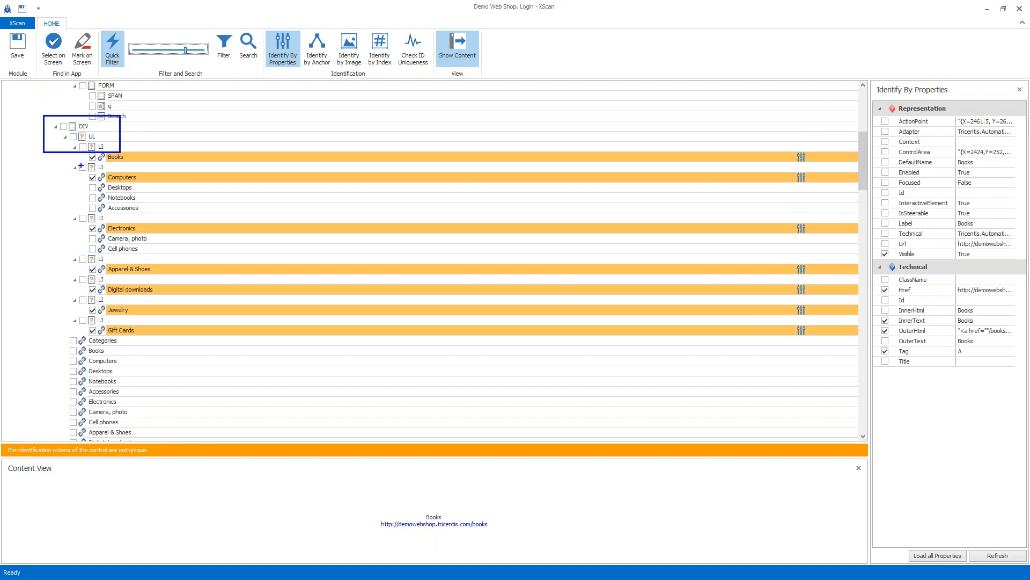
pyautogui.press('Escape')
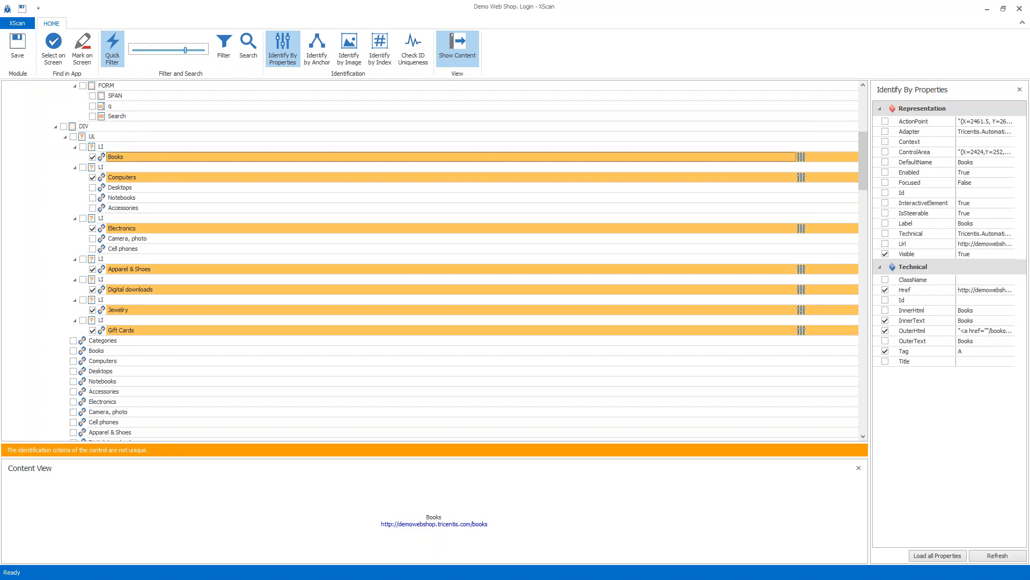
pyautogui.click(75, 148)
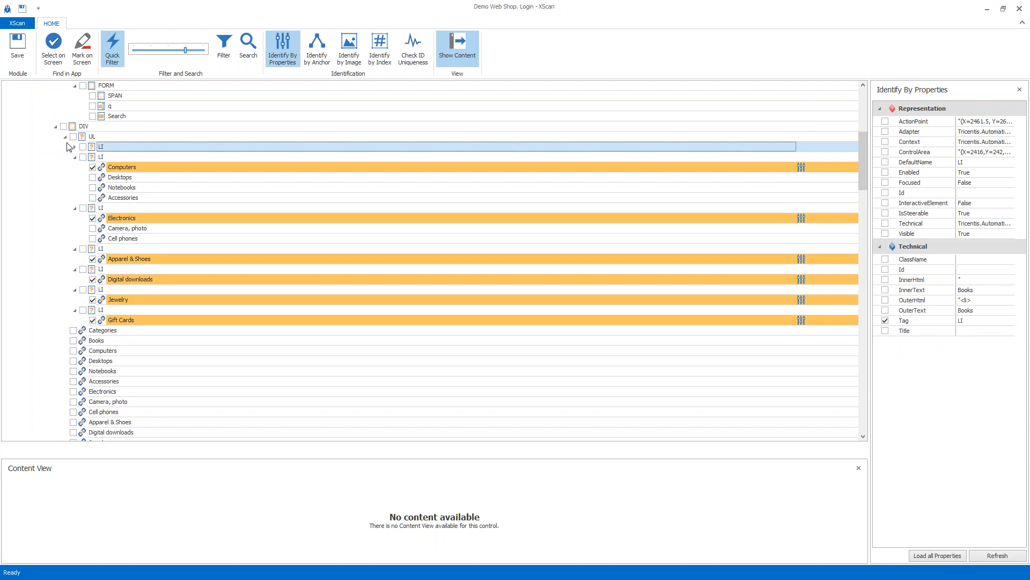
pyautogui.click(75, 147)
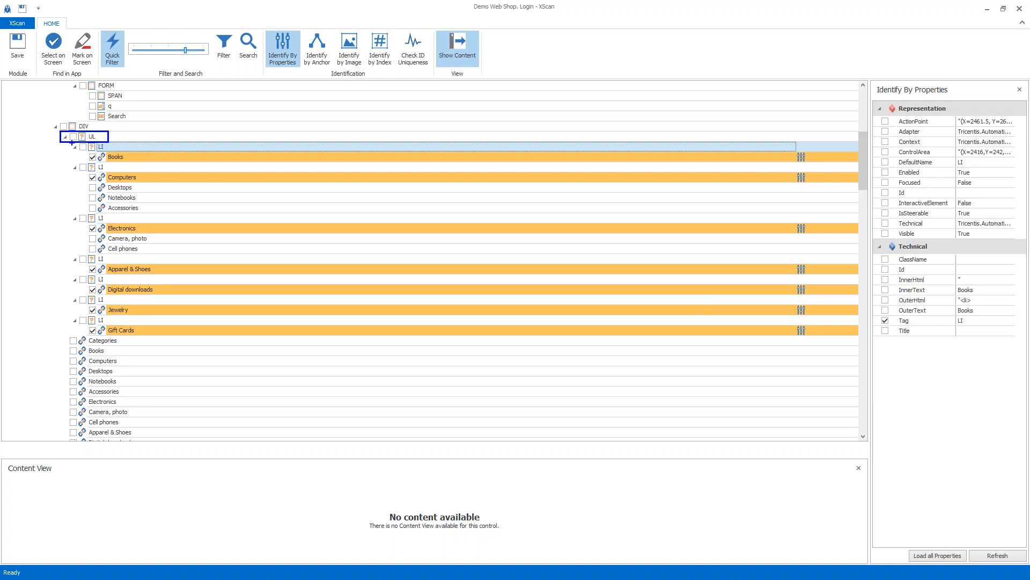
pyautogui.moveTo(71, 143)
pyautogui.mouseDown()
pyautogui.moveTo(107, 236)
pyautogui.moveTo(107, 337)
pyautogui.moveTo(163, 335)
pyautogui.mouseUp()
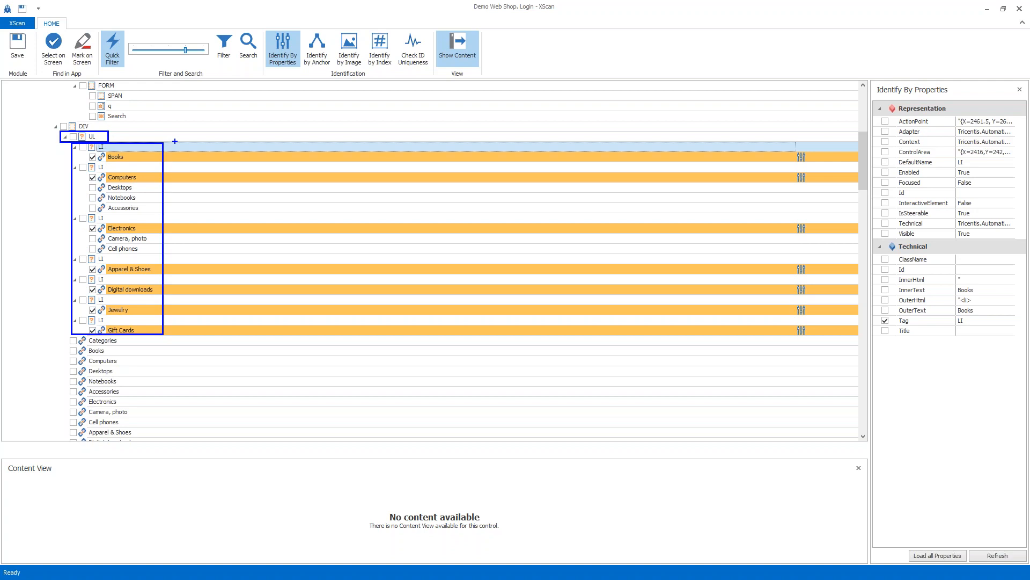
# - Include the UL parent of the header links in the scan, and add ClassName top-menu to its identification criteria
pyautogui.click(84, 138)
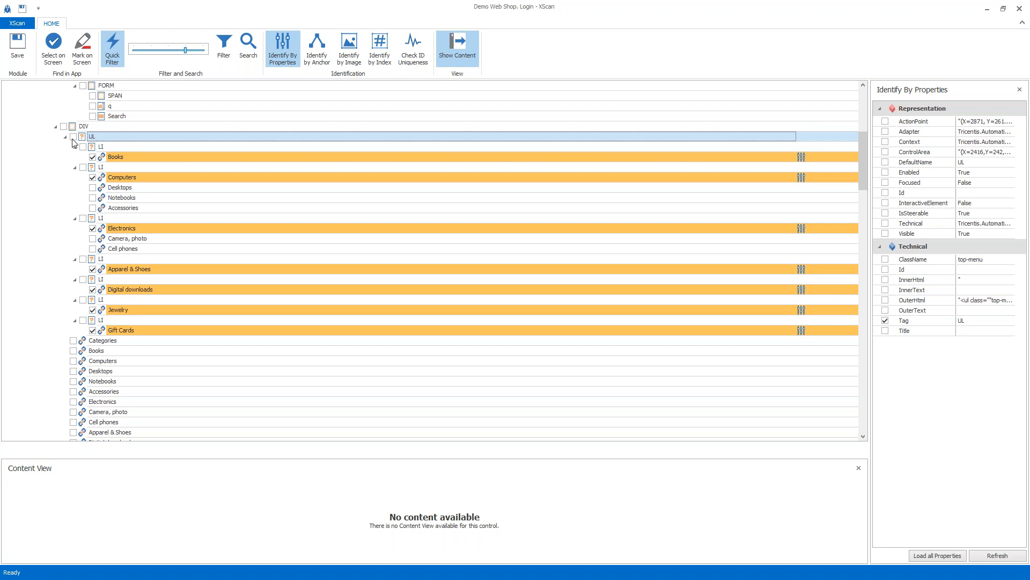
pyautogui.click(73, 137)
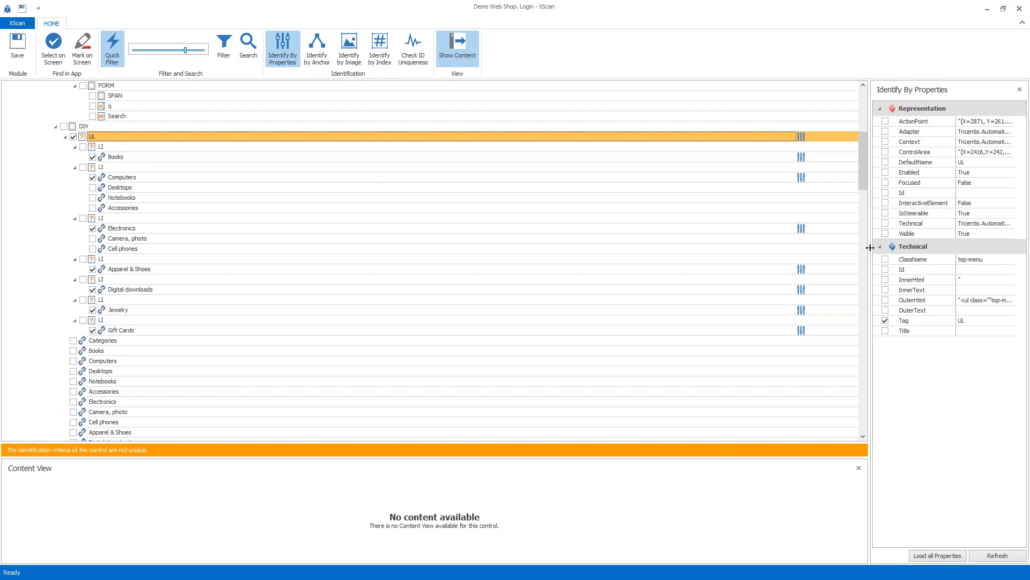
pyautogui.moveTo(870, 247); pyautogui.dragTo(725, 251)
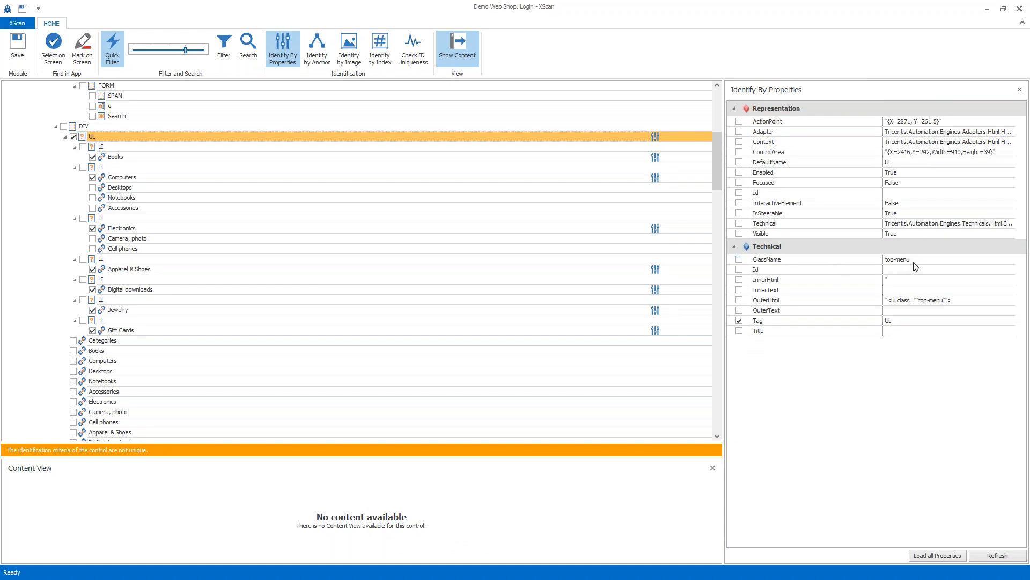
pyautogui.click(739, 260)
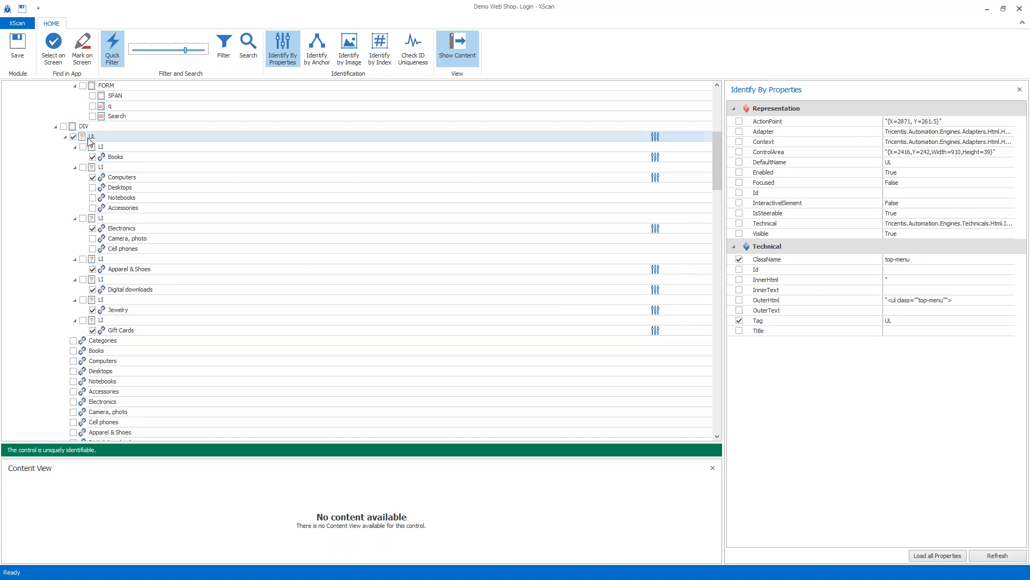
pyautogui.click(113, 158)
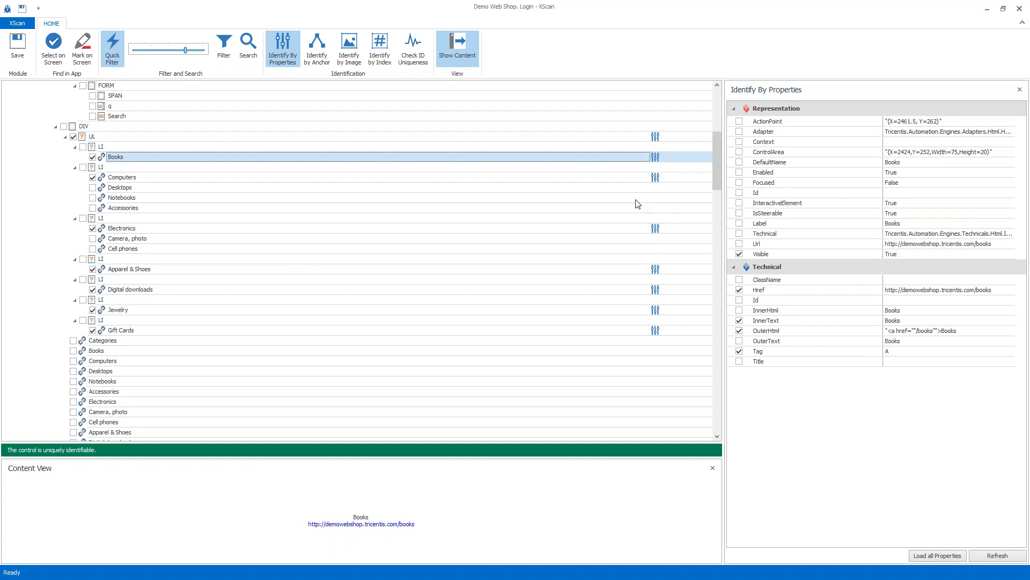
pyautogui.click(90, 137)
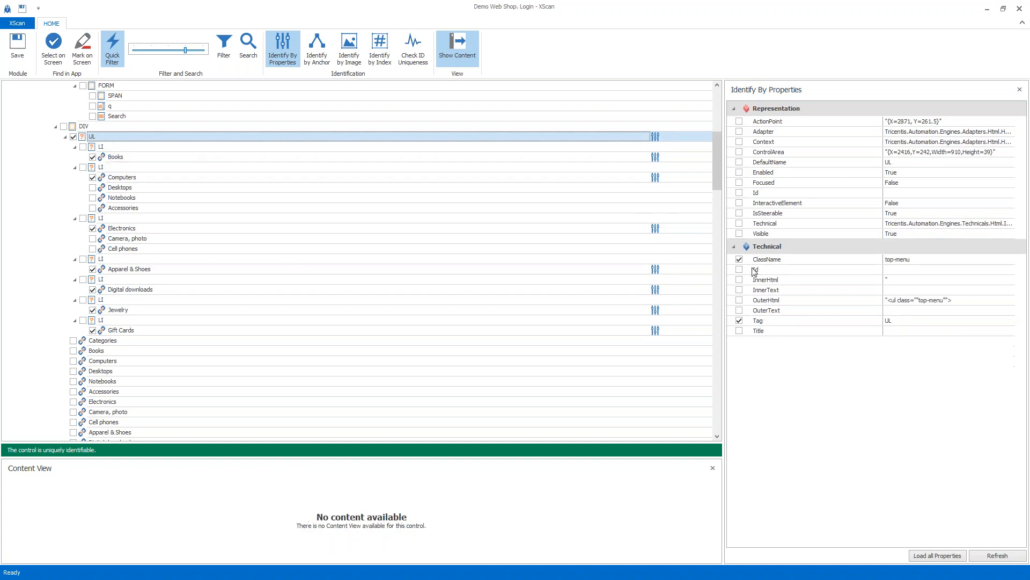
# - Exclude ClassName from the UL parent's identification criteria to check the effect on uniqueness, and include it again
pyautogui.click(740, 260)
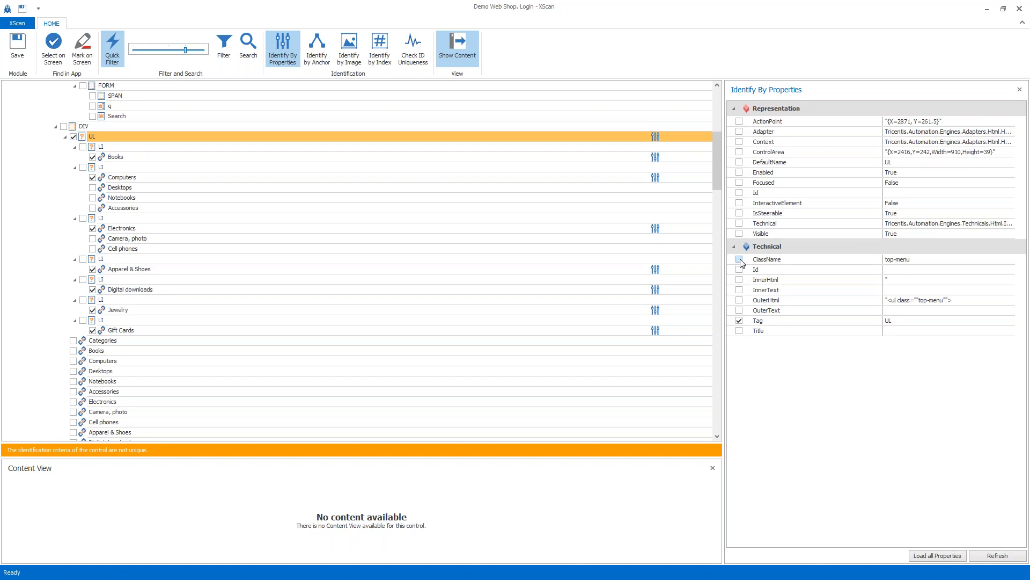
pyautogui.click(120, 158)
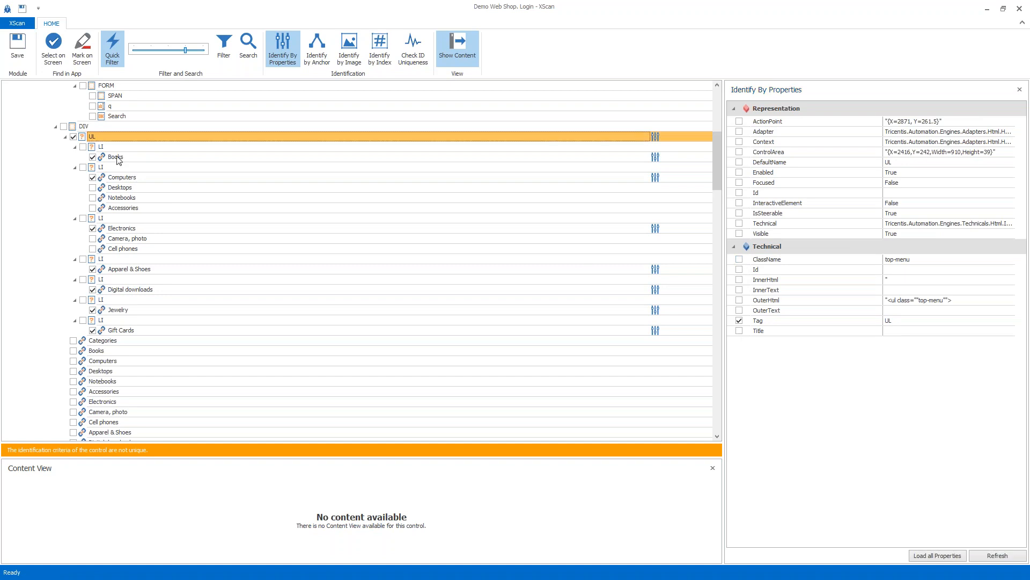
pyautogui.click(103, 138)
pyautogui.click(111, 159)
pyautogui.click(112, 138)
pyautogui.click(740, 259)
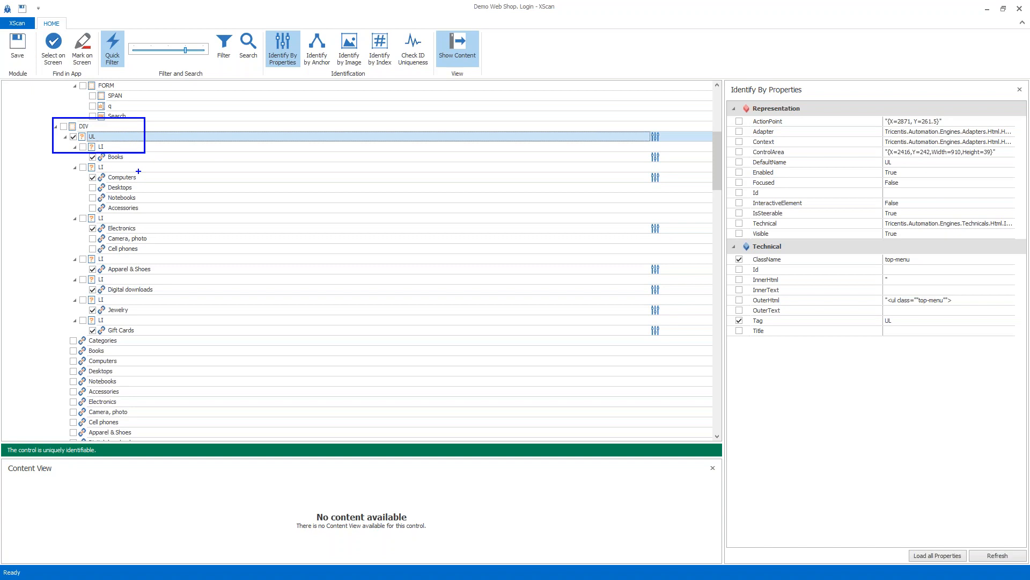
# - Remove the UL parent of the header links from the scan selection
pyautogui.click(73, 136)
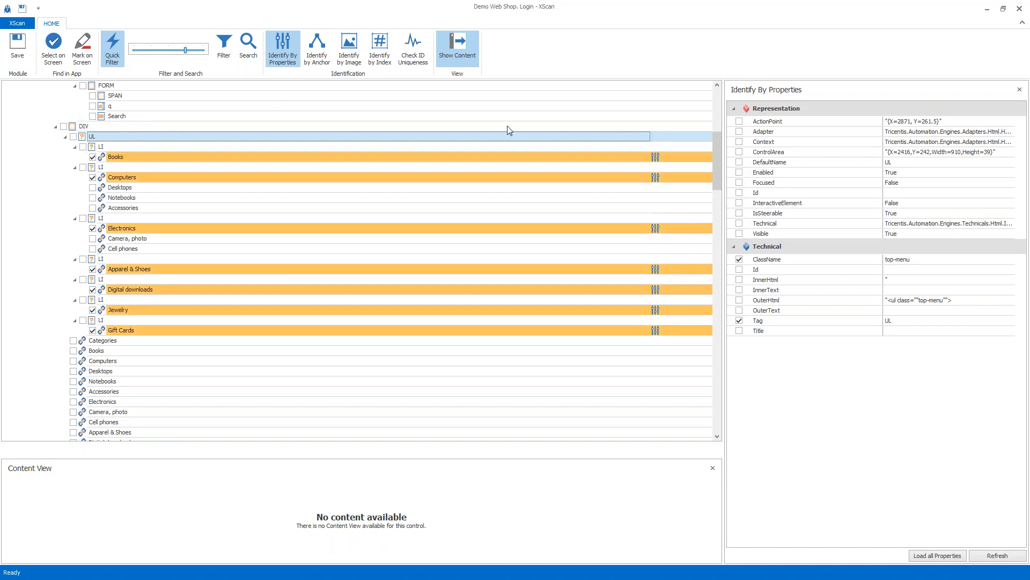
pyautogui.scroll(1, 59, 244)
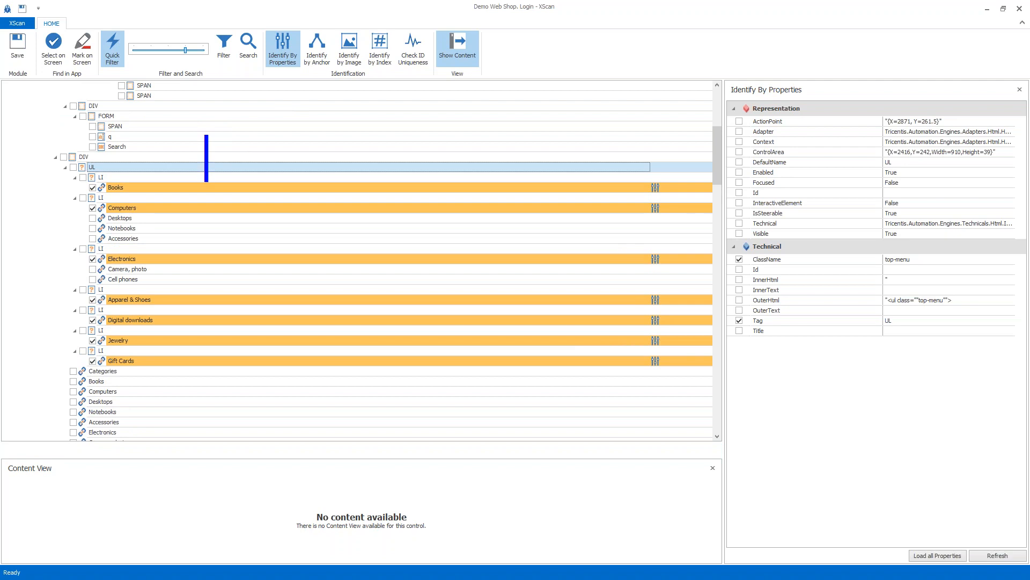
pyautogui.write('3. Anchor ')
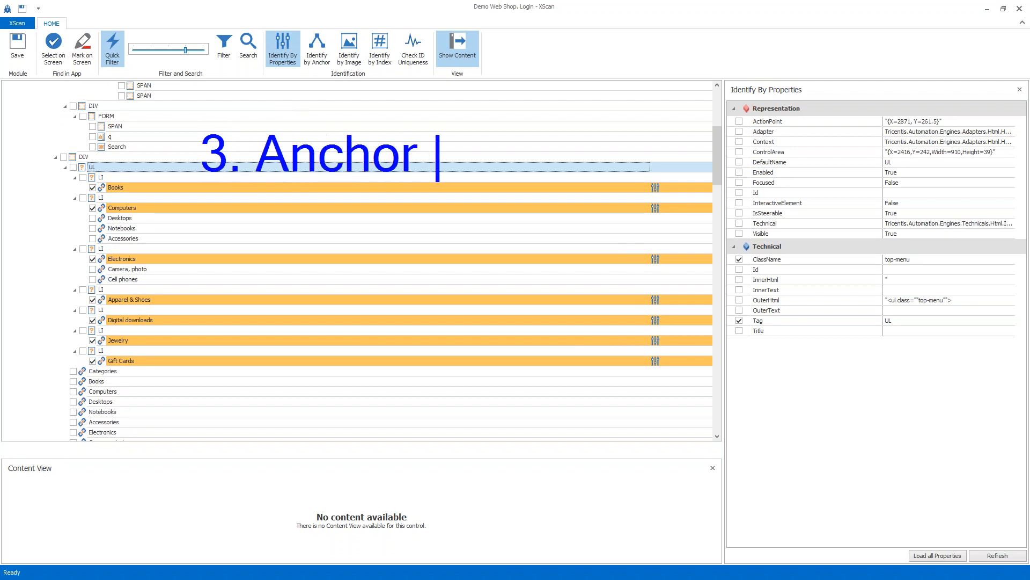
pyautogui.write('control')
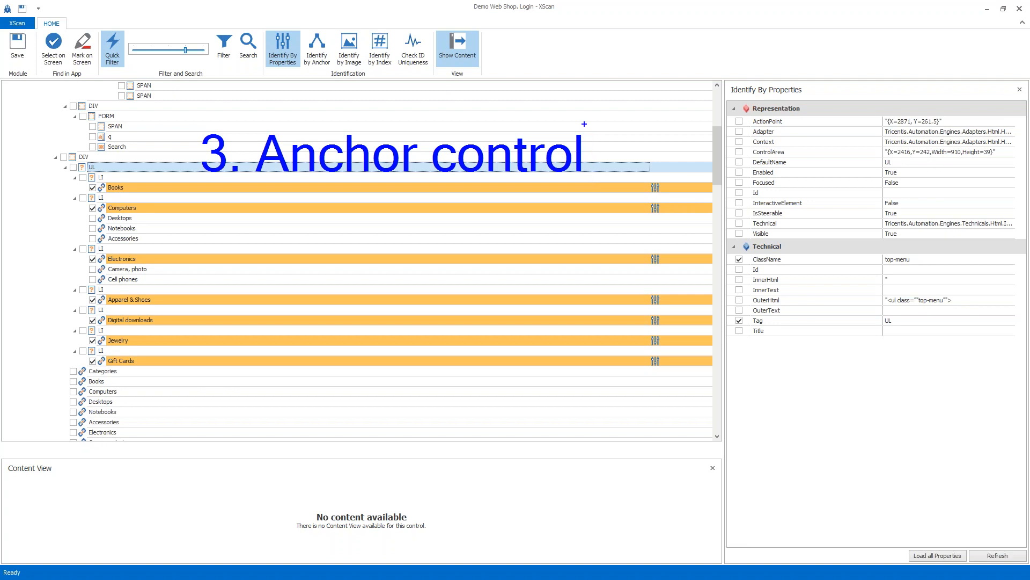
# - Include the Search button in the scan to check whether it is unique, and remove it from the selection again
pyautogui.click(105, 148)
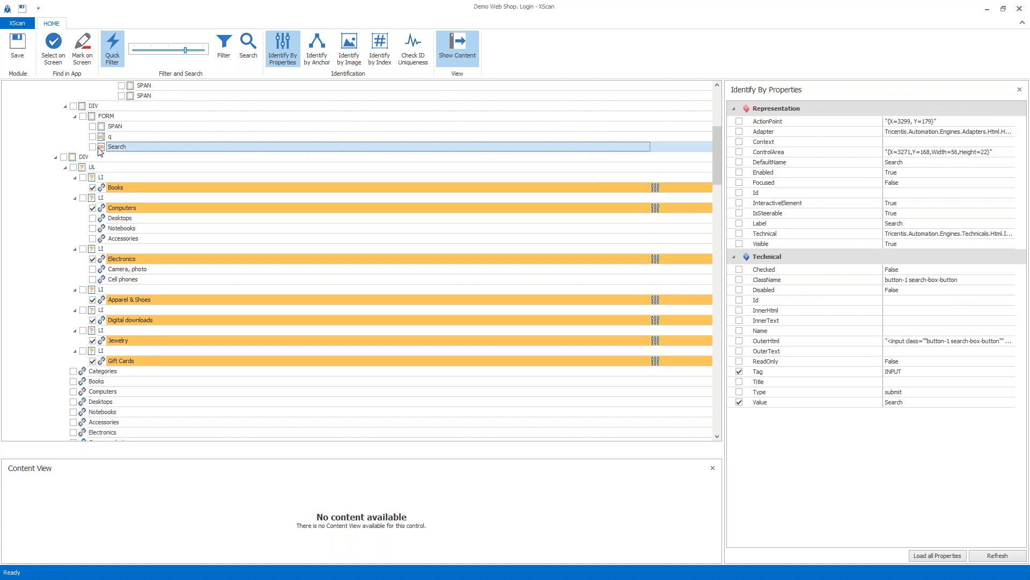
pyautogui.click(93, 148)
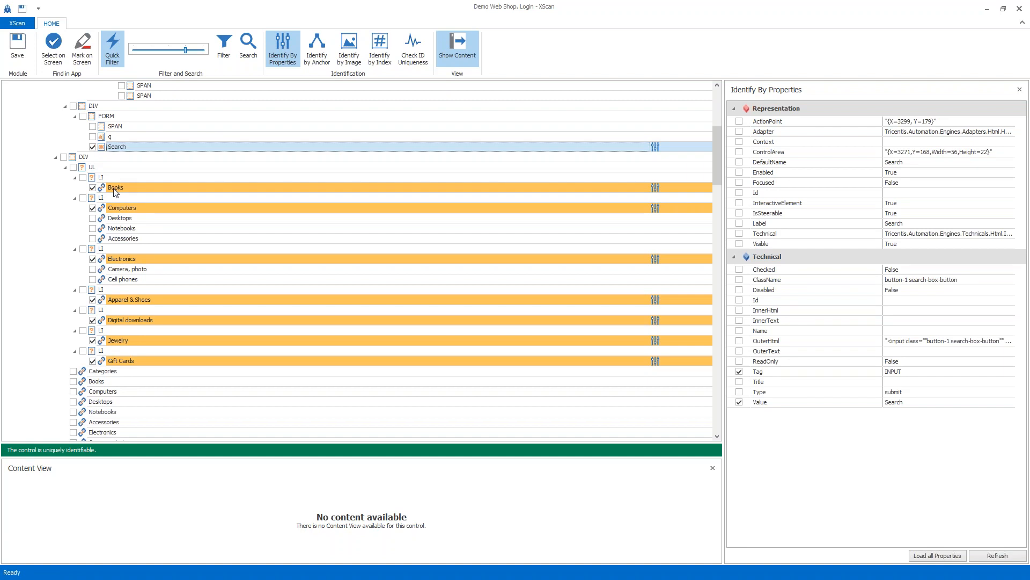
pyautogui.click(92, 146)
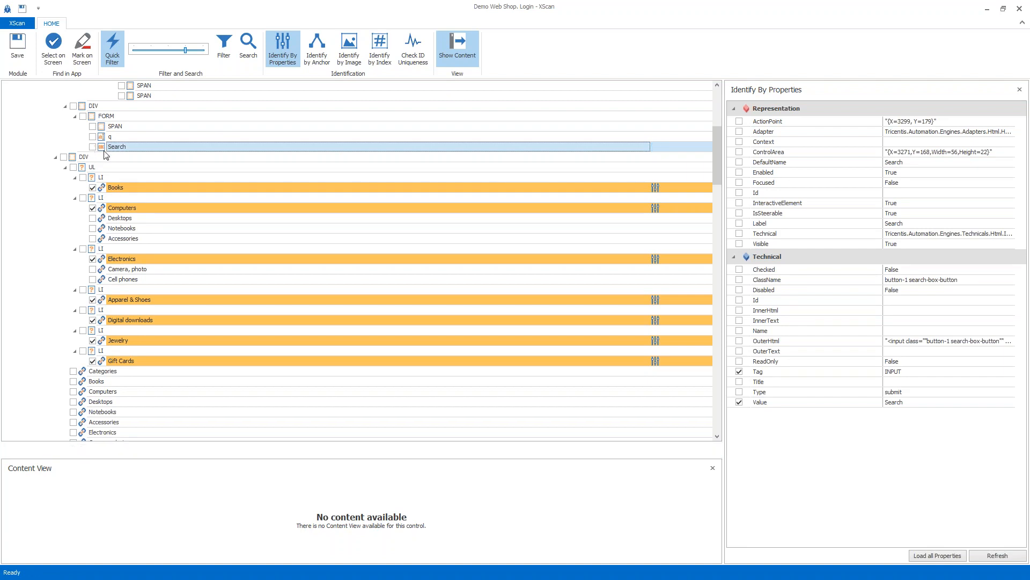
# - Identify the header Books link by anchor, using the Search button as its anchor control
pyautogui.click(104, 189)
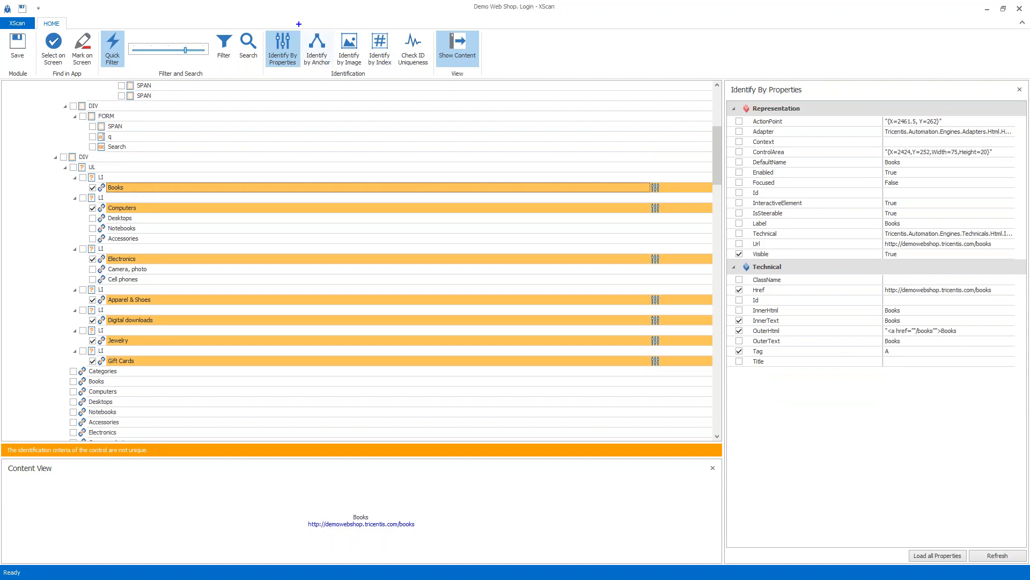
pyautogui.moveTo(300, 28)
pyautogui.mouseDown()
pyautogui.moveTo(328, 76)
pyautogui.moveTo(335, 69)
pyautogui.mouseUp()
pyautogui.click(318, 46)
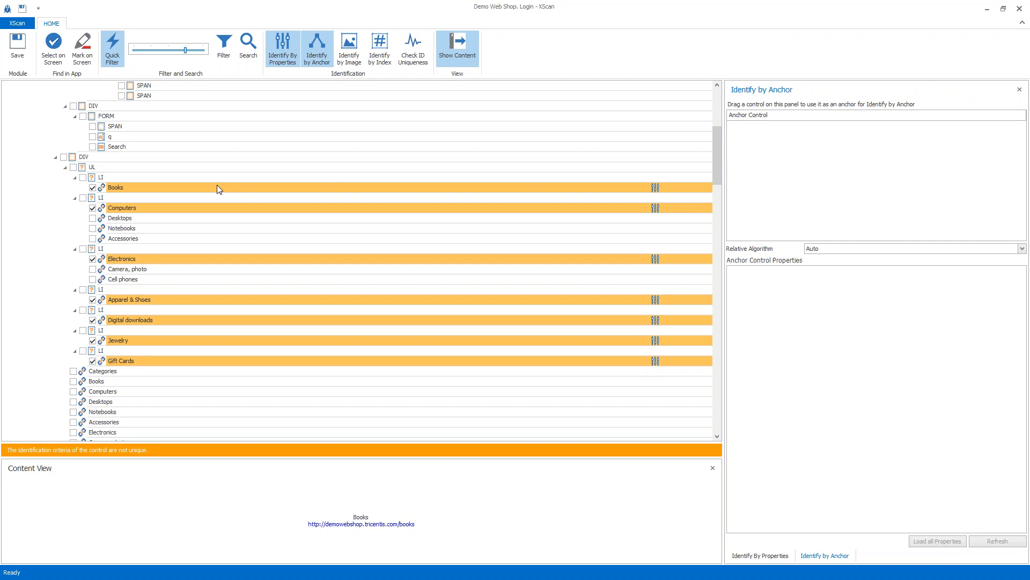
pyautogui.click(106, 191)
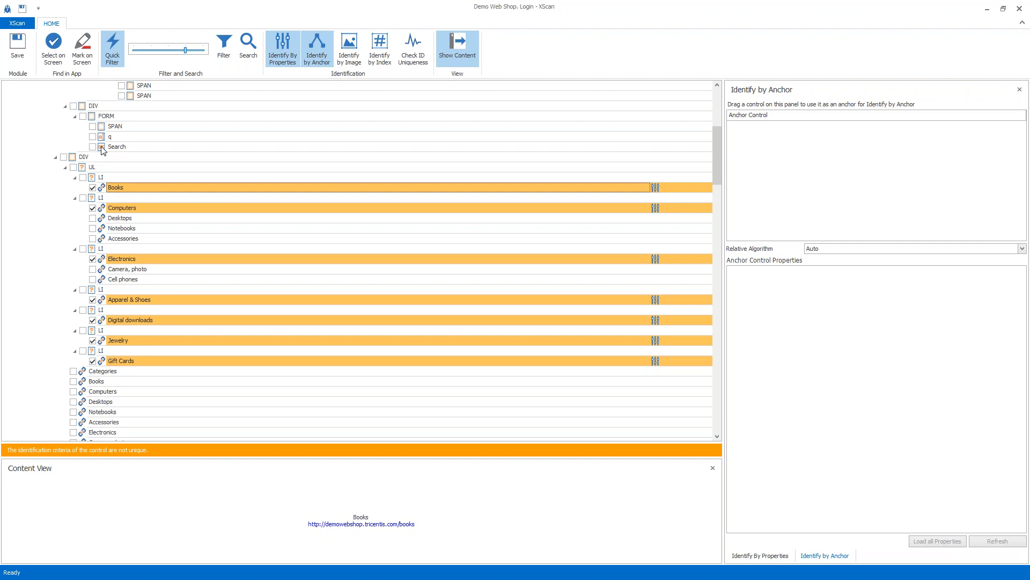
pyautogui.moveTo(102, 149); pyautogui.dragTo(810, 144)
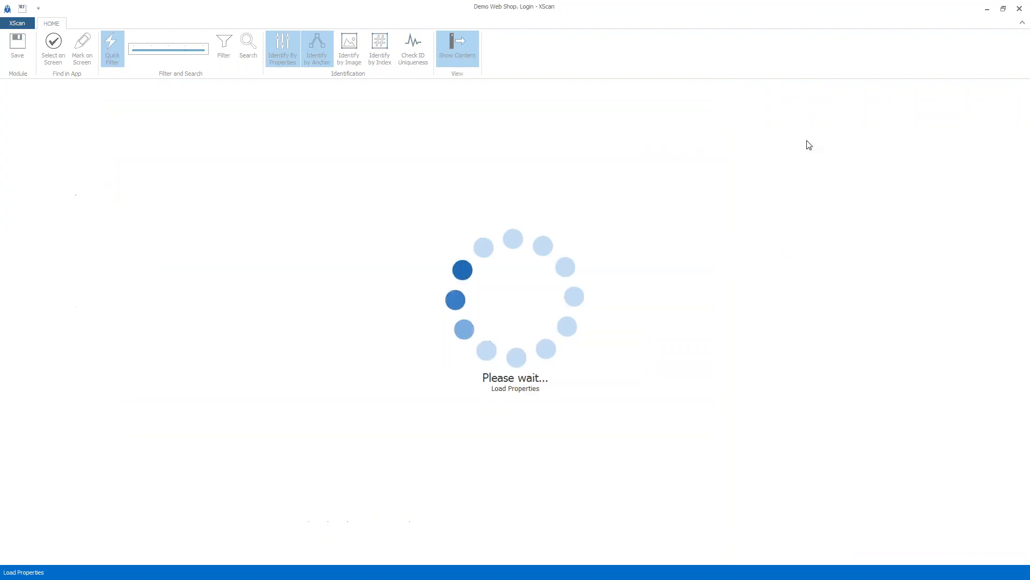
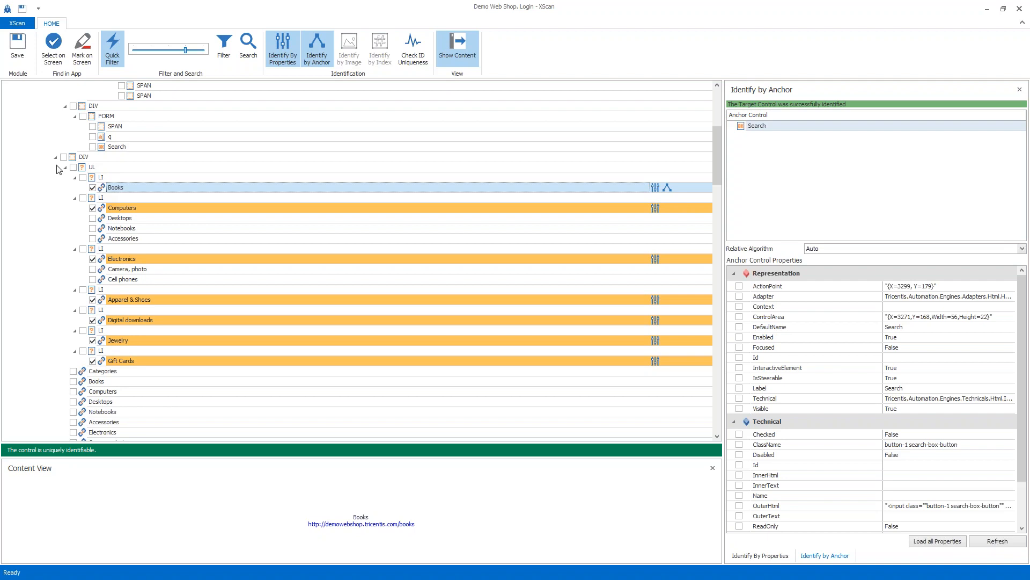
pyautogui.moveTo(49, 149); pyautogui.dragTo(122, 183)
pyautogui.press('Escape')
pyautogui.hotkey('ctrl', '2')
pyautogui.moveTo(85, 141); pyautogui.dragTo(142, 150)
pyautogui.press('Escape')
# - Assign the Search button as anchor control for the header Computers link, and review the link's uniqueness
pyautogui.click(104, 209)
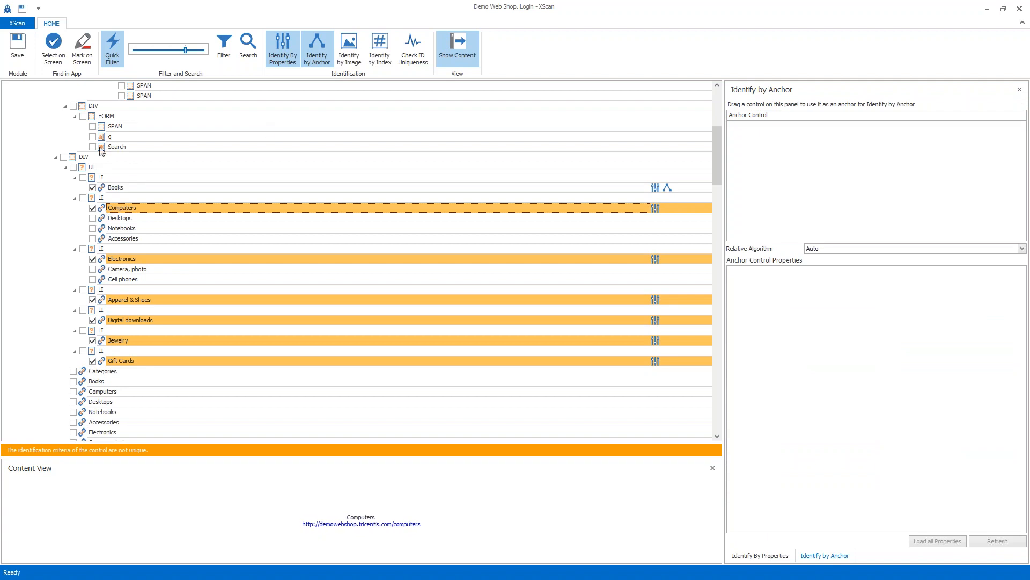
pyautogui.moveTo(102, 148); pyautogui.dragTo(784, 127)
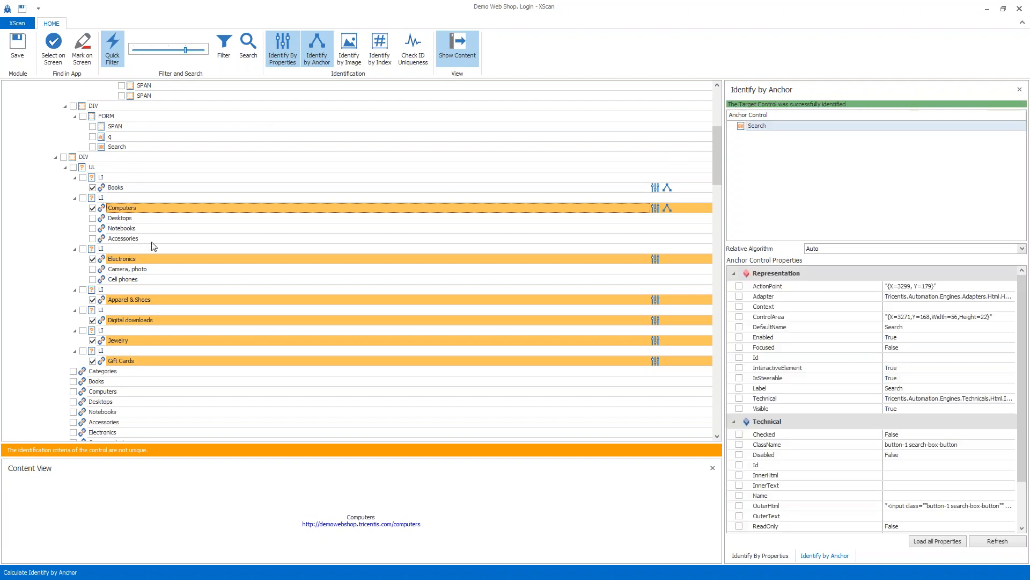
pyautogui.click(106, 259)
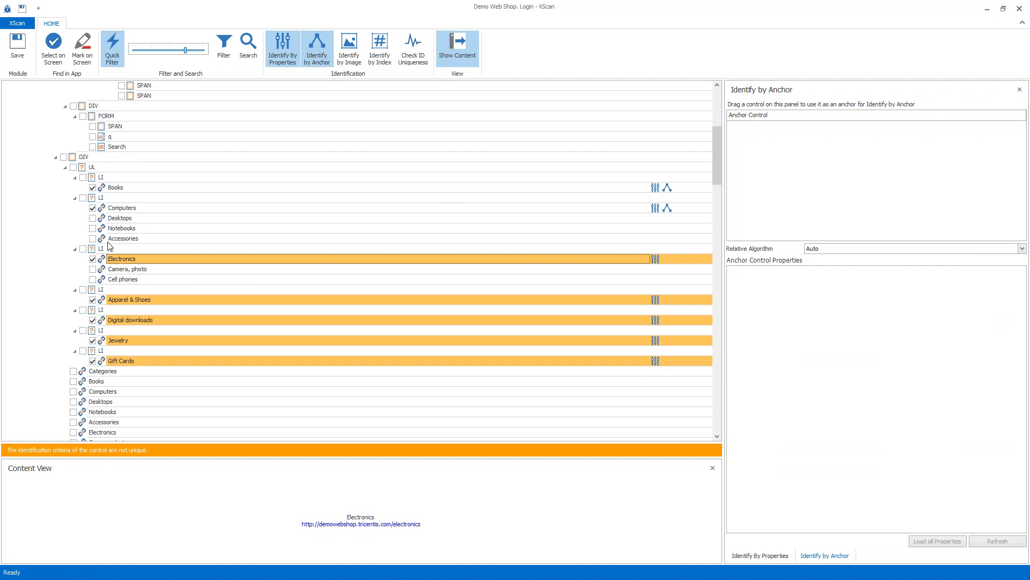
pyautogui.click(105, 210)
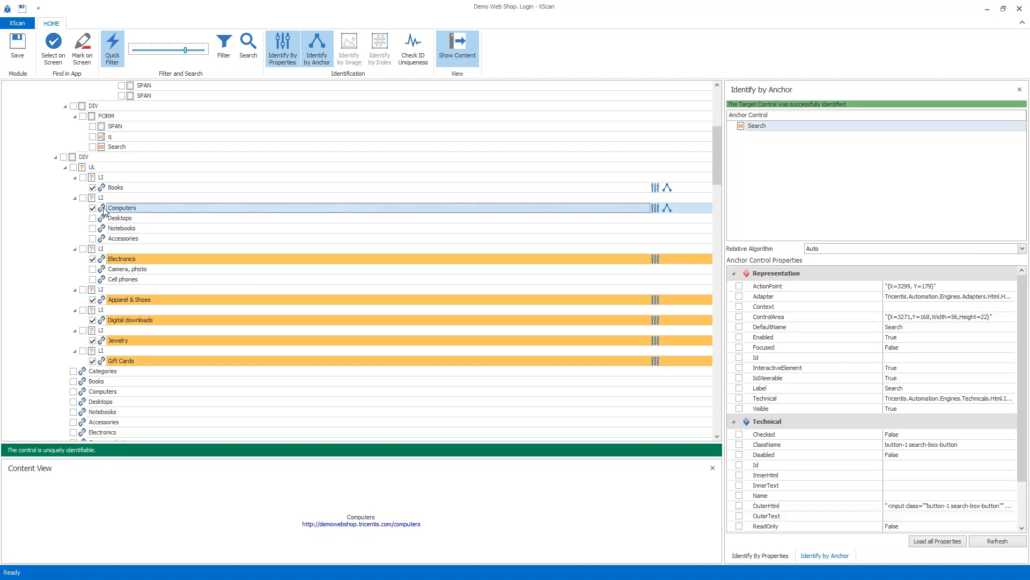
# - Remove the Search anchor from the header Computers and Books links, and close the anchor identification view
pyautogui.rightClick(751, 126)
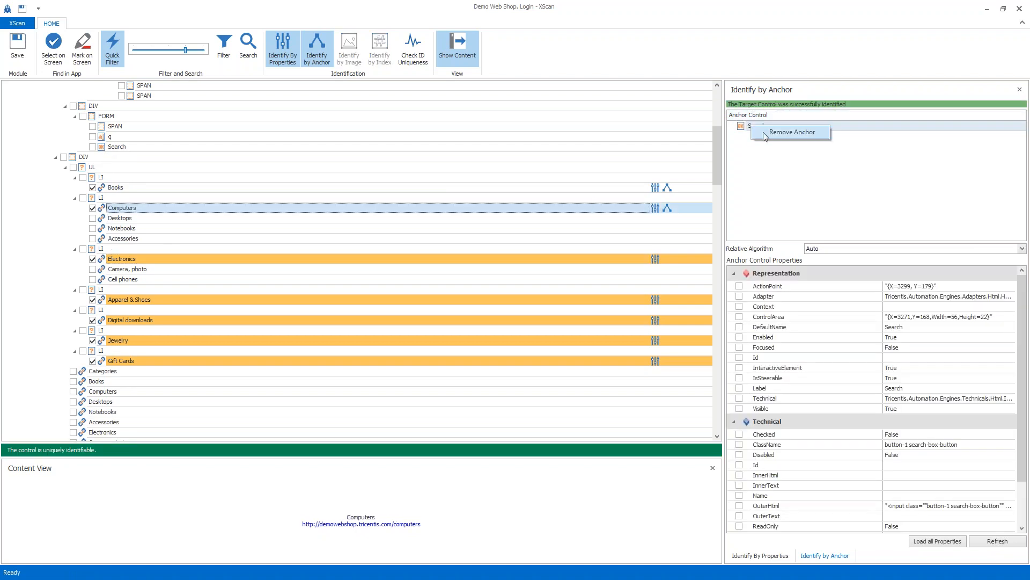
pyautogui.click(763, 132)
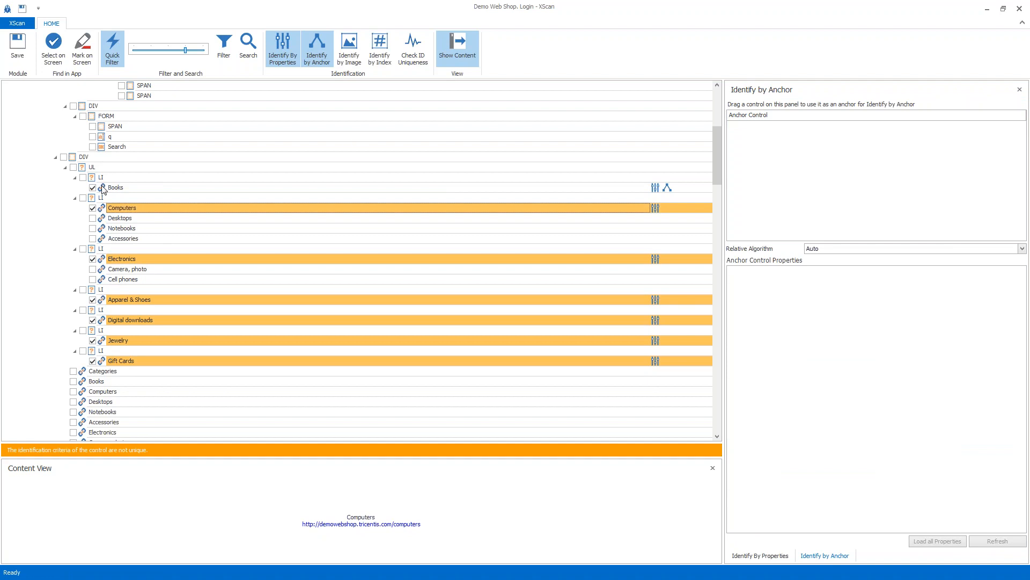
pyautogui.click(103, 190)
pyautogui.rightClick(765, 133)
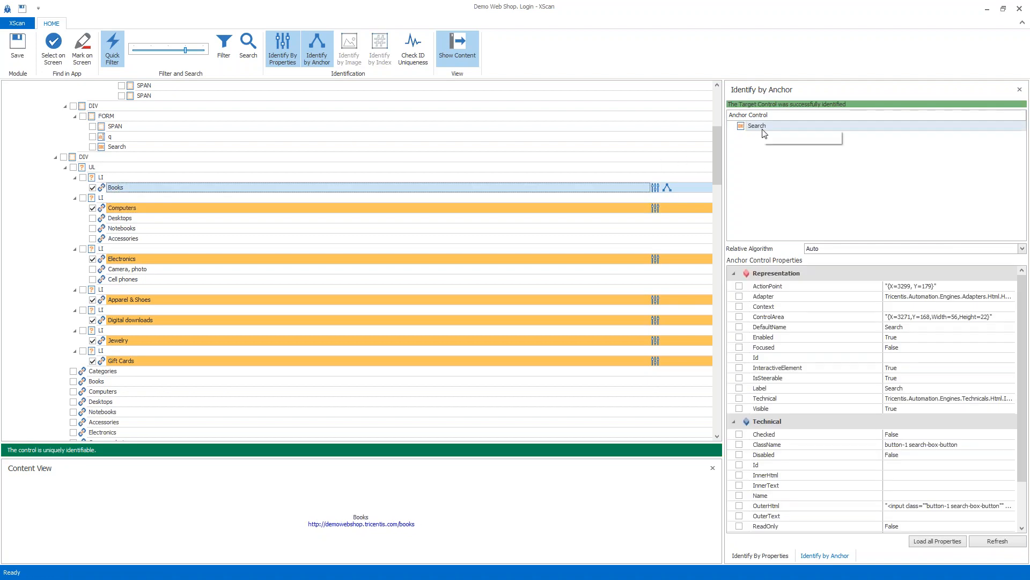
pyautogui.click(769, 138)
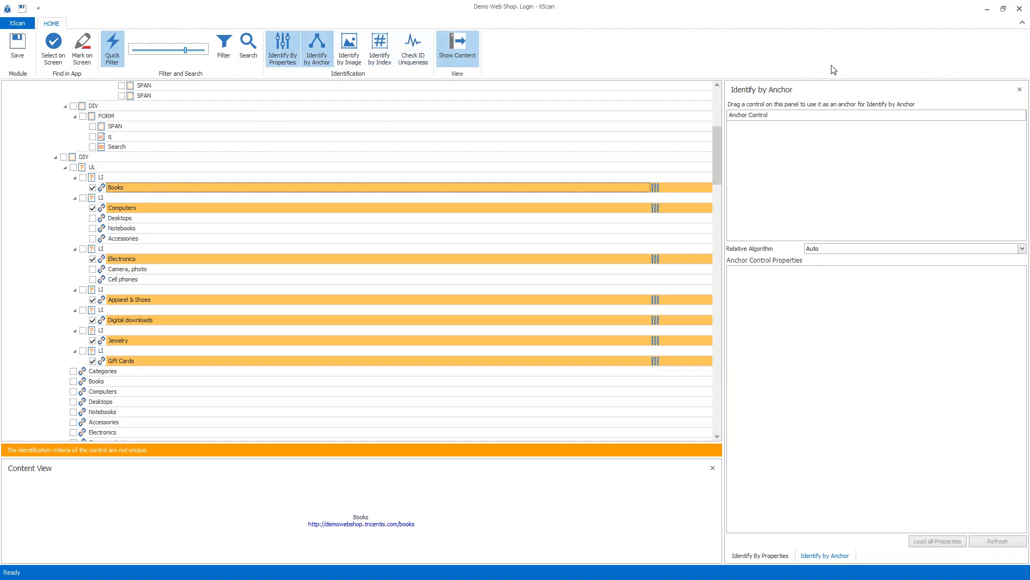
pyautogui.click(1020, 89)
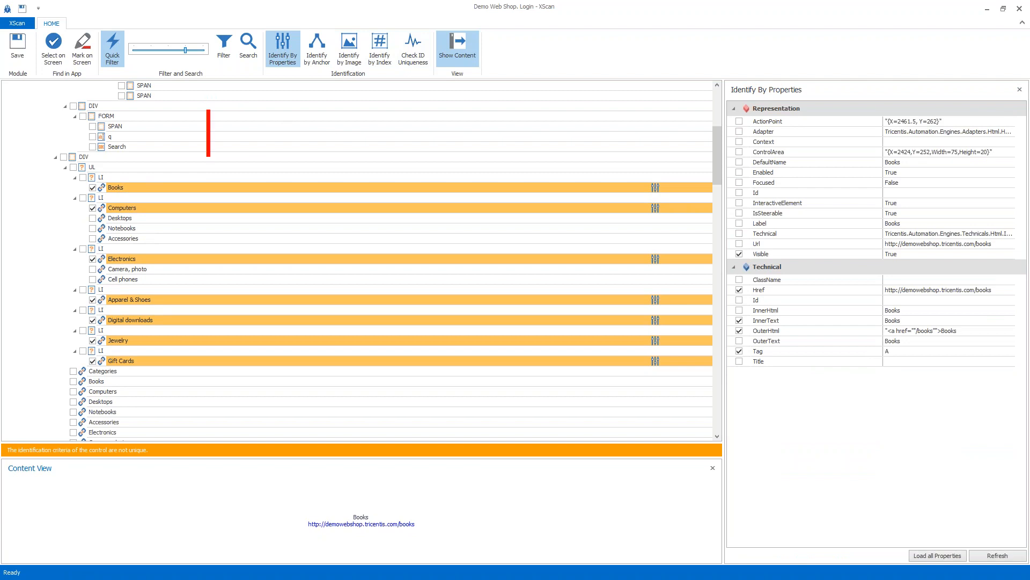
pyautogui.write('1. own properties')
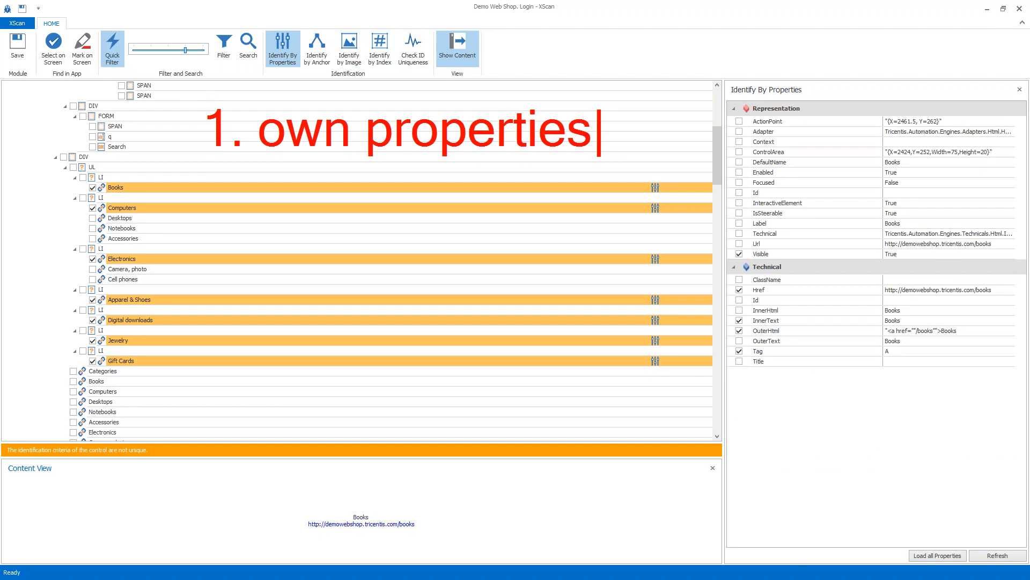
pyautogui.press('Return')
pyautogui.write('2. par')
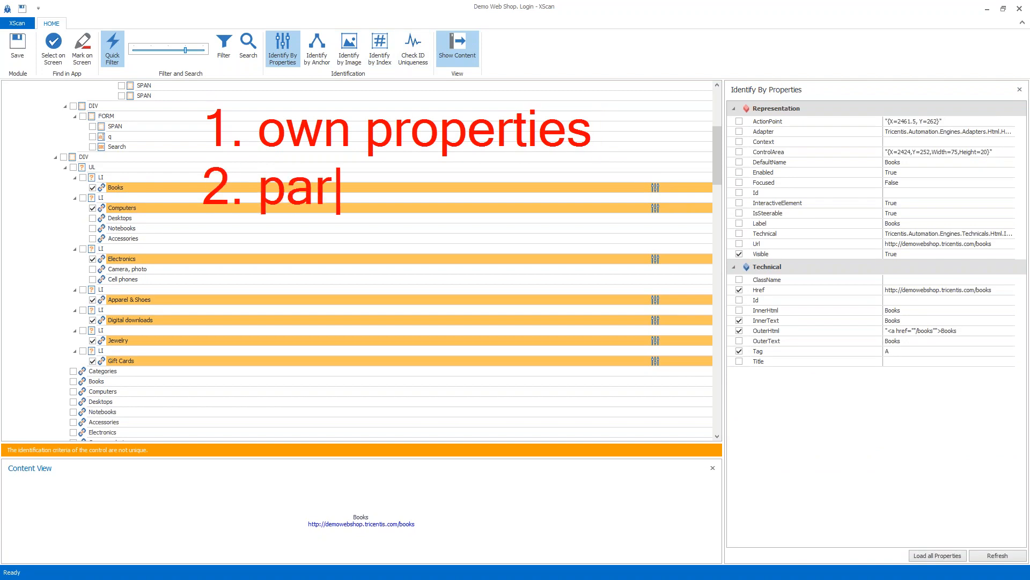
pyautogui.write('ent properties')
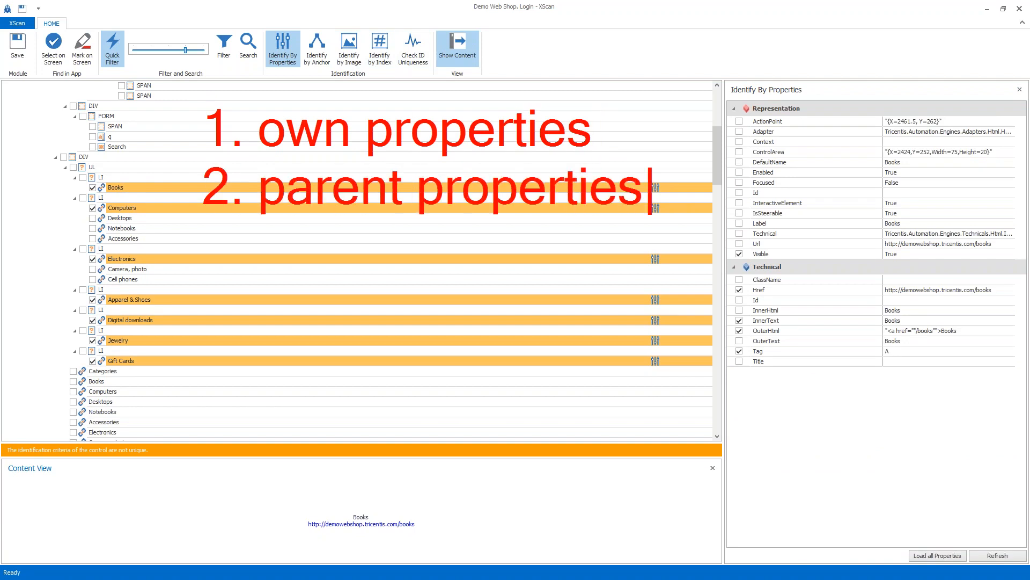
pyautogui.press('Return')
pyautogui.write('3. anchor#')
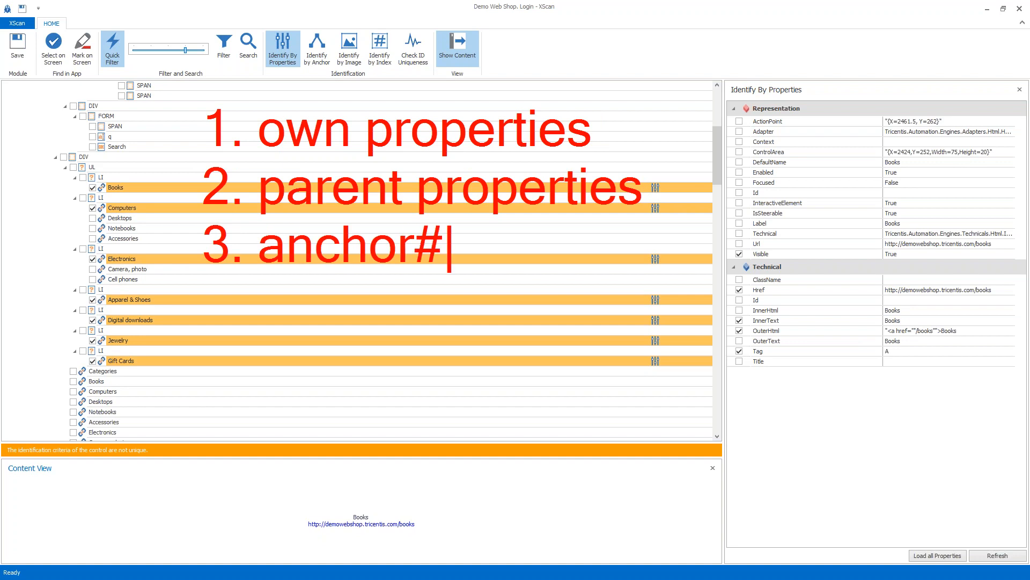
pyautogui.press('BackSpace')
pyautogui.press('Return')
pyautogui.write('4. ')
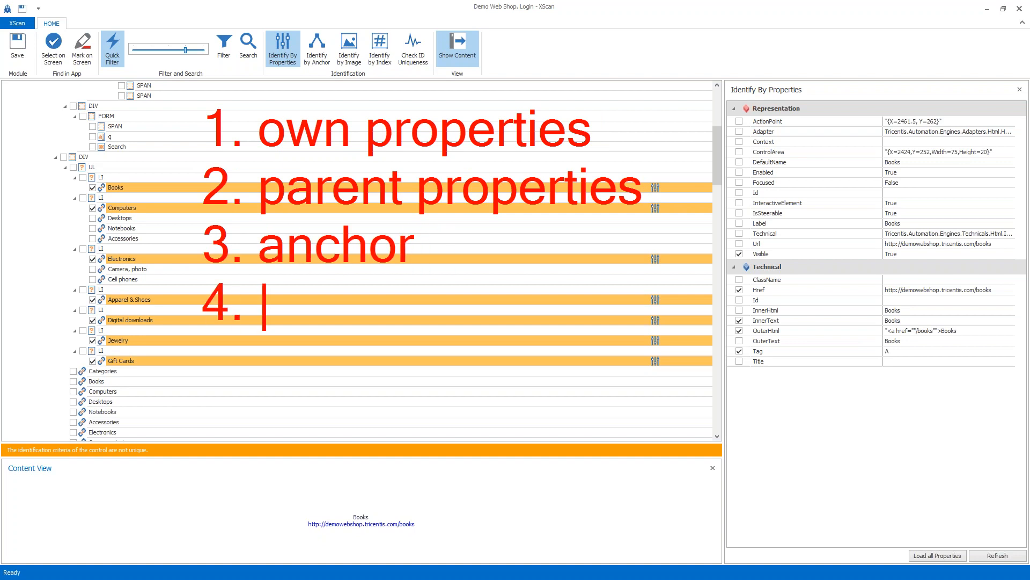
pyautogui.write('image')
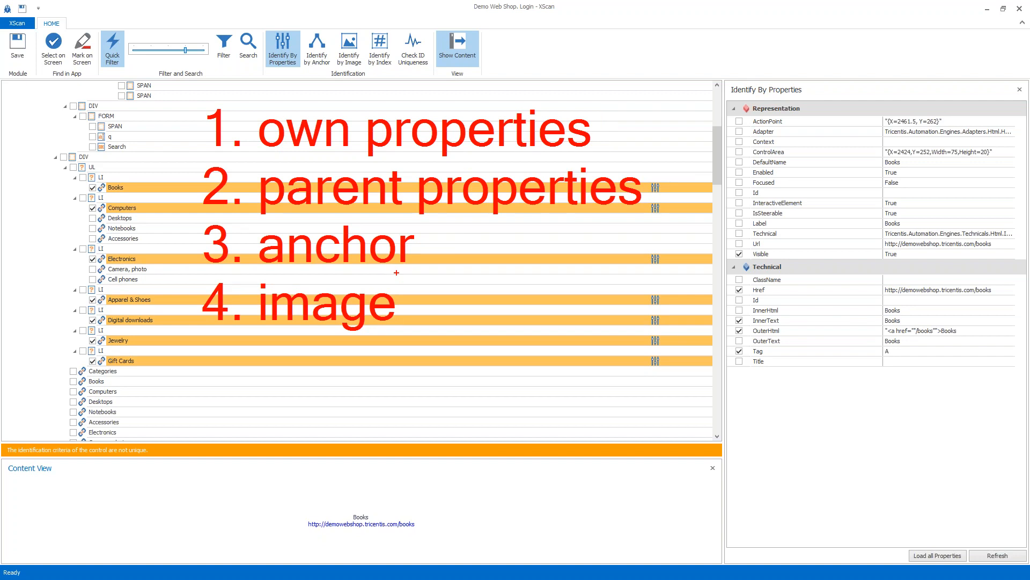
pyautogui.press('Escape')
# - Open identification by image for the header Books link
pyautogui.click(113, 187)
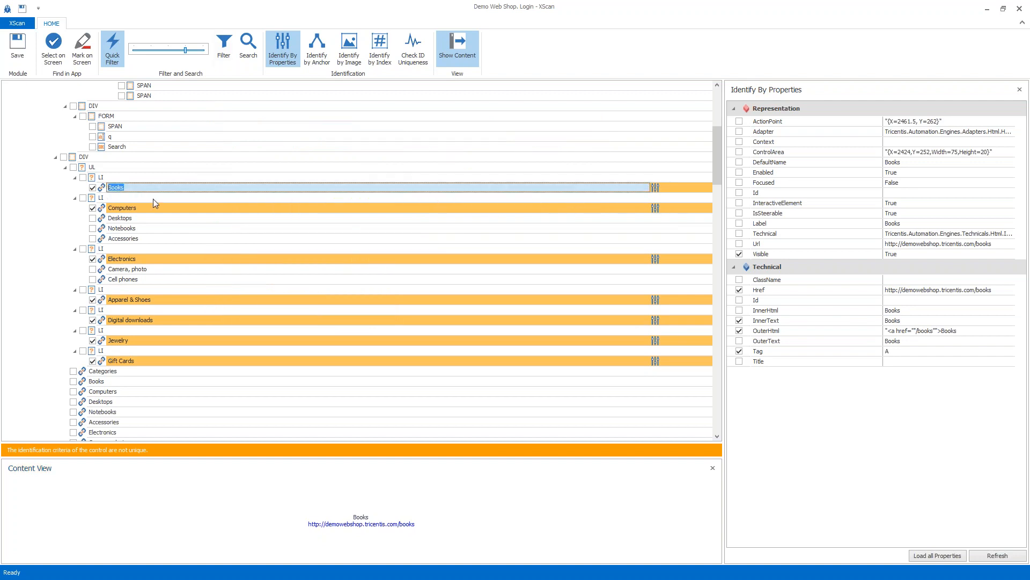
pyautogui.click(102, 189)
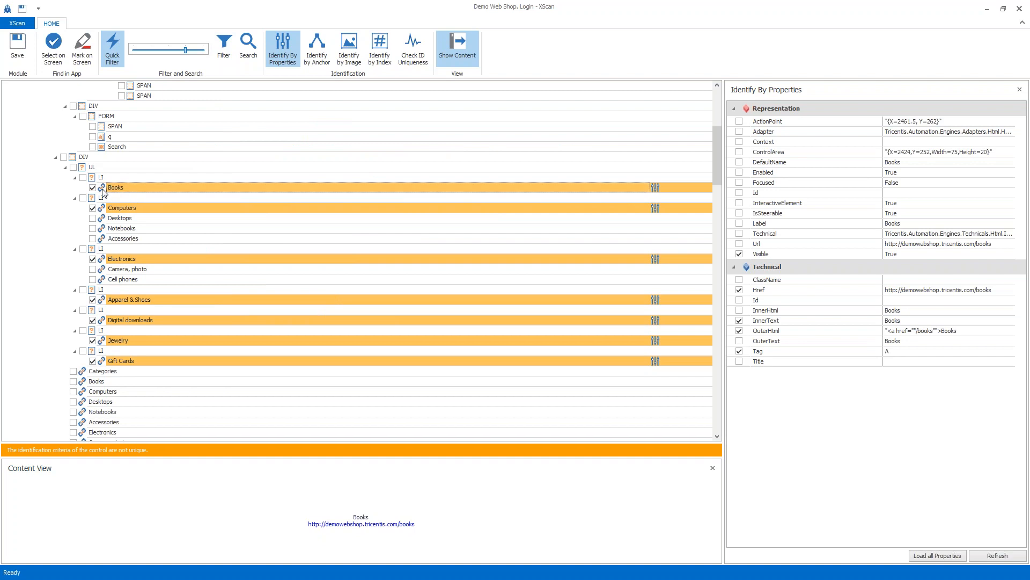
pyautogui.hotkey('ctrl', '2')
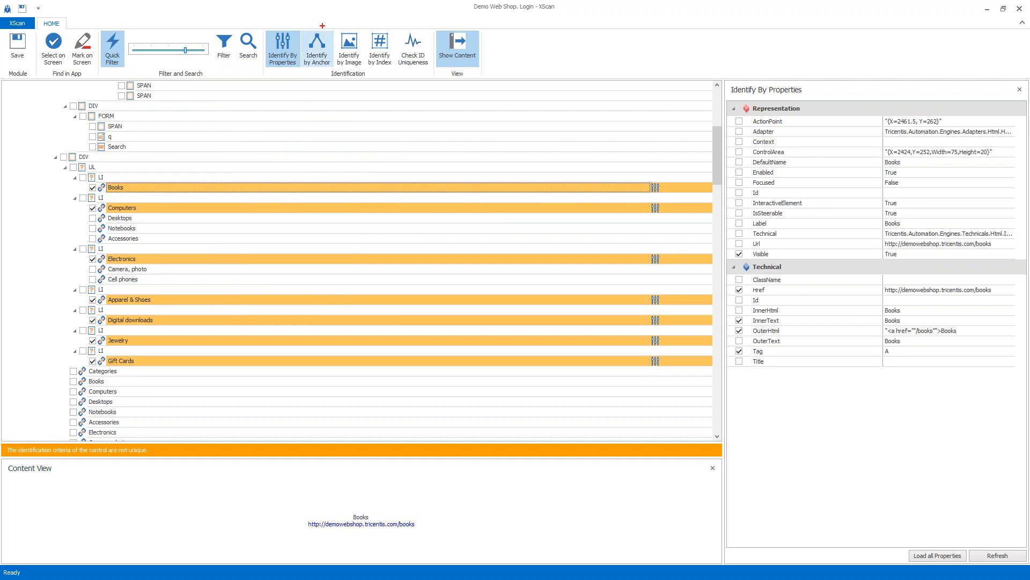
pyautogui.moveTo(334, 27); pyautogui.dragTo(368, 78)
pyautogui.press('Escape')
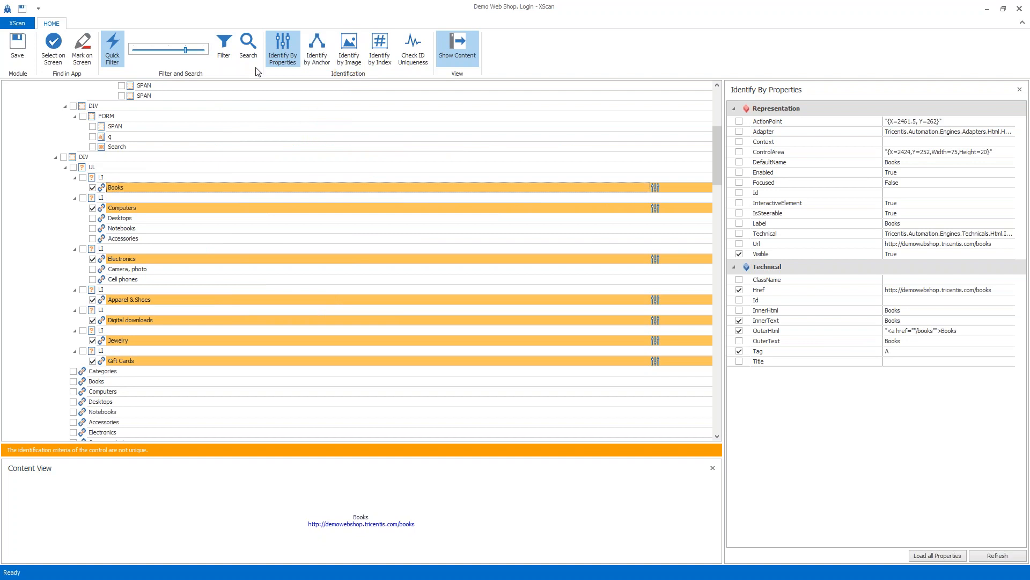
pyautogui.click(356, 55)
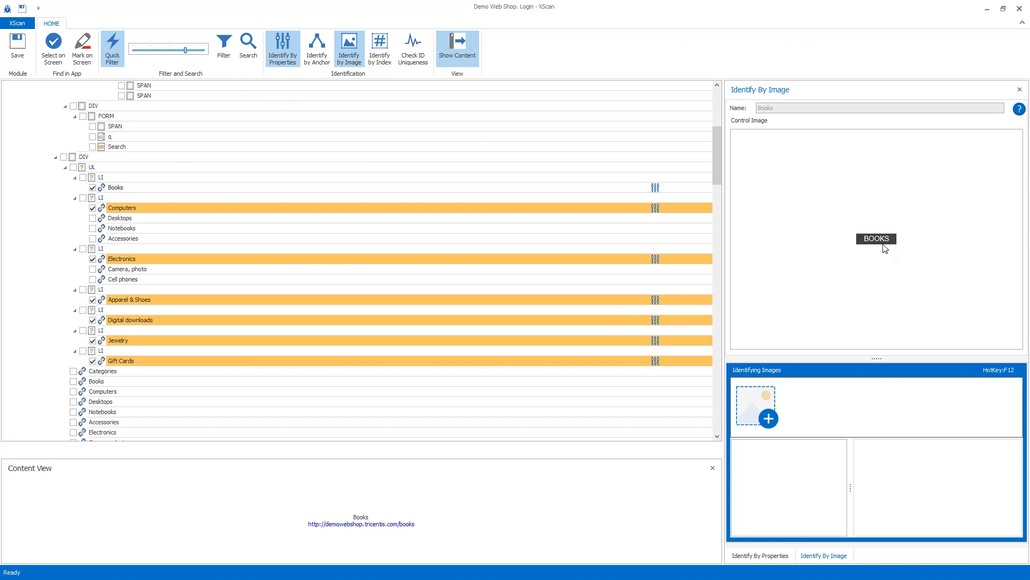
# - Add the Demo Web Shop logo area as an identifying image for the header Books link, without considering images in the control search
pyautogui.click(769, 419)
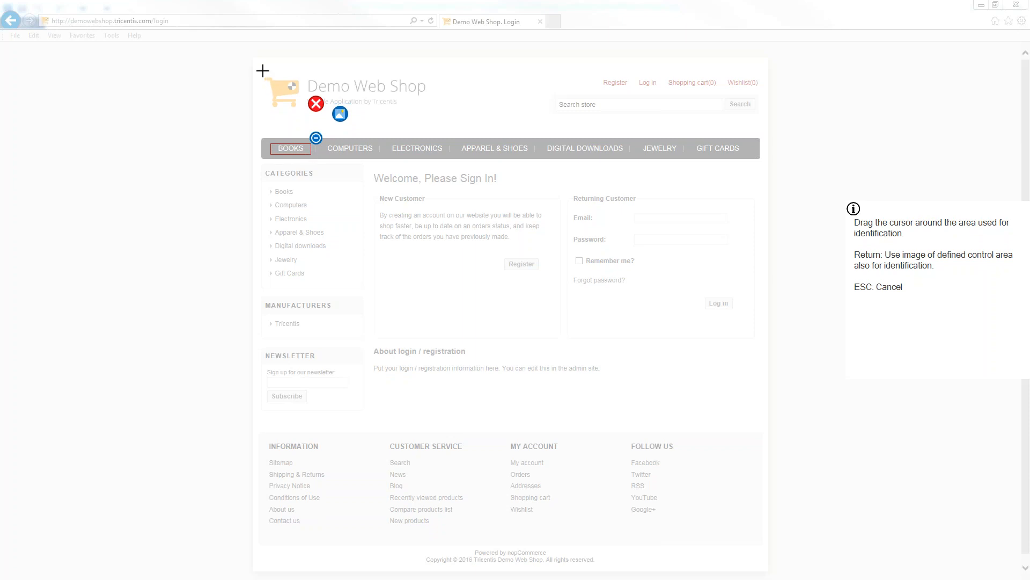
pyautogui.moveTo(259, 66); pyautogui.dragTo(439, 116)
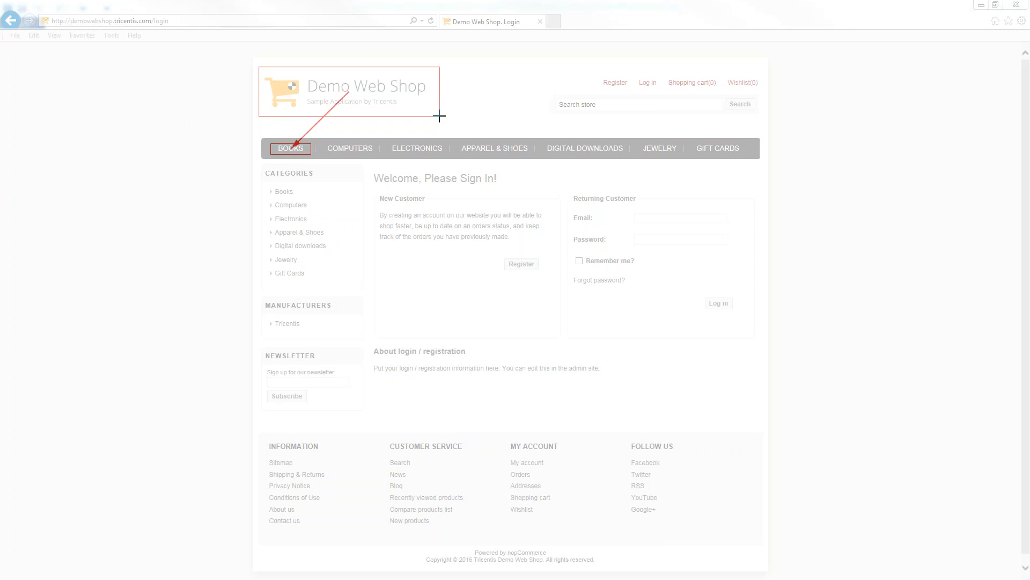
pyautogui.moveTo(439, 116); pyautogui.dragTo(445, 116)
pyautogui.moveTo(445, 117); pyautogui.dragTo(445, 115)
pyautogui.moveTo(444, 116); pyautogui.dragTo(445, 116)
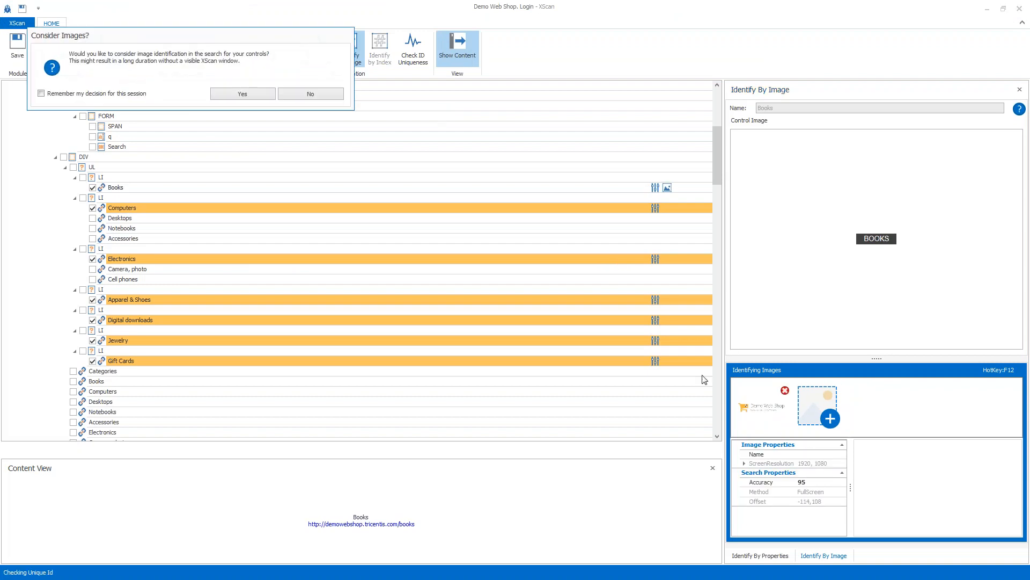
pyautogui.click(306, 95)
# - Add the Books link's own area as a second identifying image, and inspect the search properties of both images
pyautogui.click(831, 419)
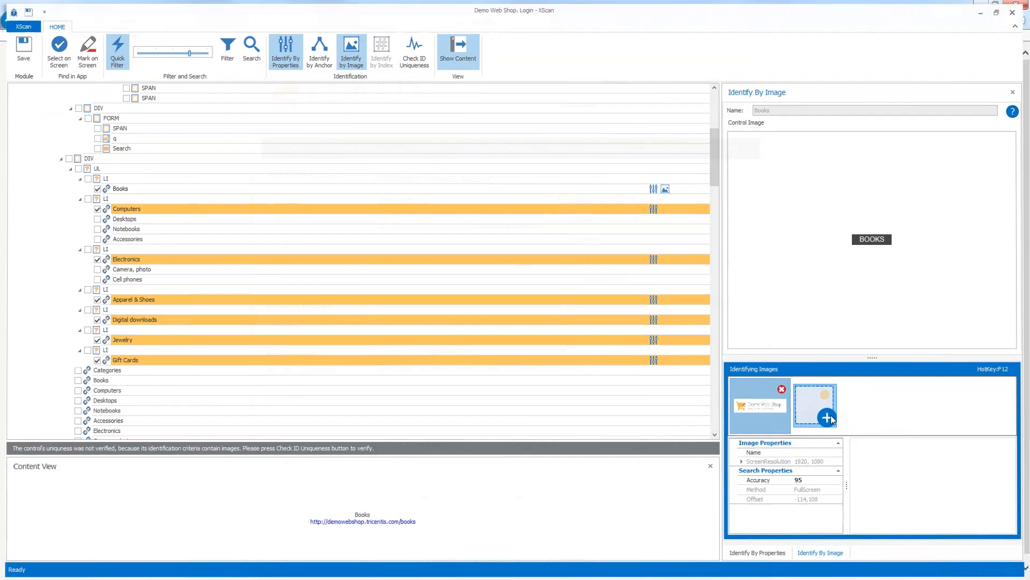
pyautogui.moveTo(274, 144); pyautogui.dragTo(311, 155)
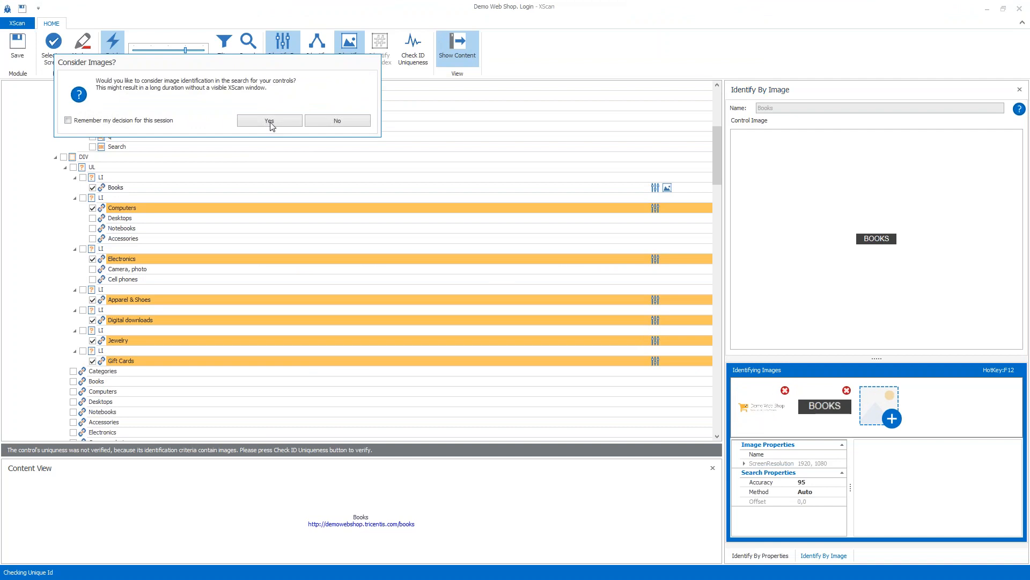
pyautogui.click(322, 123)
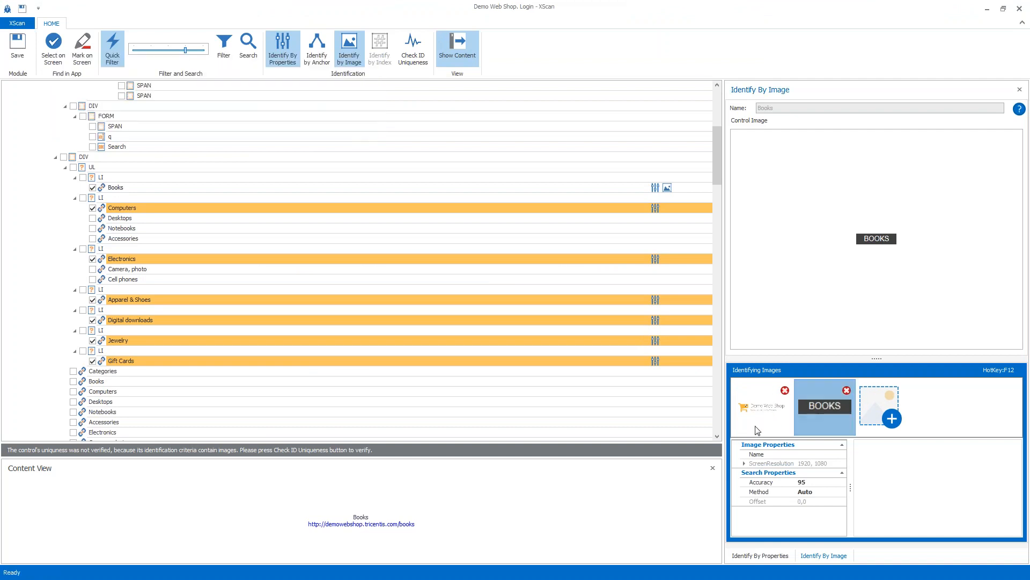
pyautogui.click(778, 409)
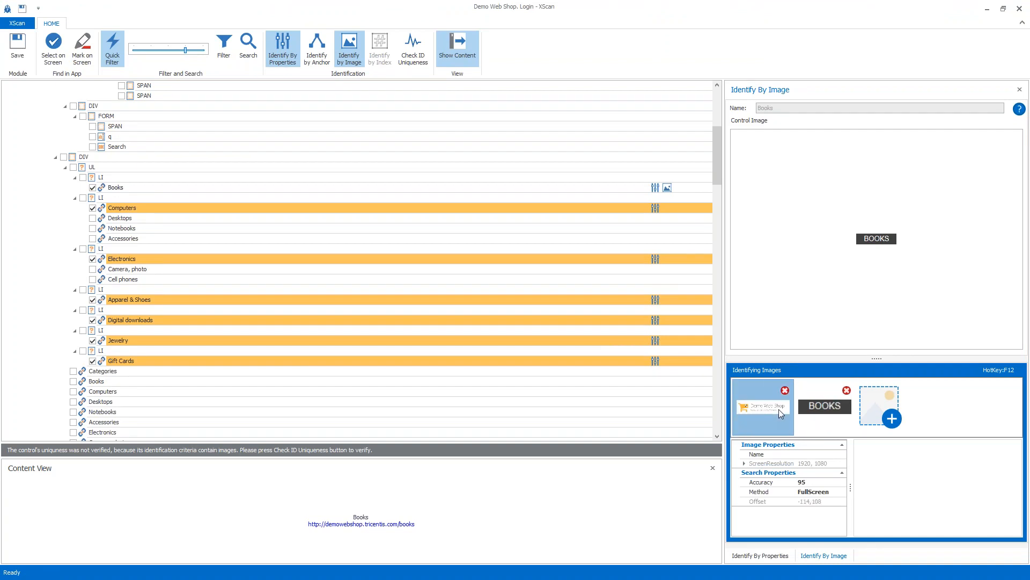
pyautogui.click(806, 410)
pyautogui.click(775, 408)
pyautogui.click(806, 482)
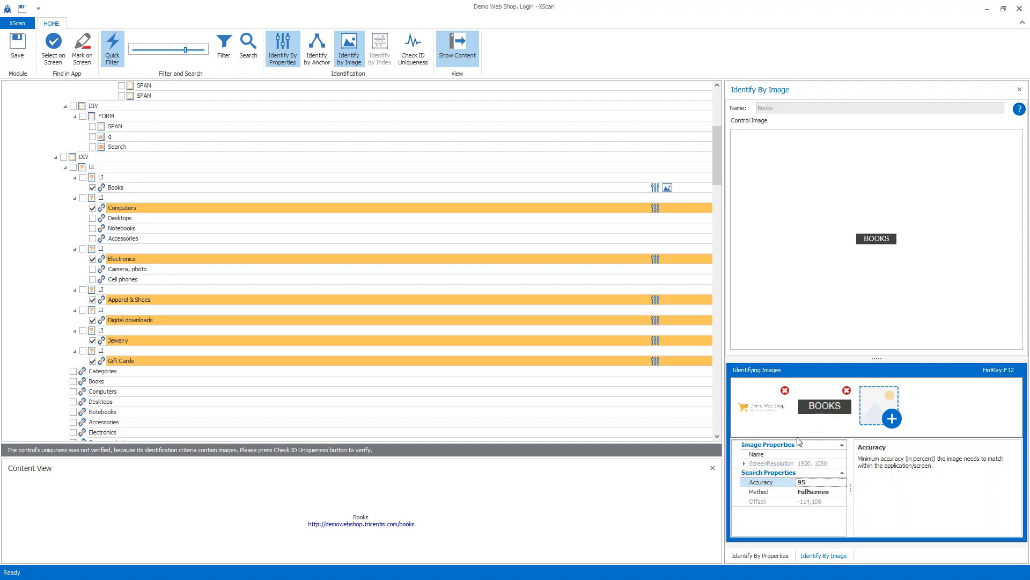
# - Remove both identifying images from the header Books link and close the image identification view
pyautogui.click(785, 391)
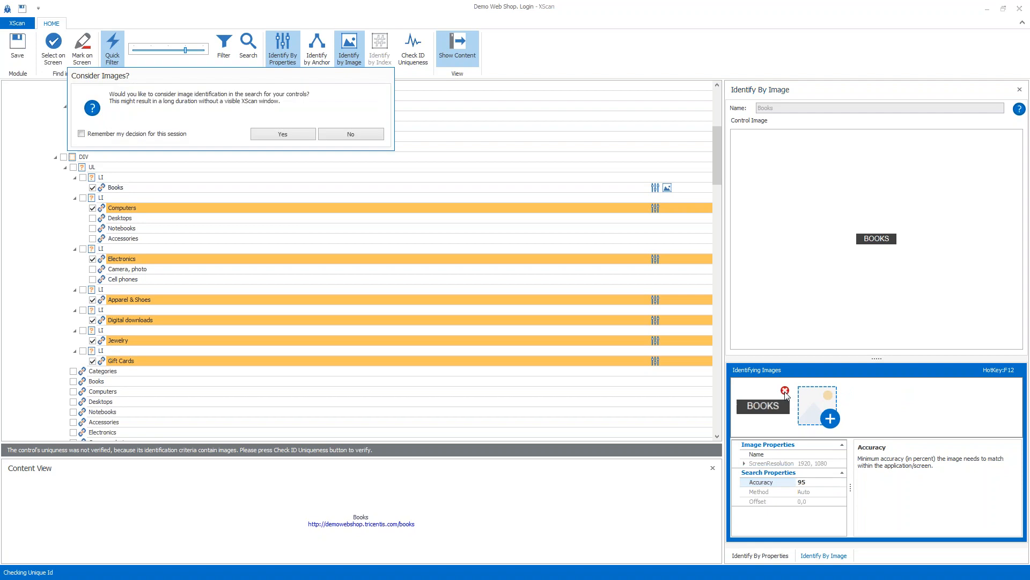
pyautogui.click(347, 135)
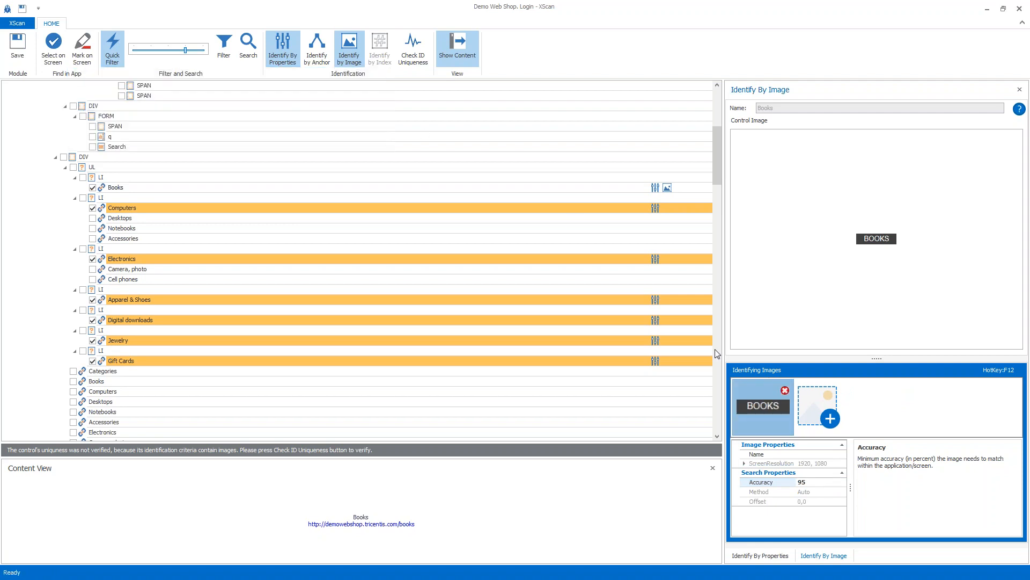
pyautogui.click(785, 390)
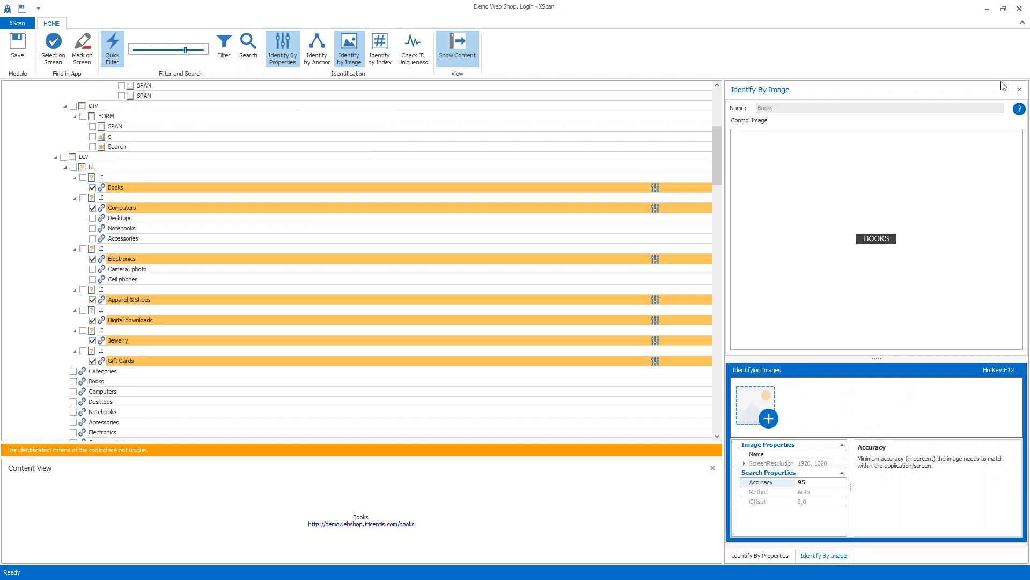
pyautogui.click(1019, 91)
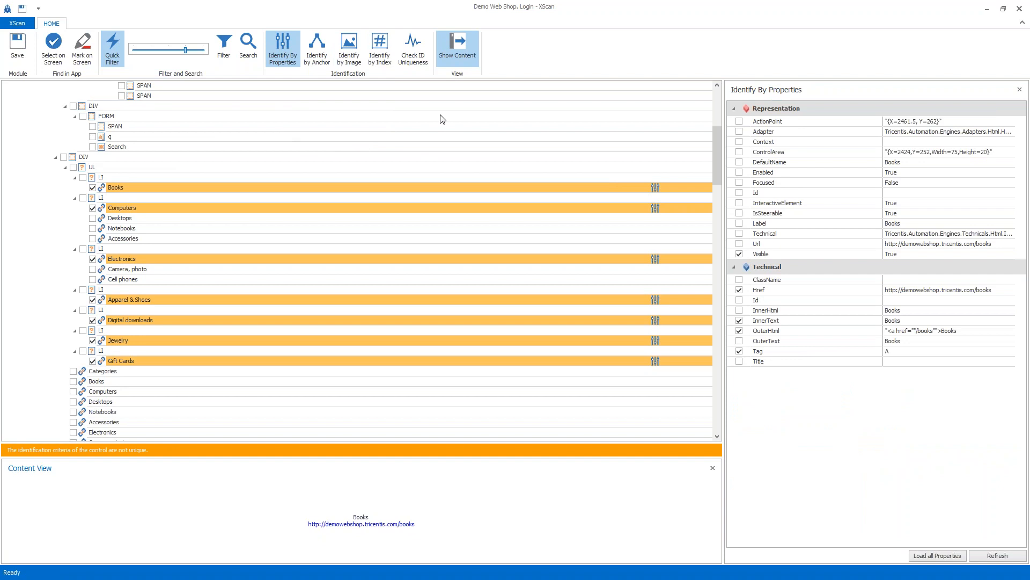
# - Select the header Books link, and restore the XScan window to a smaller size positioned over the shop's page
pyautogui.click(381, 65)
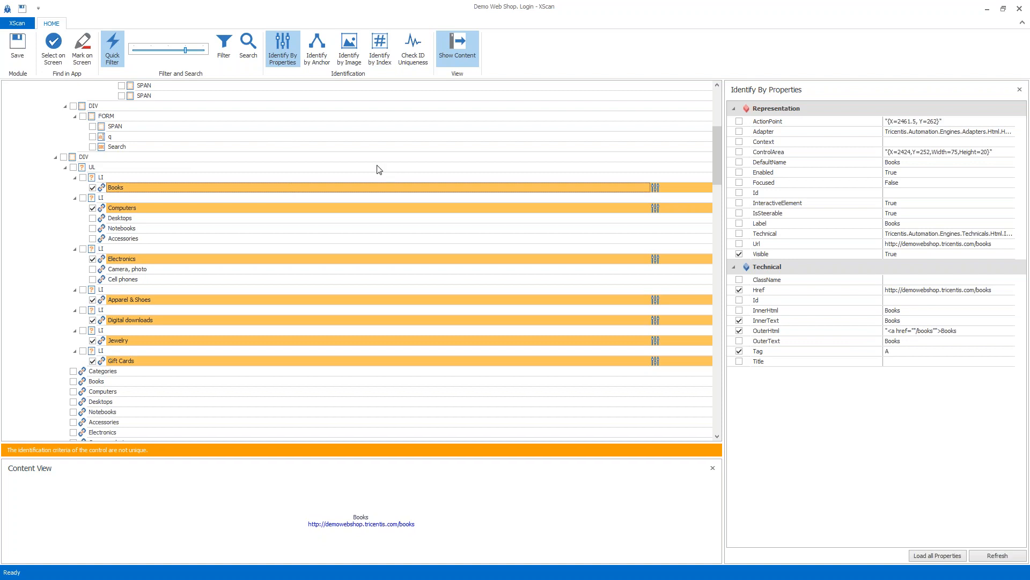
pyautogui.click(242, 187)
pyautogui.doubleClick(581, 8)
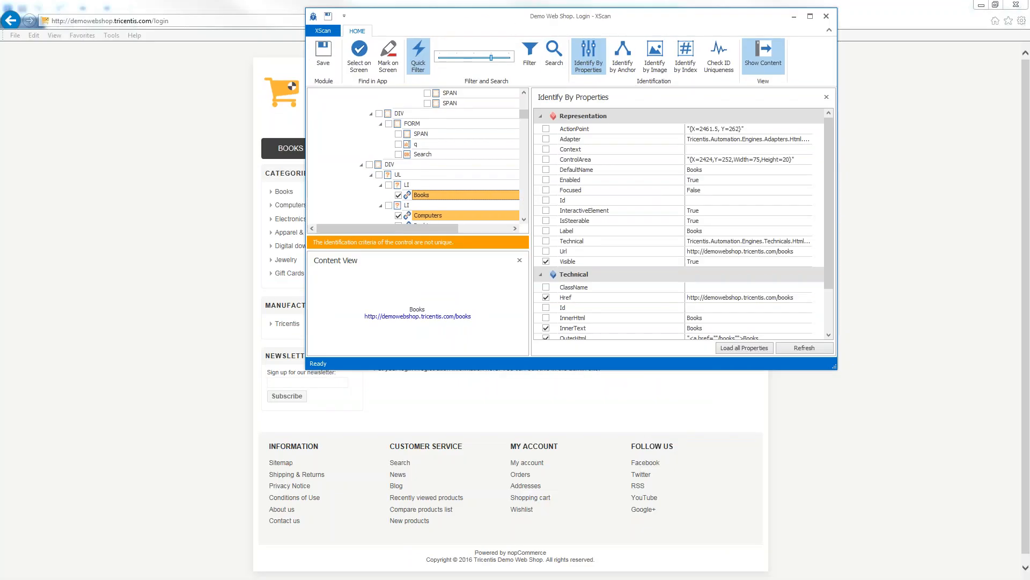
pyautogui.moveTo(537, 34); pyautogui.dragTo(481, 30)
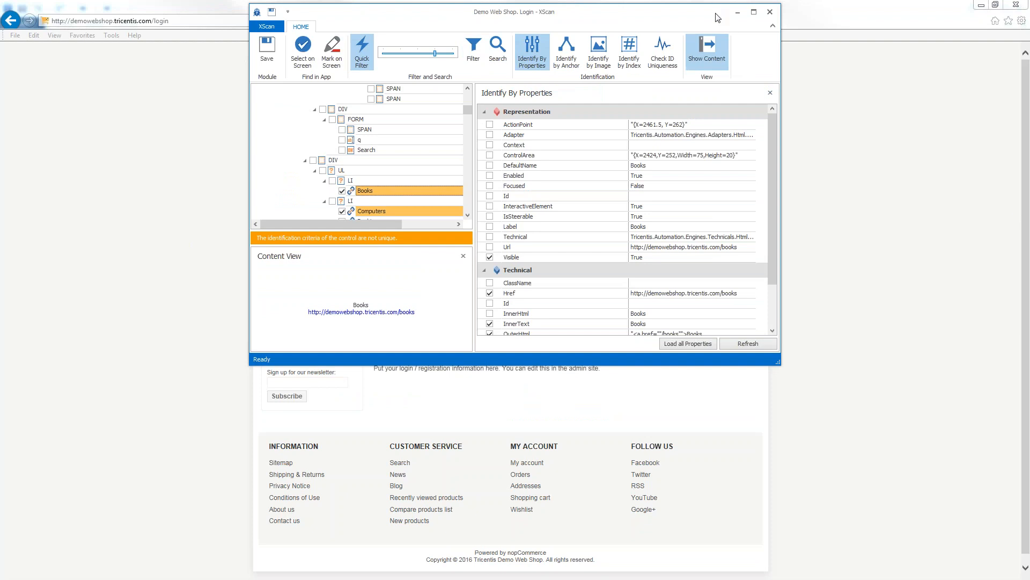
pyautogui.moveTo(716, 14); pyautogui.dragTo(722, 17)
pyautogui.moveTo(934, 110); pyautogui.dragTo(725, 124)
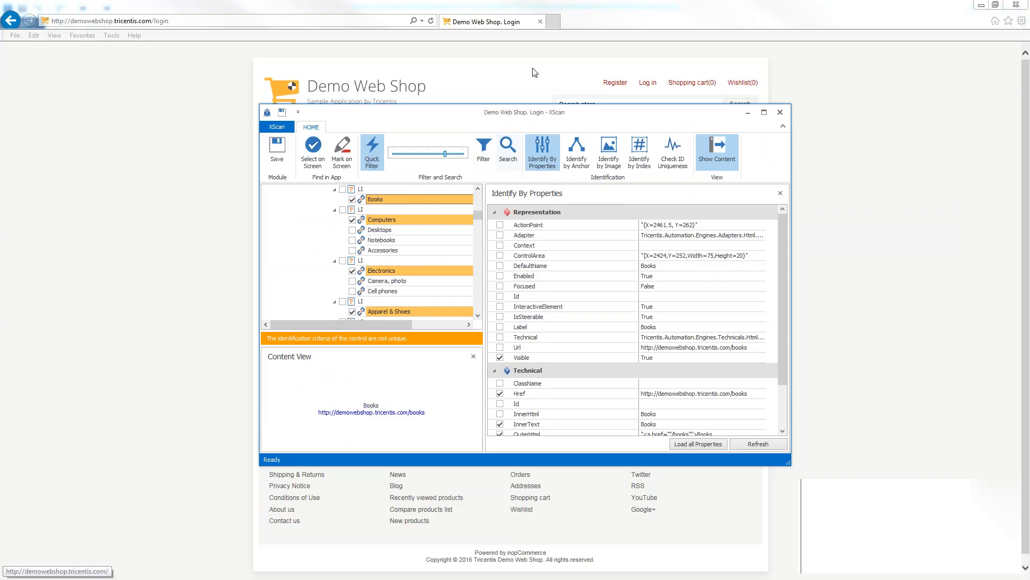
pyautogui.moveTo(522, 122); pyautogui.dragTo(500, 75)
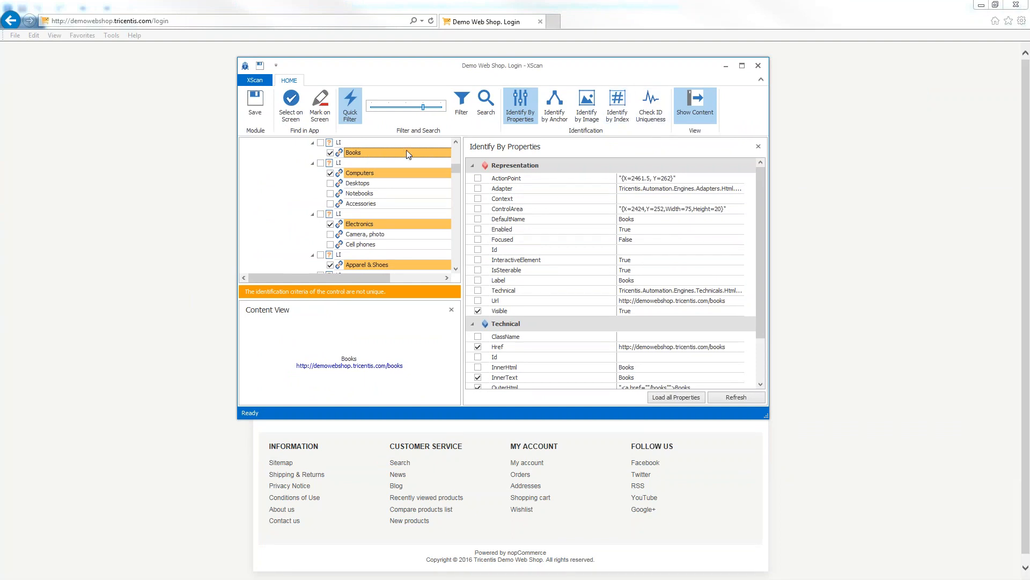
# - Identify the header Books link by Index 1 (of 2) and close the index identification view
pyautogui.click(610, 118)
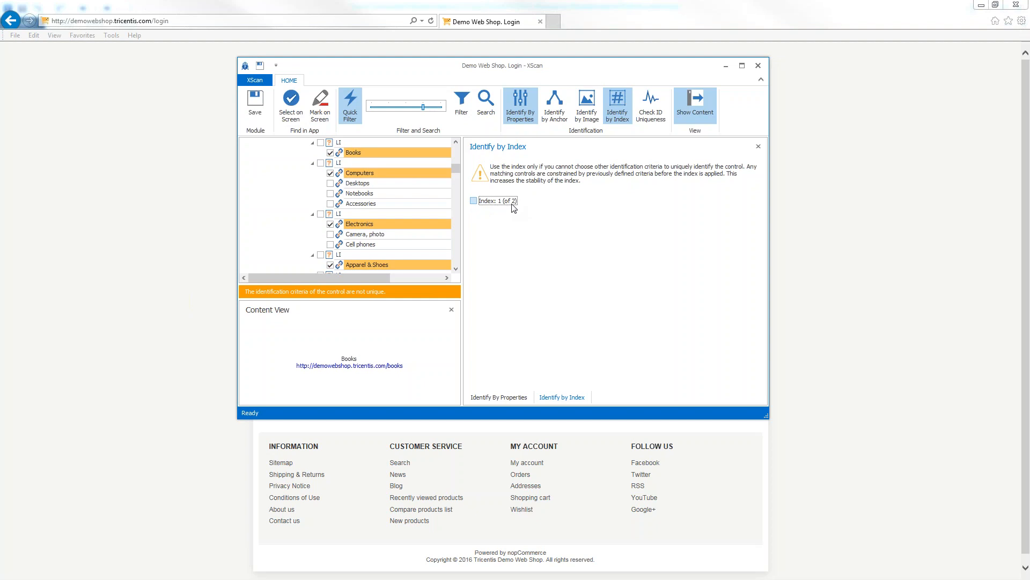
pyautogui.click(474, 202)
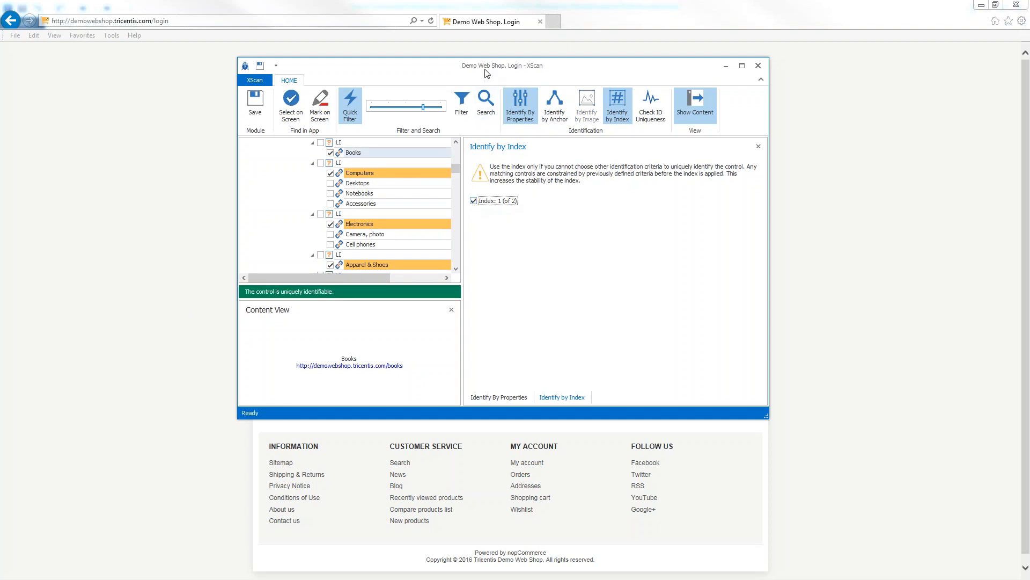
pyautogui.moveTo(485, 71); pyautogui.dragTo(475, 48)
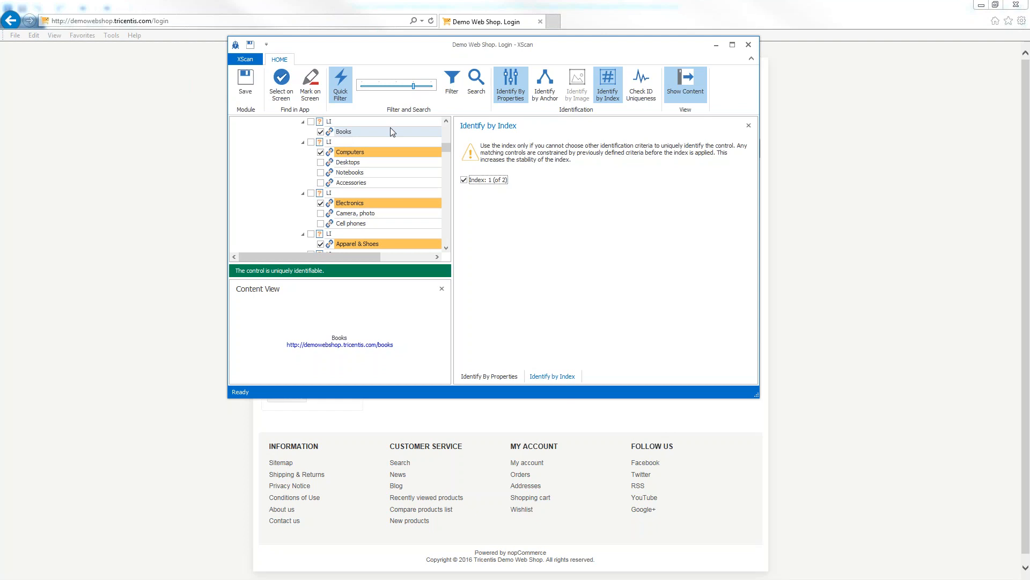
pyautogui.click(604, 92)
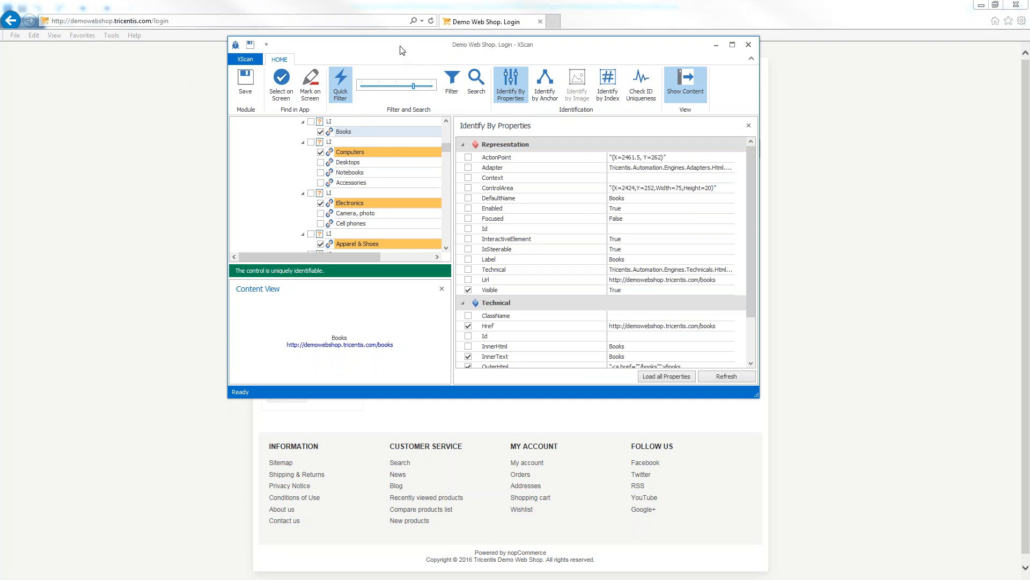
pyautogui.moveTo(399, 50); pyautogui.dragTo(400, 40)
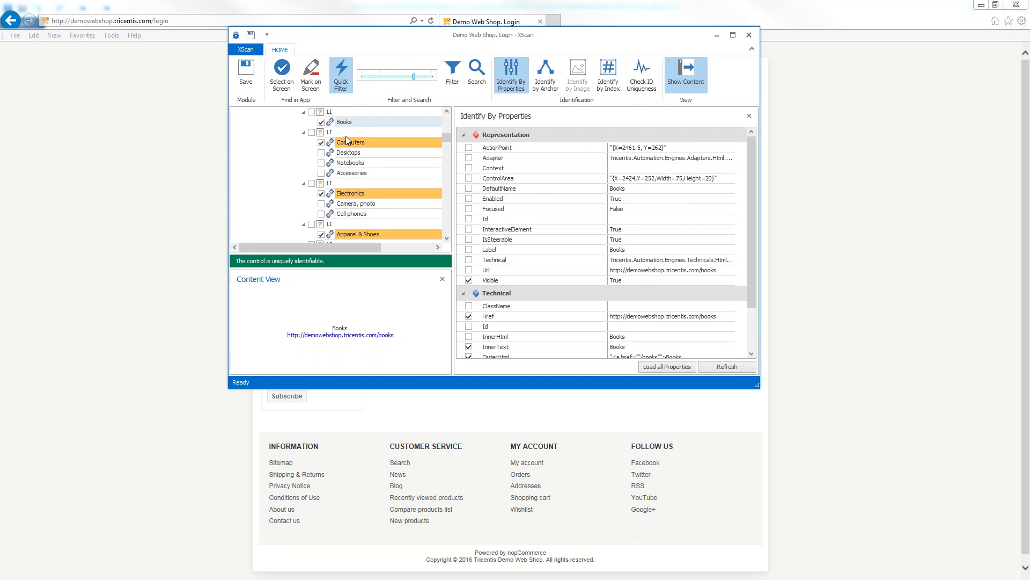
# - Include the header links' parent UL in the module and rename its first link control as Books
pyautogui.scroll(1, 347, 141)
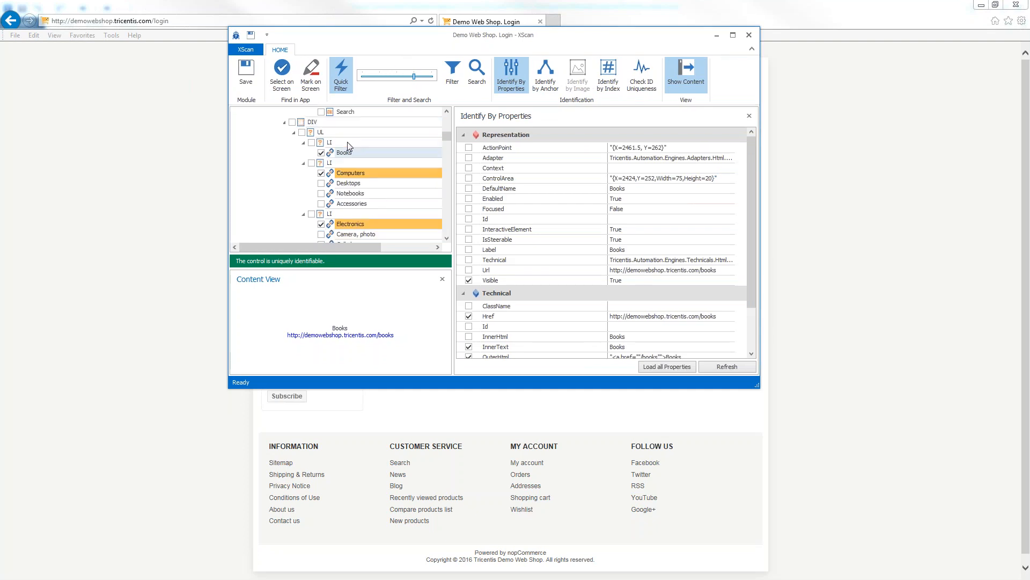
pyautogui.click(301, 132)
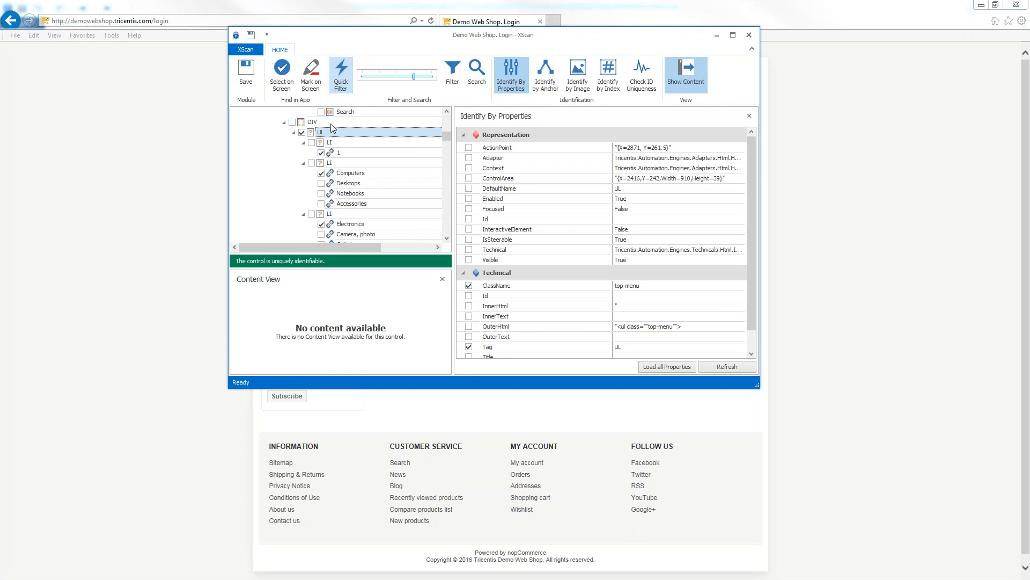
pyautogui.click(339, 153)
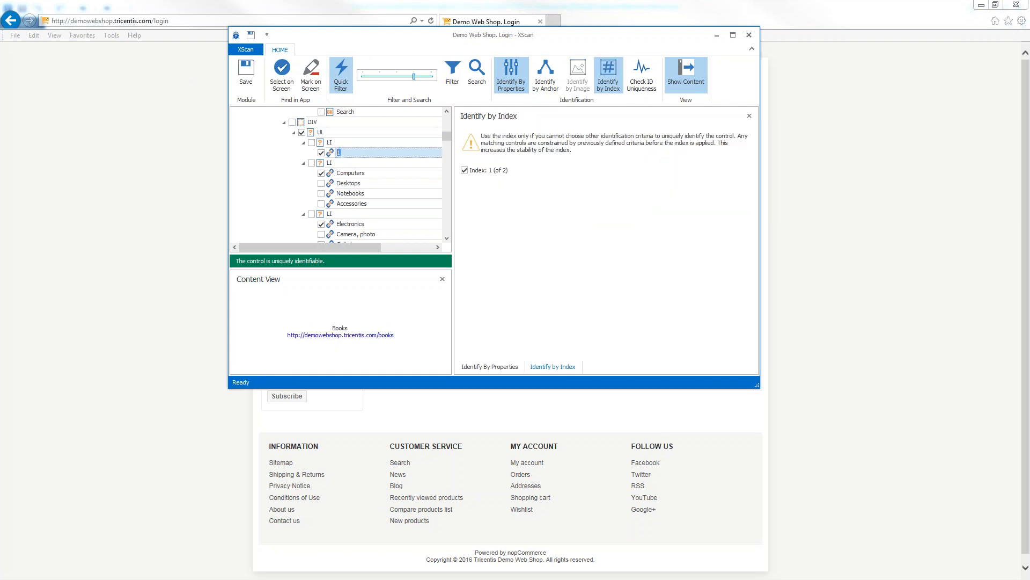
pyautogui.write('Books')
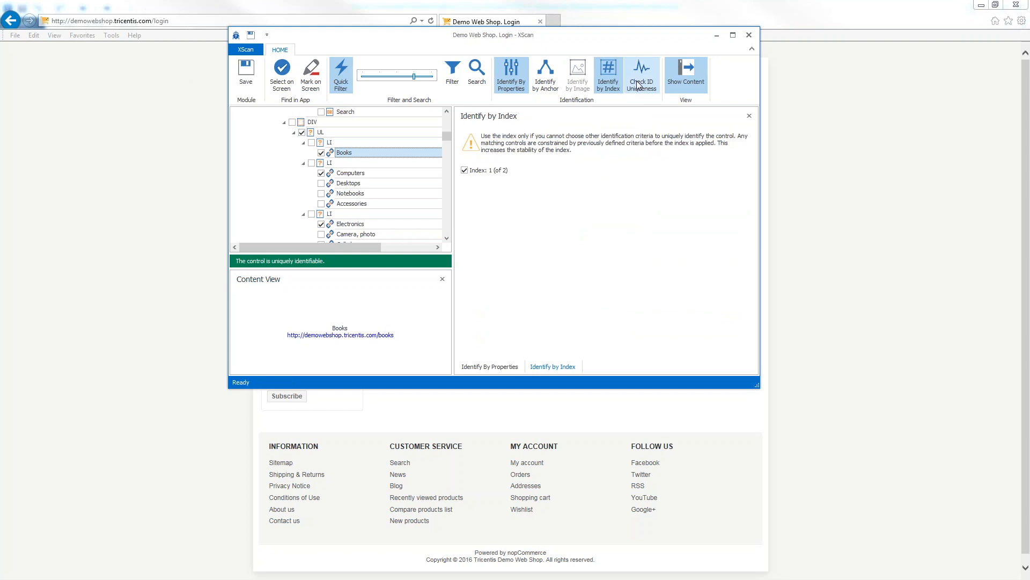
pyautogui.click(615, 83)
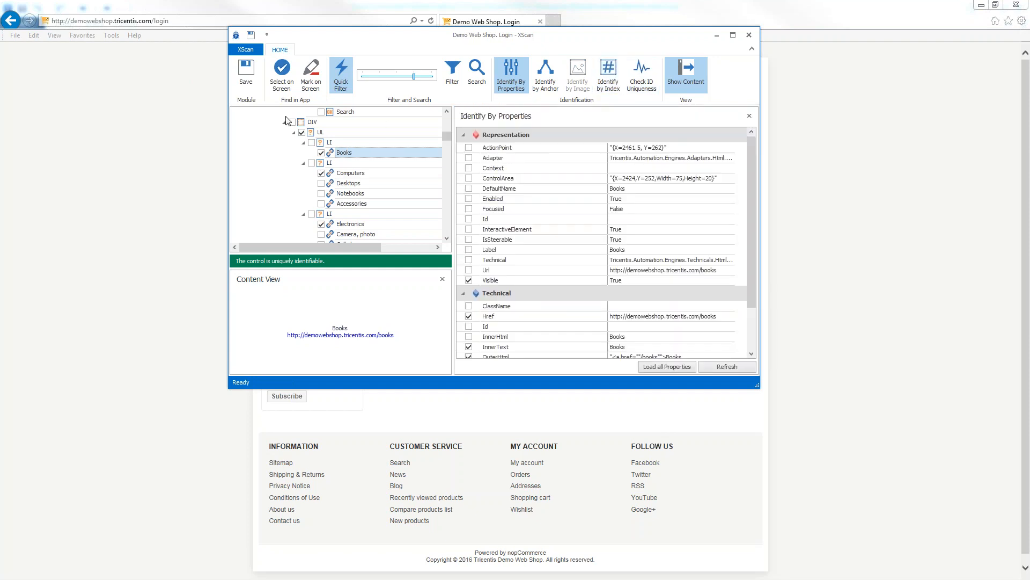
# - Save the scanned controls as a module and close XScan to return to Tosca Commander
pyautogui.click(247, 75)
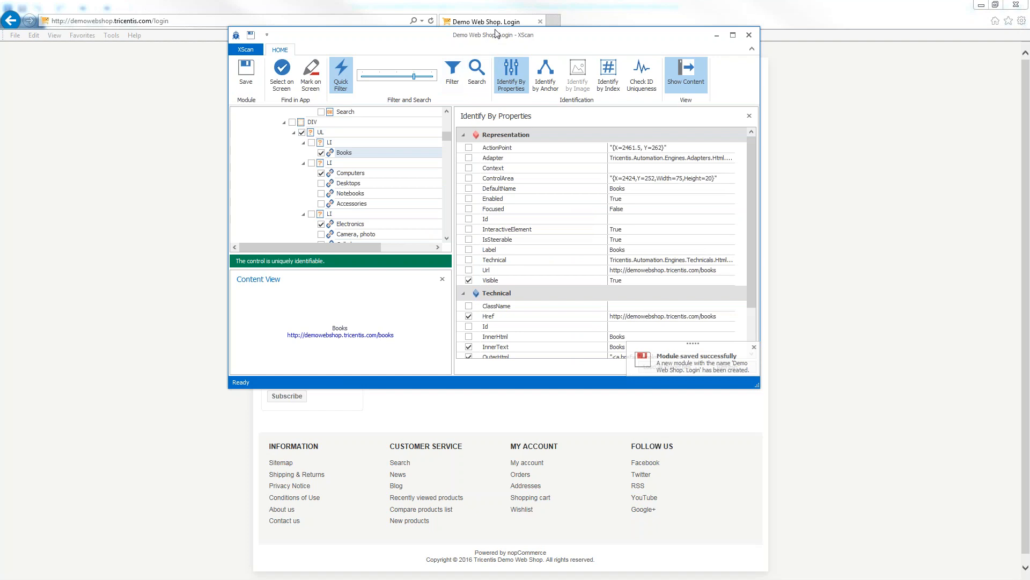
pyautogui.moveTo(496, 33); pyautogui.dragTo(326, 76)
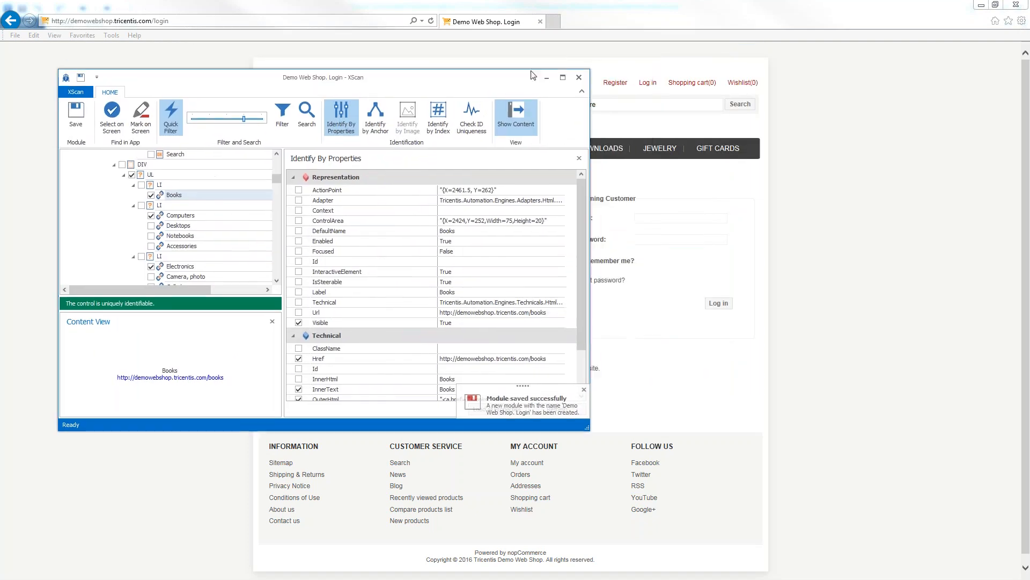
pyautogui.click(580, 79)
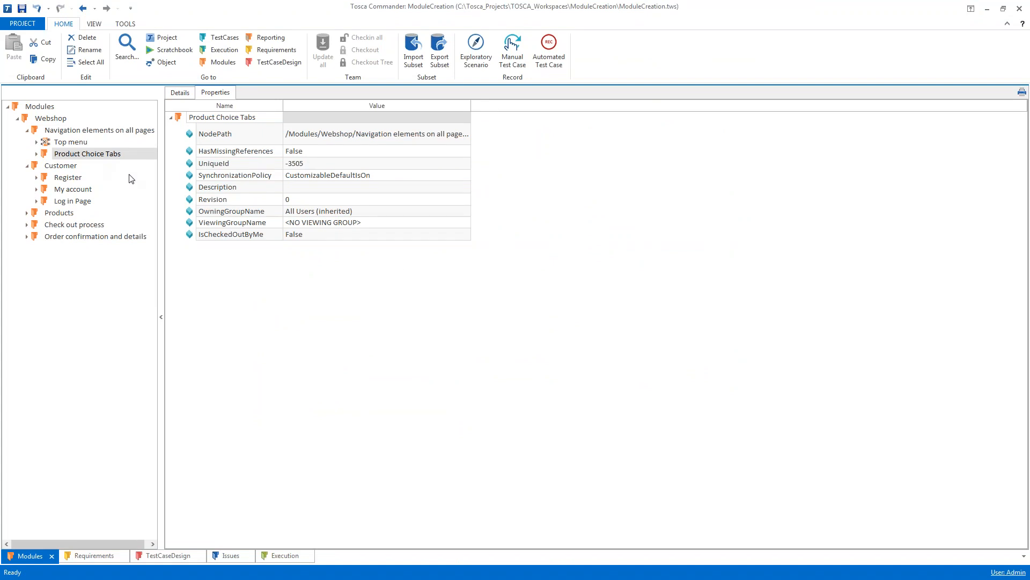
# - Rename the Demo Web Shop. Login module in the Product Choice Tabs folder as Product Tabs
pyautogui.click(36, 154)
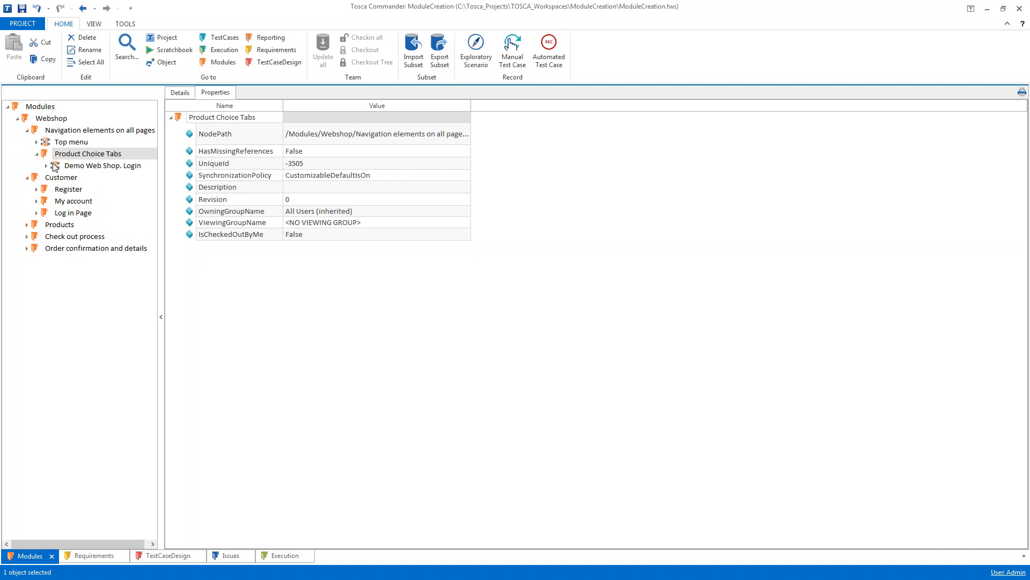
pyautogui.click(73, 167)
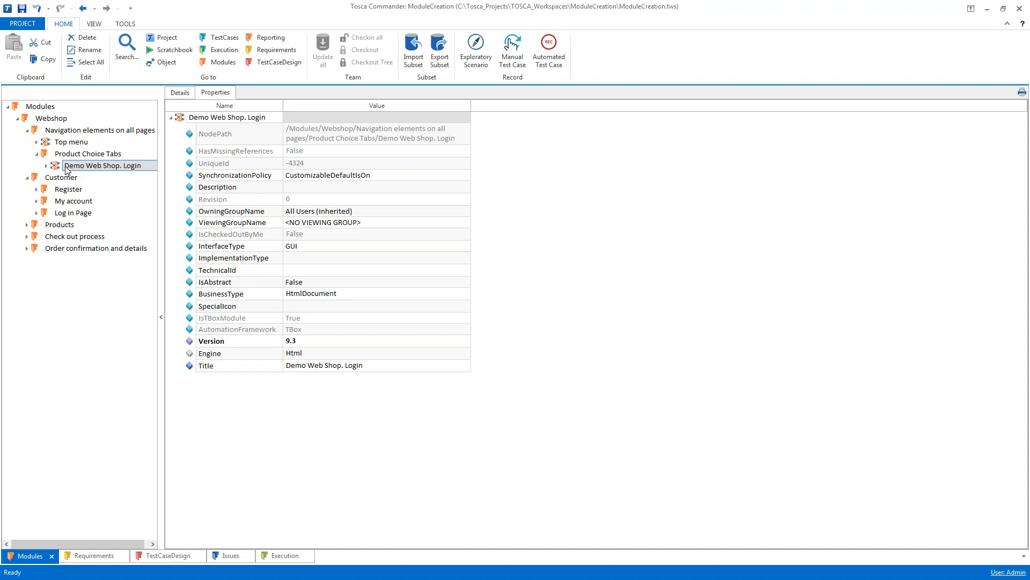
pyautogui.doubleClick(67, 169)
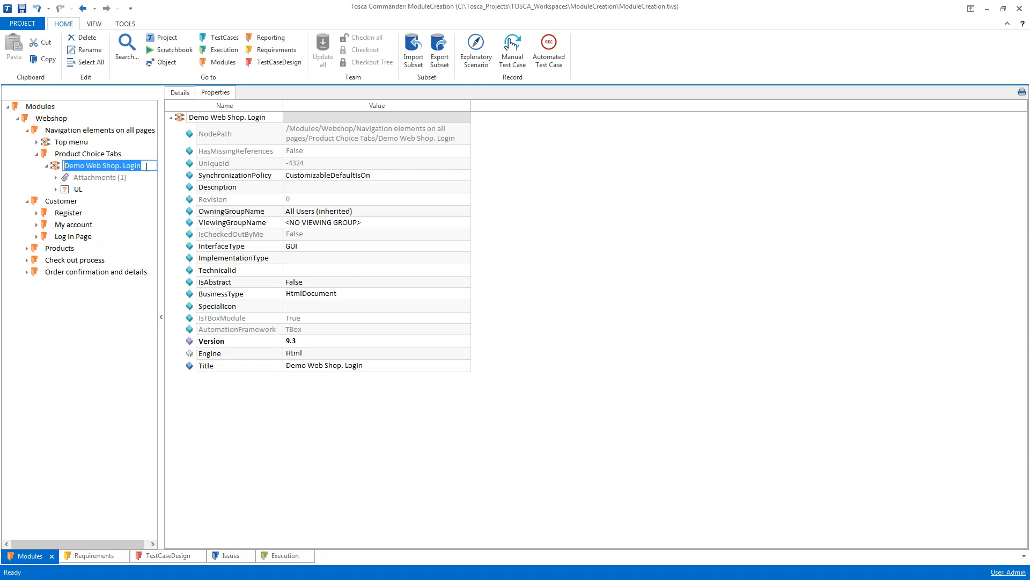
pyautogui.write('Product')
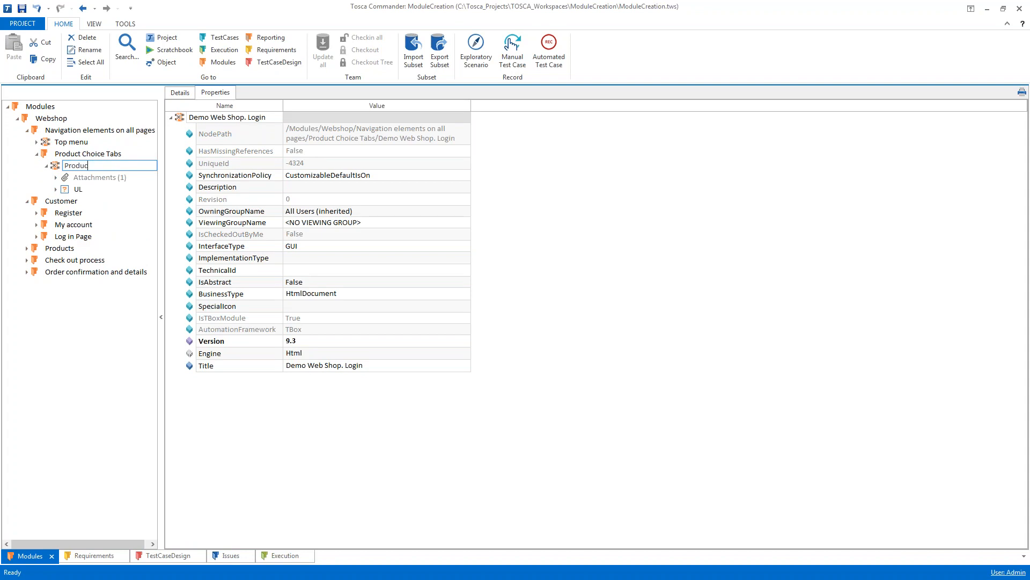
pyautogui.write(' Tabs')
pyautogui.press('Return')
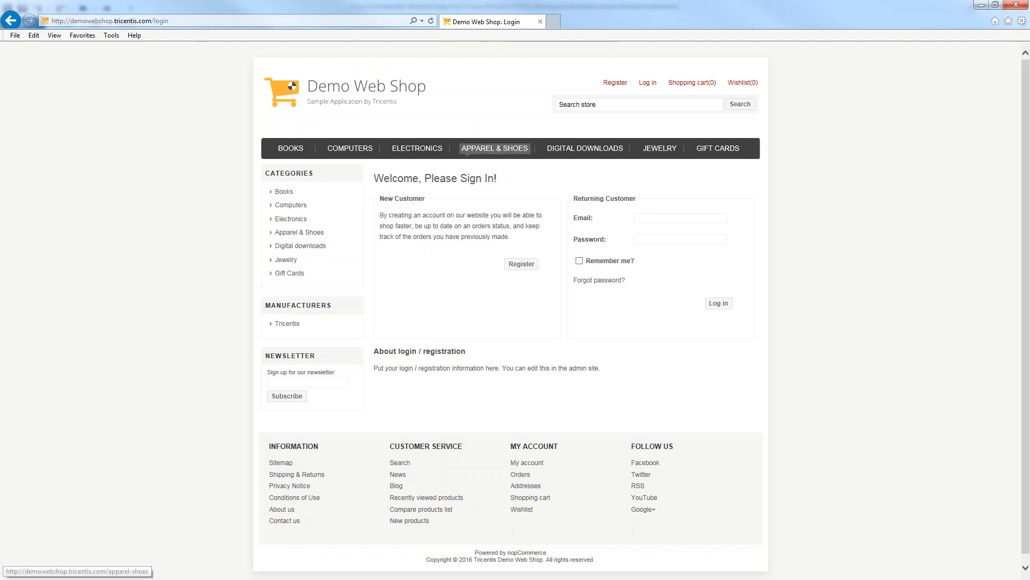
# - Open the web shop's Apparel & Shoes and Electronics pages to compare their browser tab titles, and switch back to Tosca Commander
pyautogui.click(497, 149)
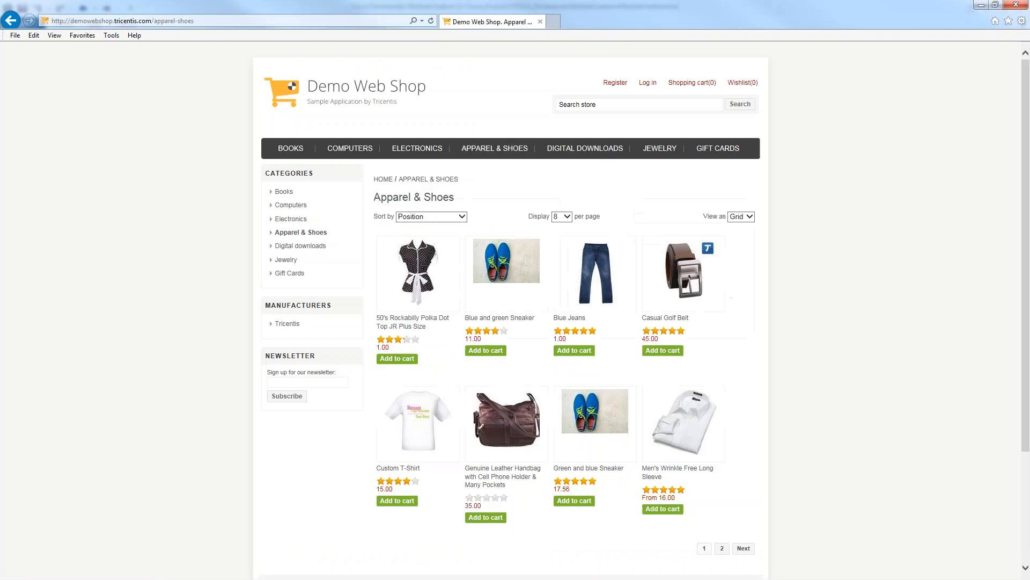
pyautogui.click(424, 148)
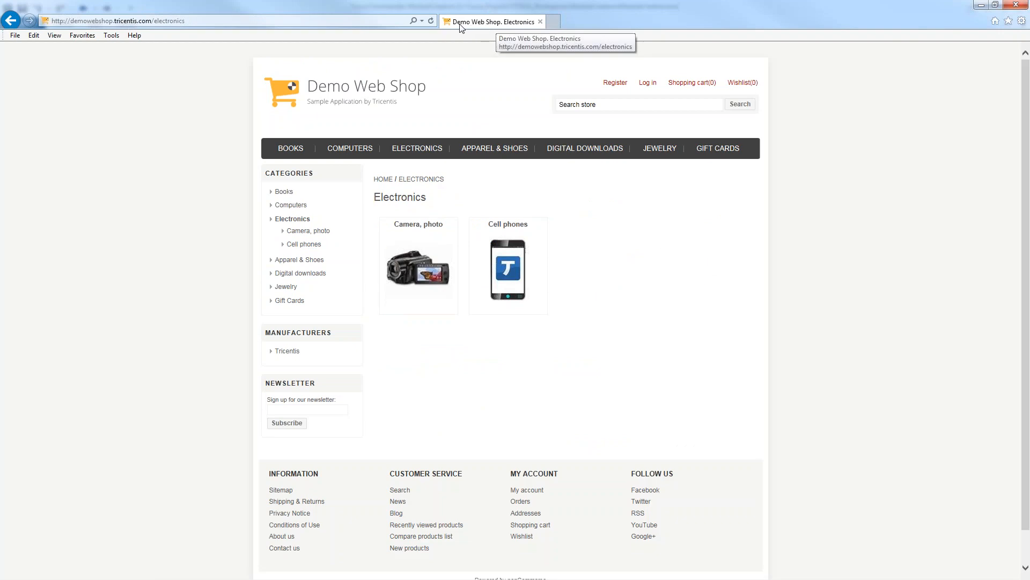
pyautogui.moveTo(439, 151)
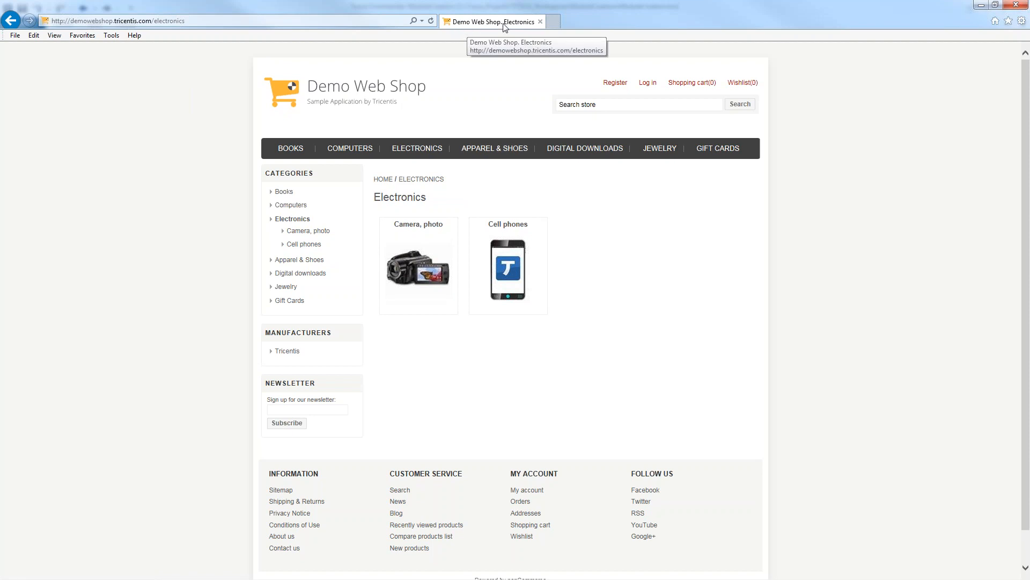
pyautogui.press('alt')
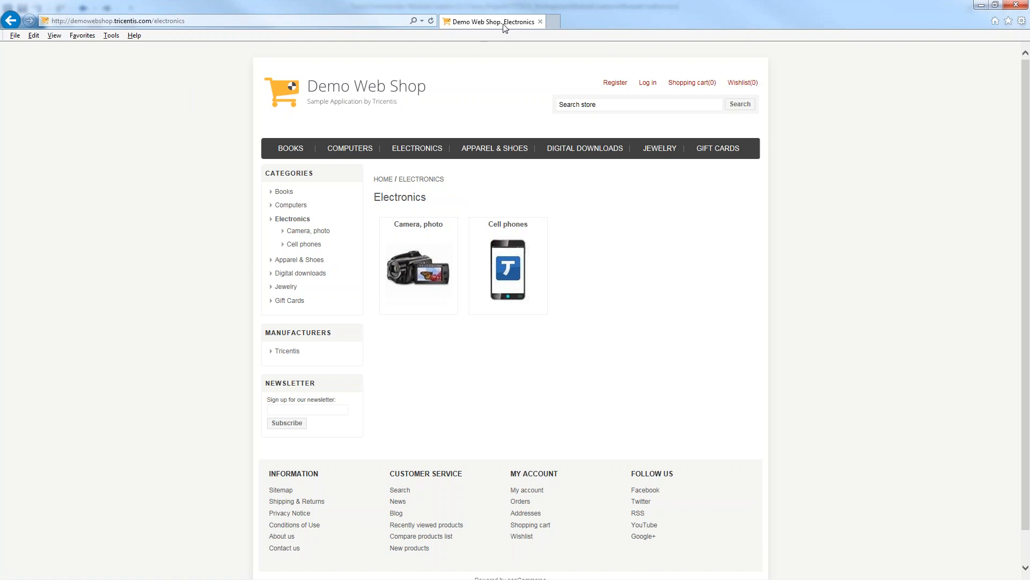
pyautogui.hotkey('alt', 'Tab')
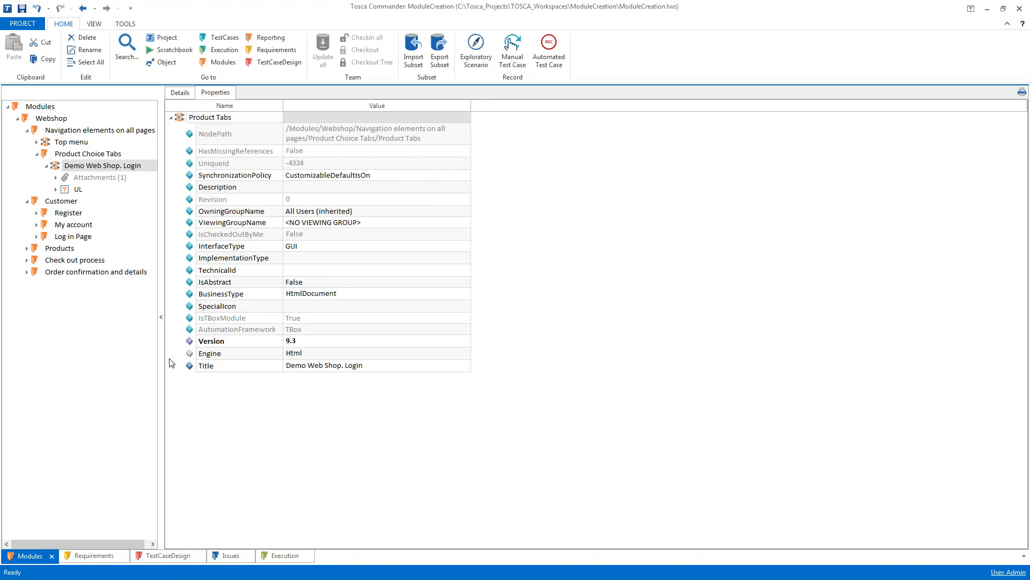
# - Set the Product Tabs module's Title property to Demo Web Shop* using a wildcard in place of the page-specific ending
pyautogui.click(360, 365)
pyautogui.moveTo(368, 365); pyautogui.dragTo(343, 366)
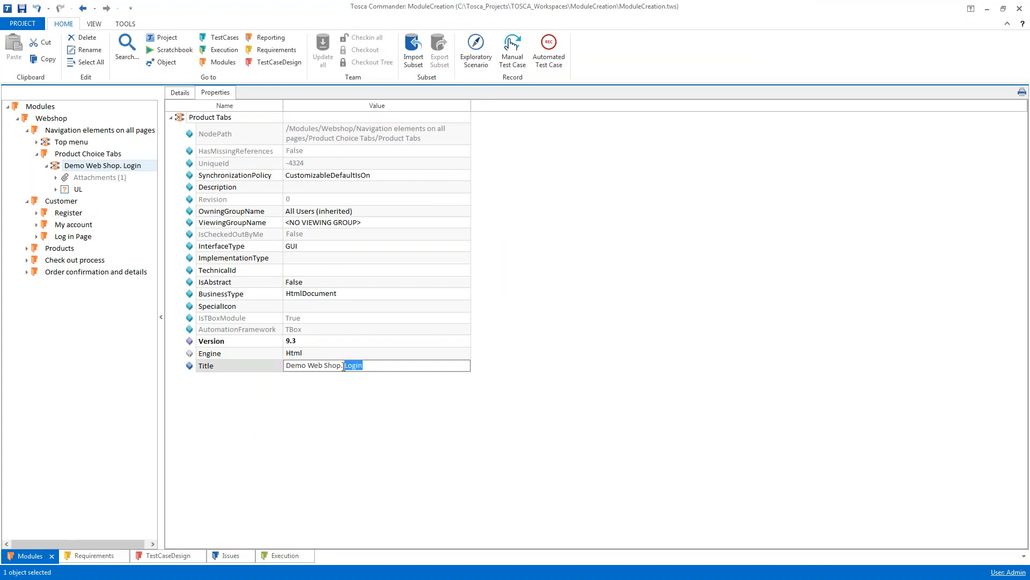
pyautogui.press('BackSpace')
pyautogui.write('*')
pyautogui.press('BackSpace')
pyautogui.press('BackSpace')
pyautogui.moveTo(346, 365); pyautogui.dragTo(342, 365)
pyautogui.click(348, 366)
pyautogui.moveTo(346, 365); pyautogui.dragTo(342, 365)
pyautogui.click(348, 366)
pyautogui.press('Return')
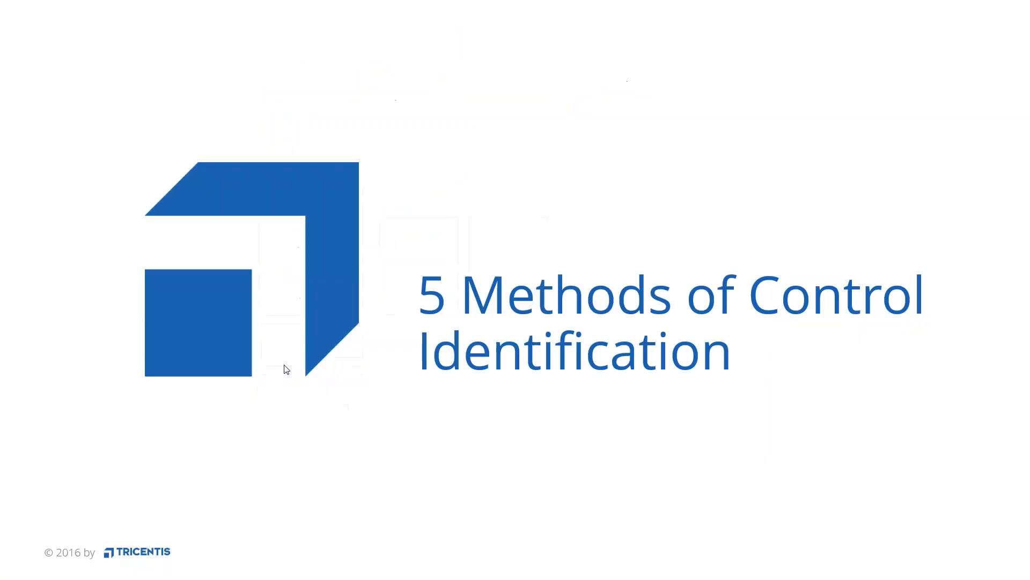
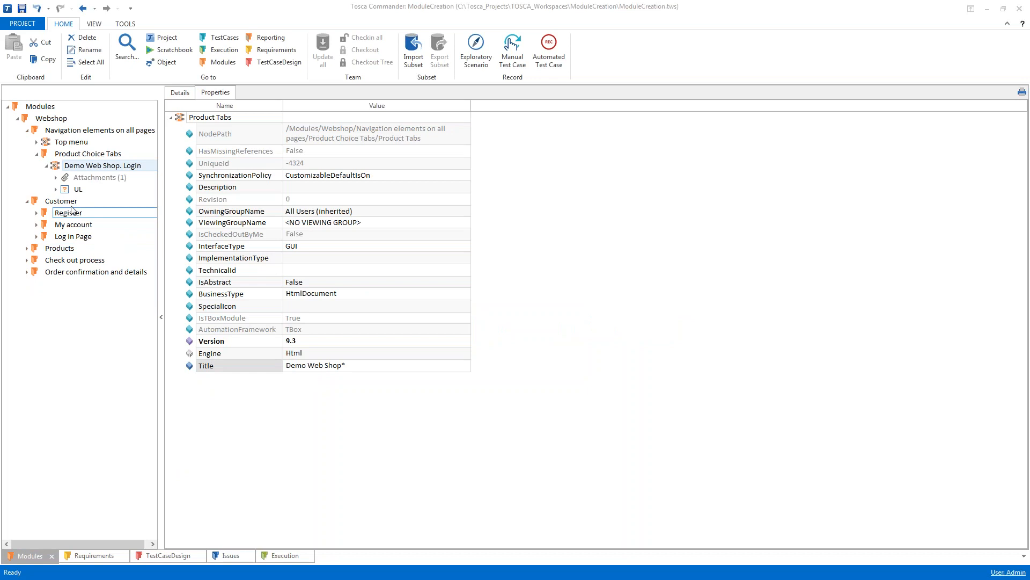
# - Expand the module's UL control and examine the identification properties of its Books and Computers links
pyautogui.click(56, 189)
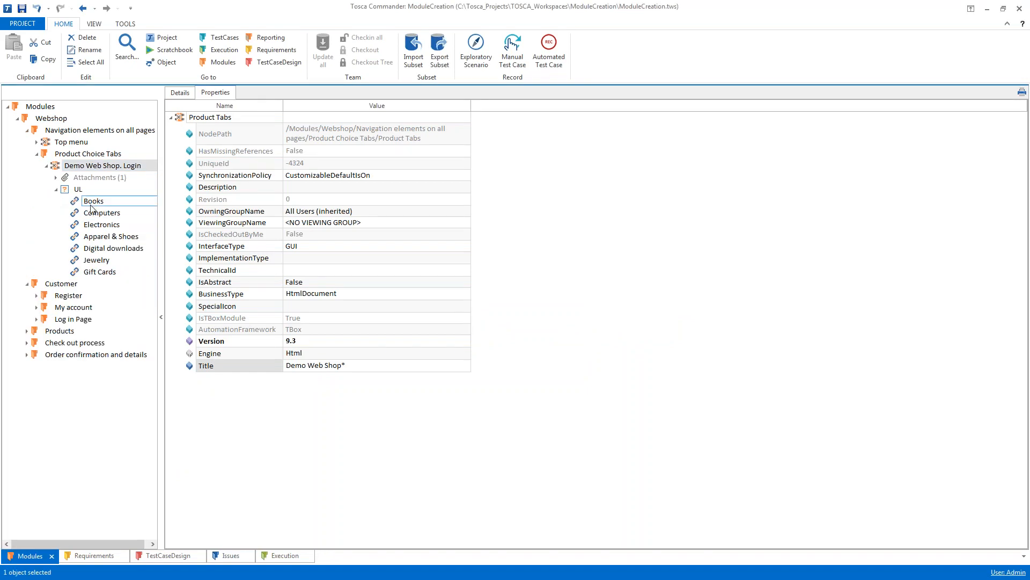
pyautogui.click(93, 201)
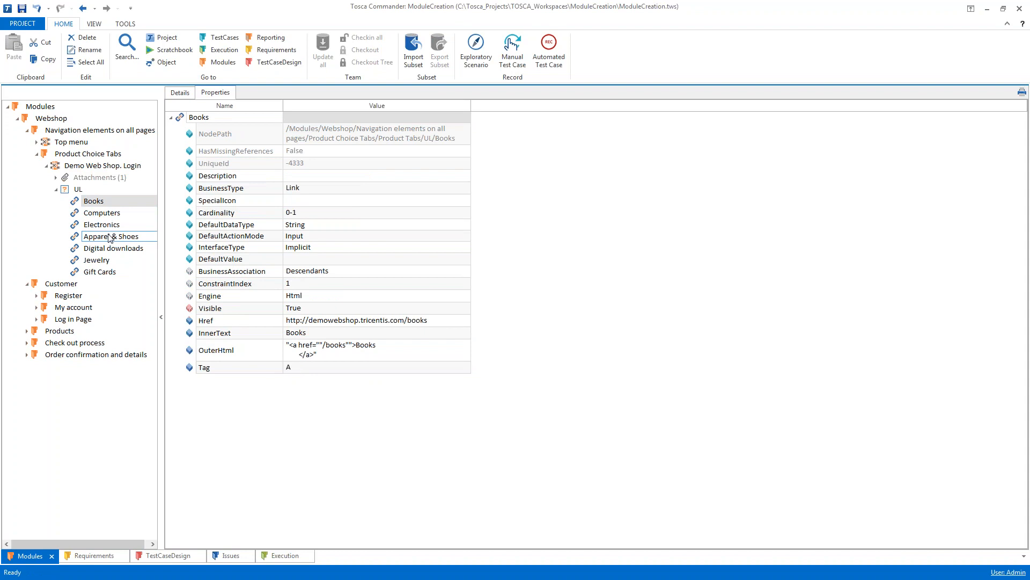
pyautogui.press('Down')
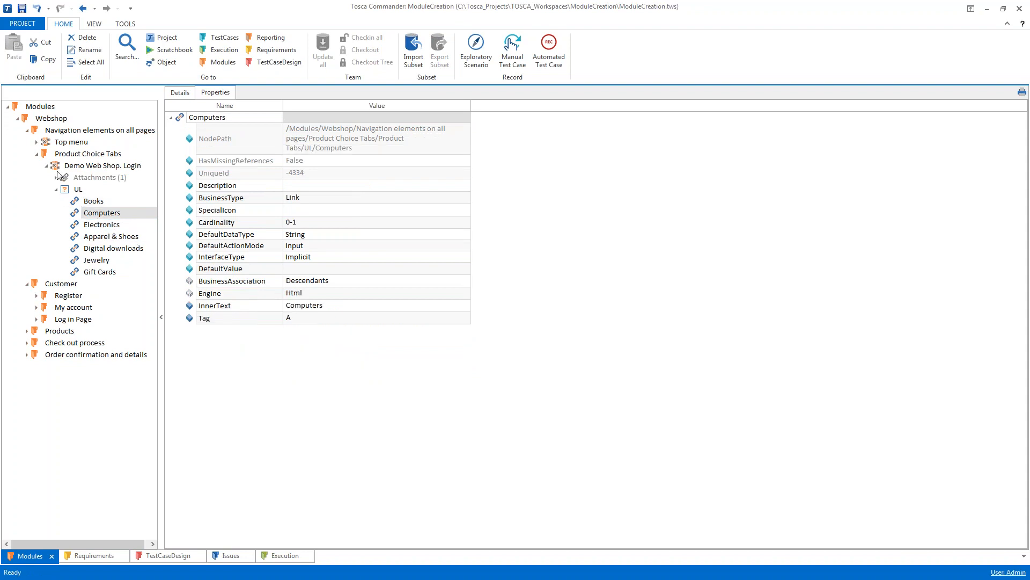
# - Rescan the Product Tabs module and shrink the Tosca Commander window to uncover the web shop page
pyautogui.click(75, 168)
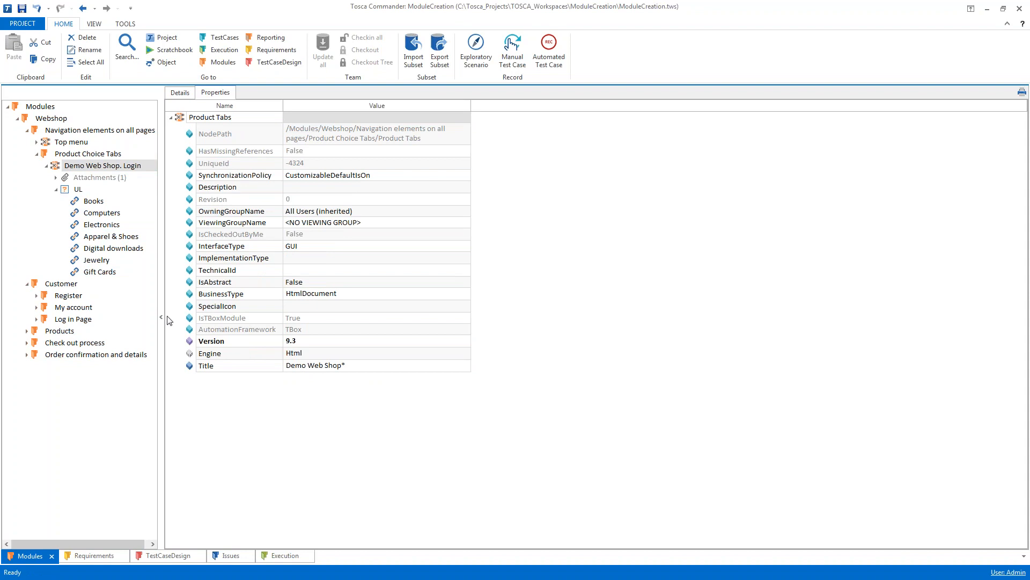
pyautogui.click(69, 166)
pyautogui.moveTo(59, 171)
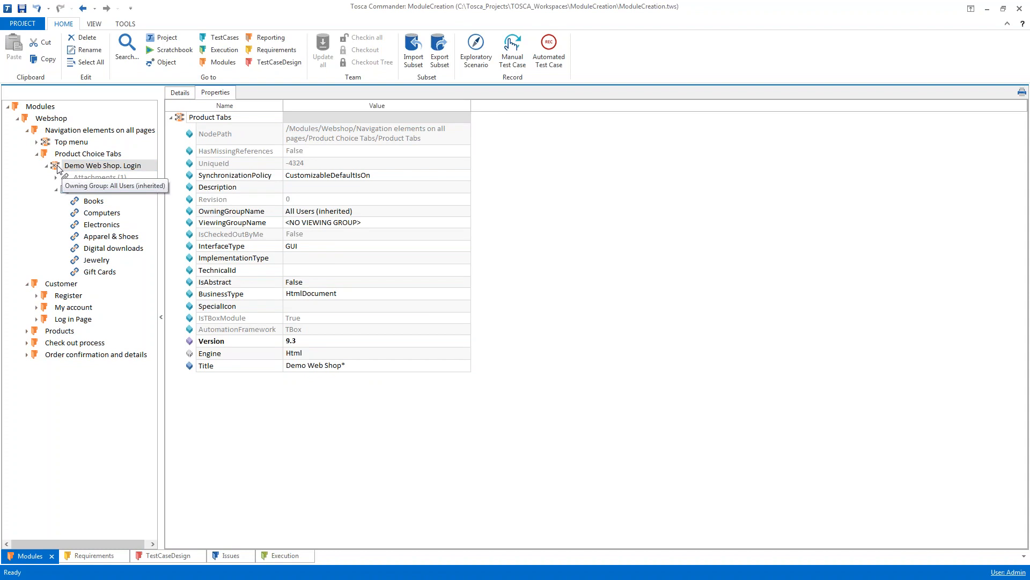
pyautogui.rightClick(58, 165)
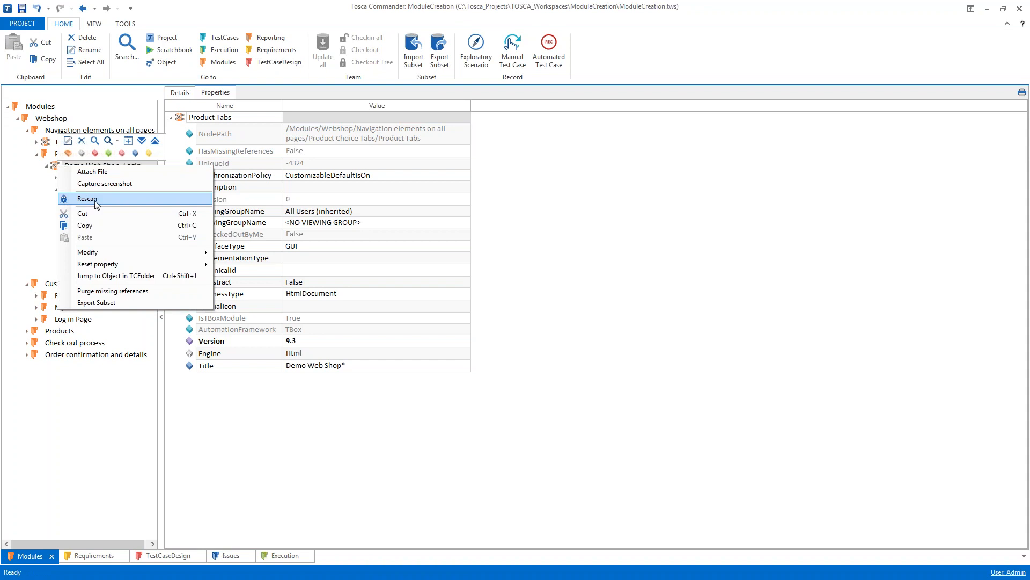
pyautogui.click(95, 203)
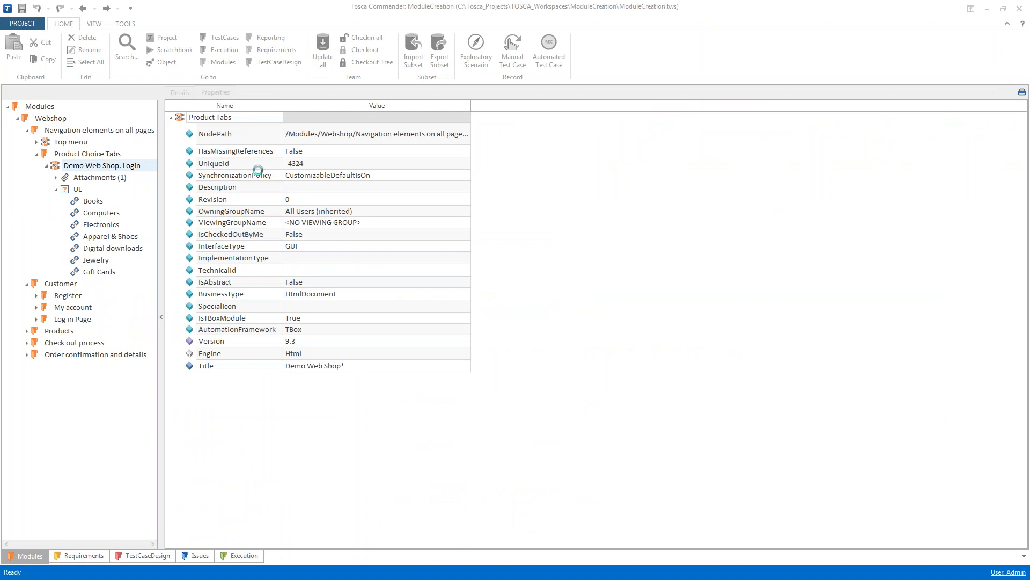
pyautogui.doubleClick(171, 12)
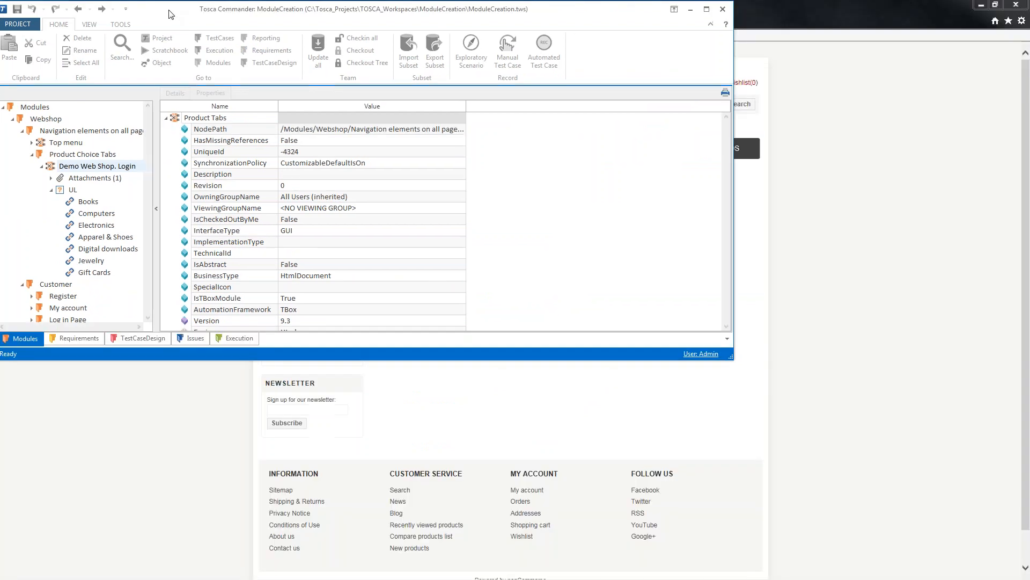